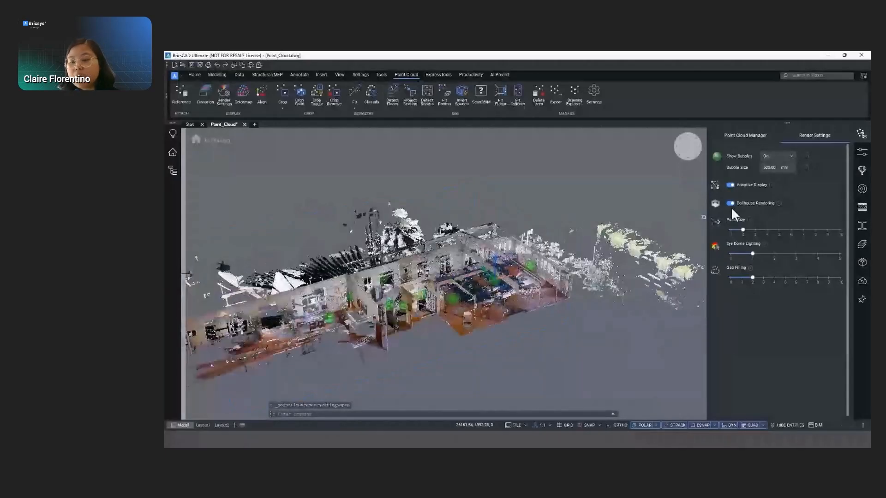
- Toggle dollhouse rendering off and back on, and set the point cloud's point size to 3
left_click(728, 203)
left_click(728, 203)
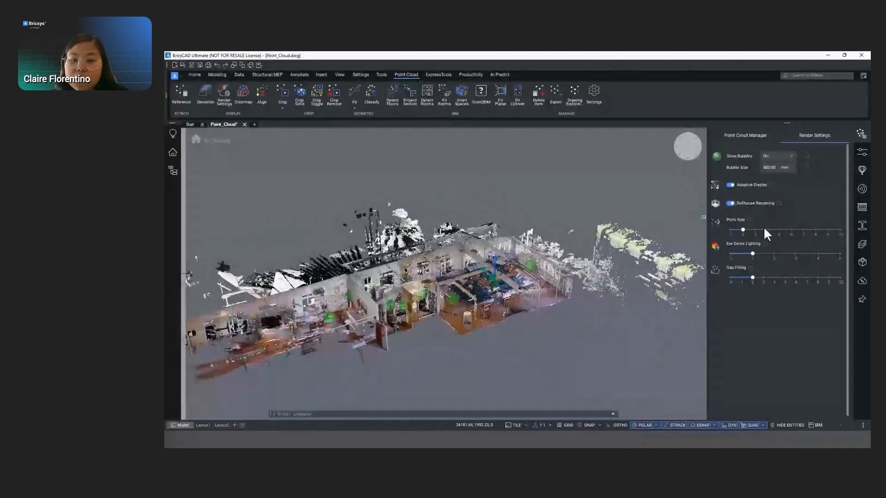
left_click_drag(742, 231, 755, 230)
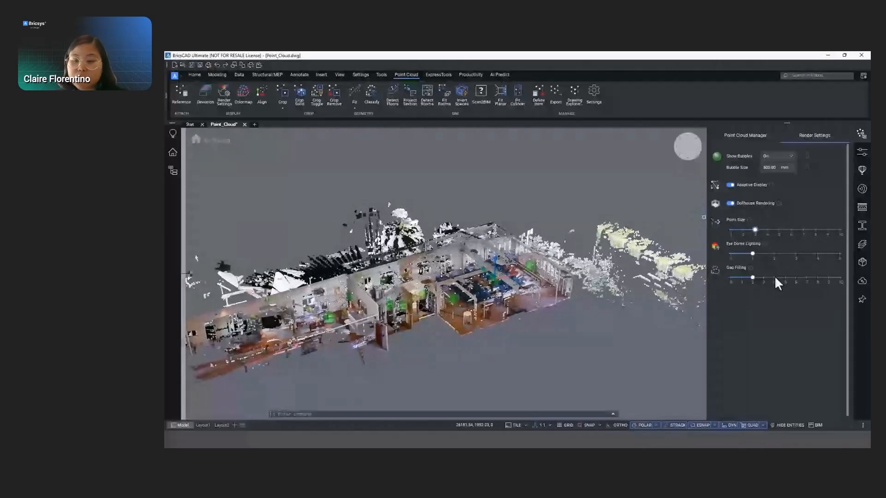
left_click(862, 134)
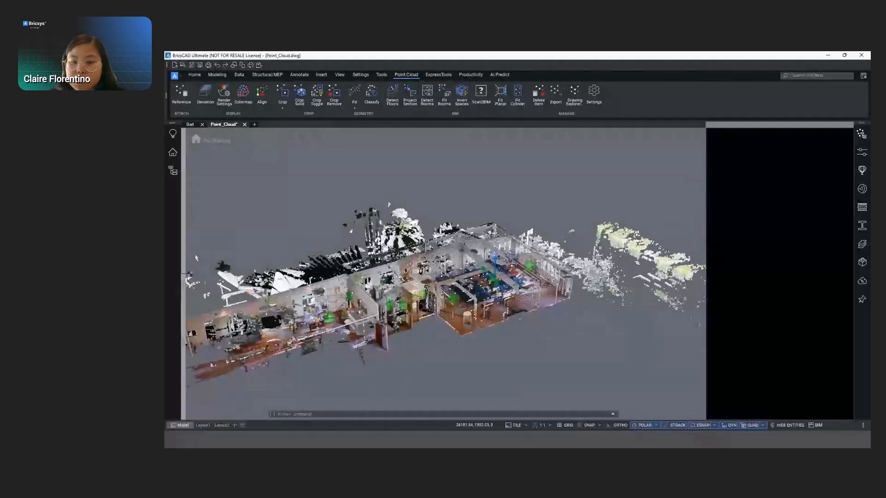
- Preview the point cloud with the Intensities color stylization, an alternative color scheme and inverted colors, and return to the Scan stylization
left_click(241, 97)
left_click(764, 173)
left_click(763, 214)
left_click(763, 187)
left_click(771, 223)
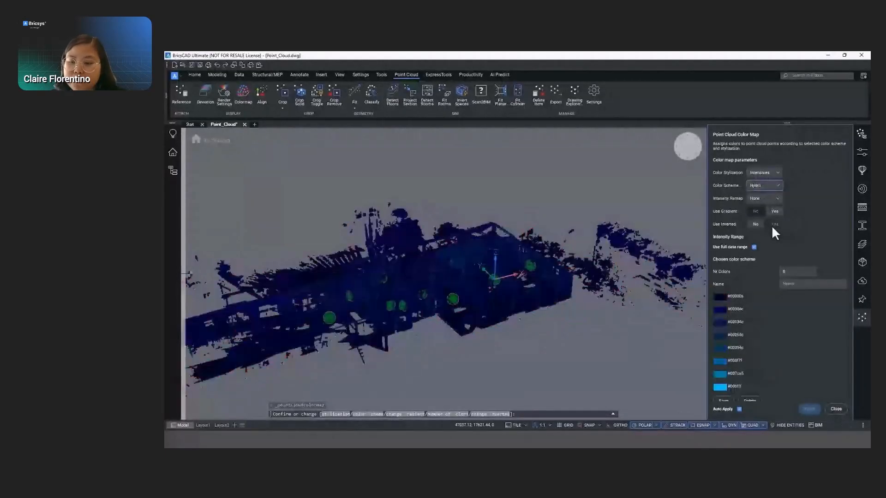
left_click(764, 173)
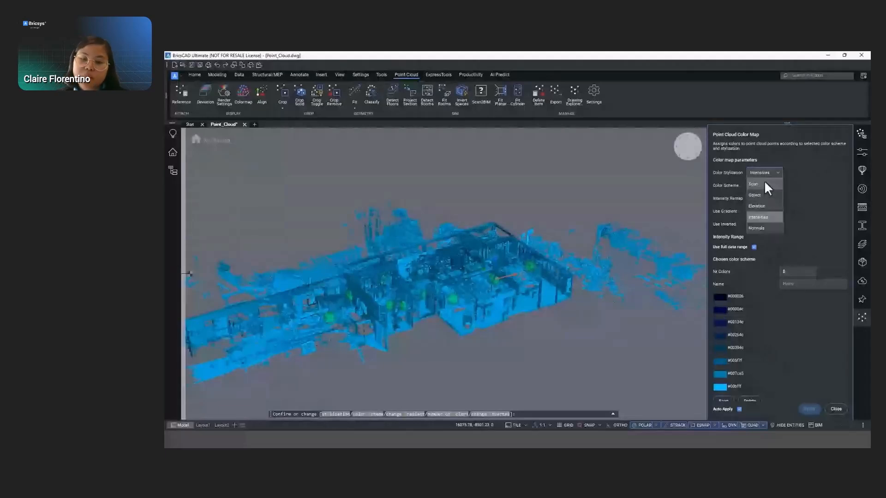
left_click(764, 182)
left_click(833, 407)
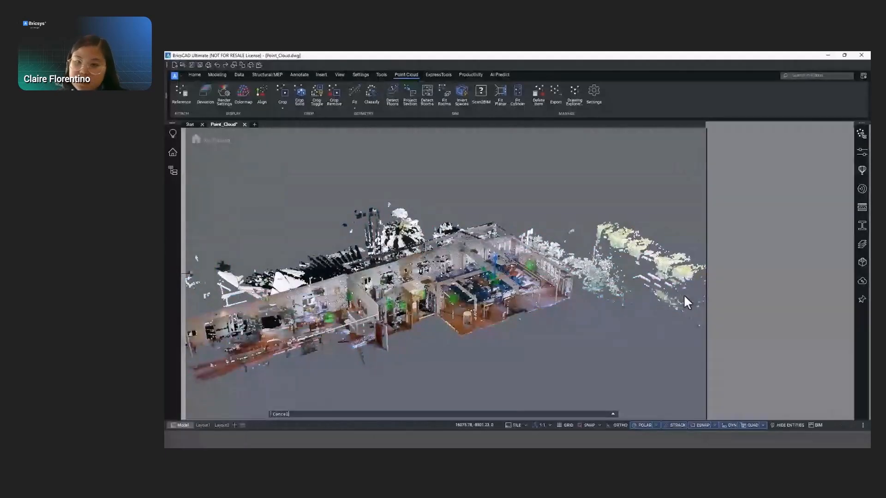
- Examine the panoramic image of the scan bubble in the room with the blue chairs, and close the bubble viewer
middle_click_drag(579, 312, 444, 325, "shift")
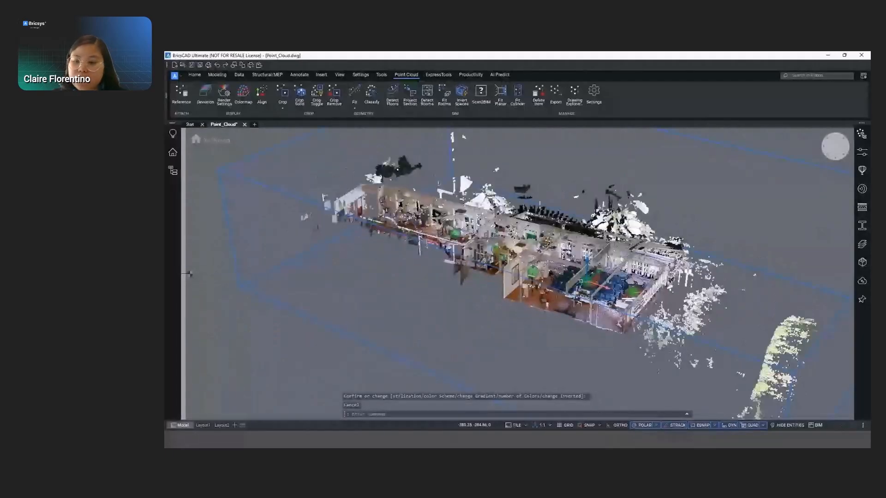
scroll(581, 281, "up", 3)
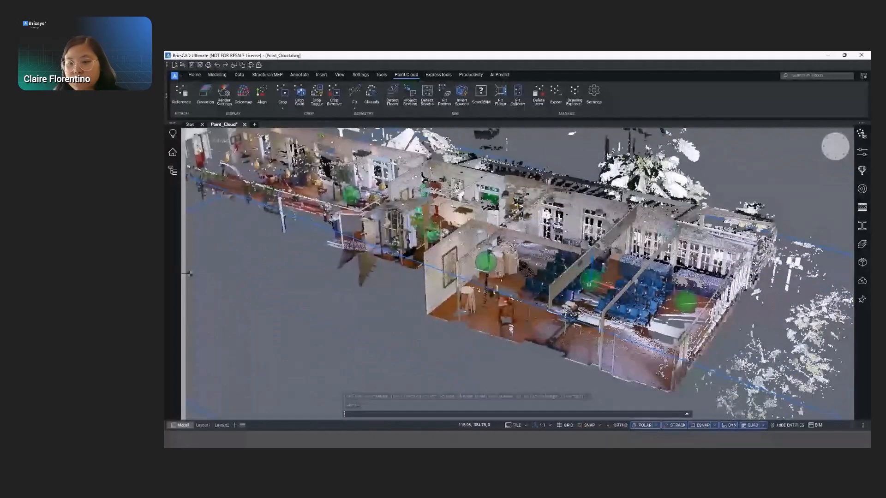
left_click(589, 284)
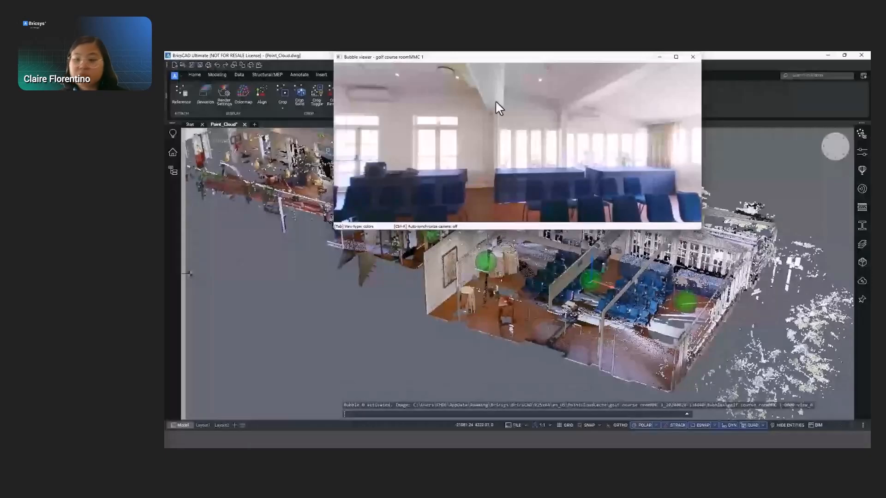
left_click_drag(495, 57, 487, 109)
left_click_drag(486, 159, 603, 204)
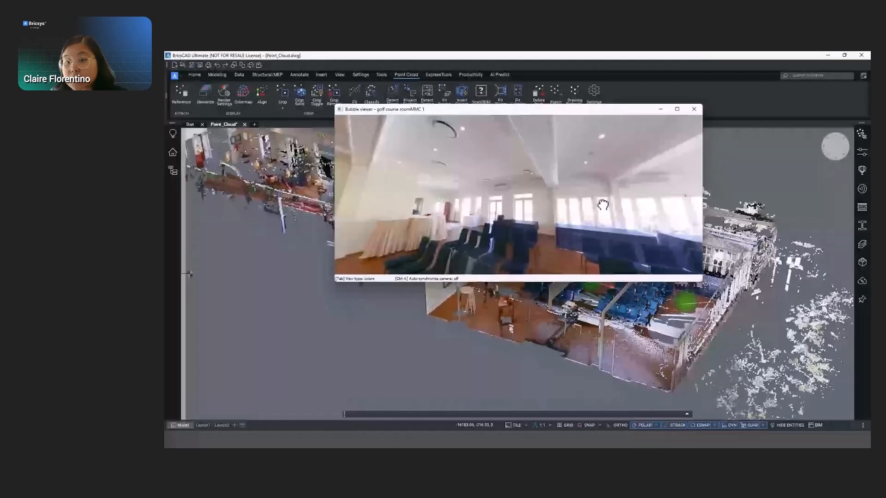
left_click(694, 110)
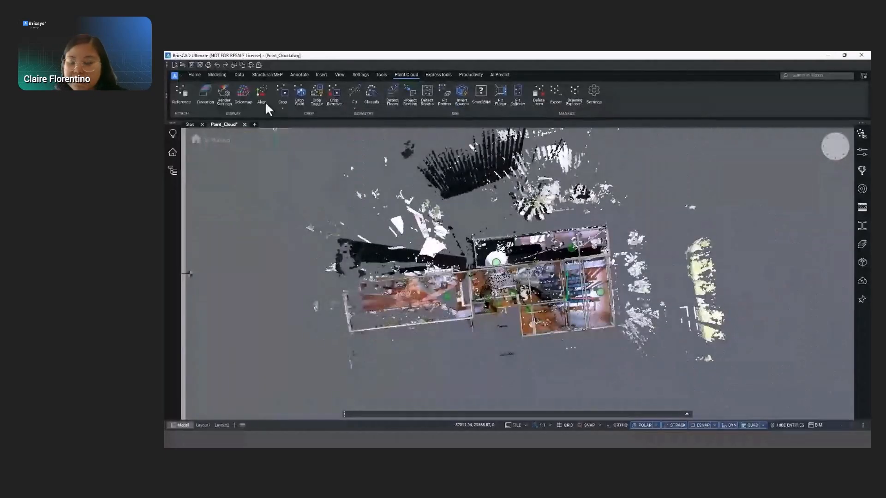
- Align the point cloud to the axes by picking two reference points on the building
left_click(265, 101)
left_click(457, 272)
left_click(591, 311)
left_click(472, 414)
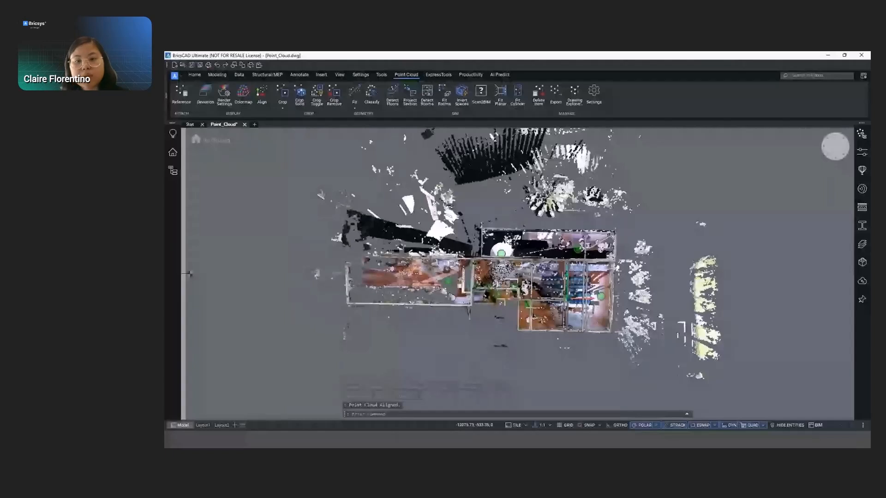
- Crop the point cloud with a rectangle around the main rooms, keeping only the points inside
middle_click_drag(552, 292, 541, 283)
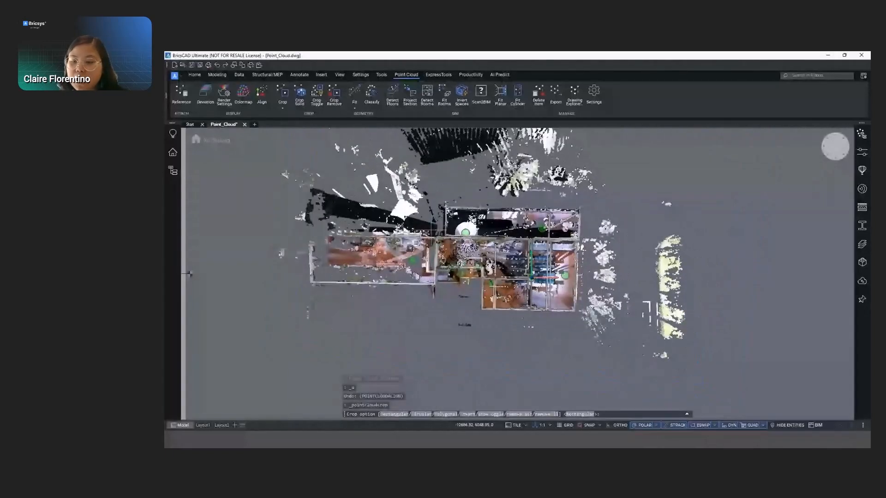
type("R")
key("Return")
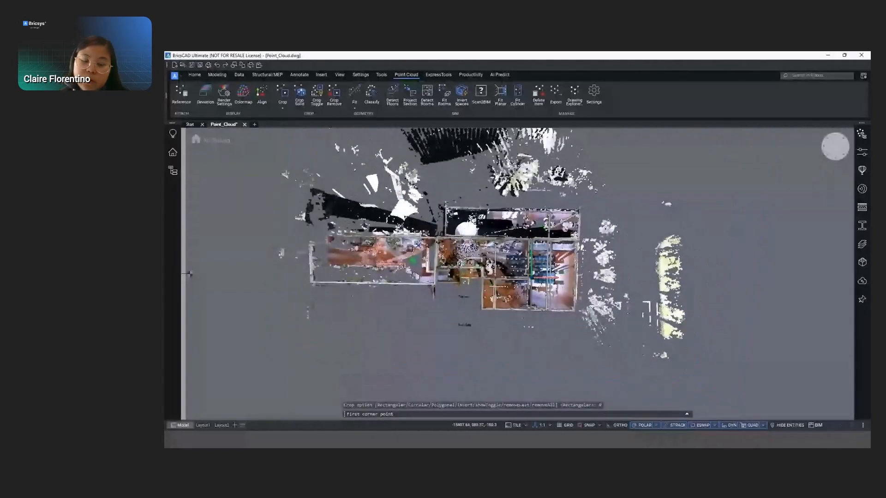
left_click(431, 231)
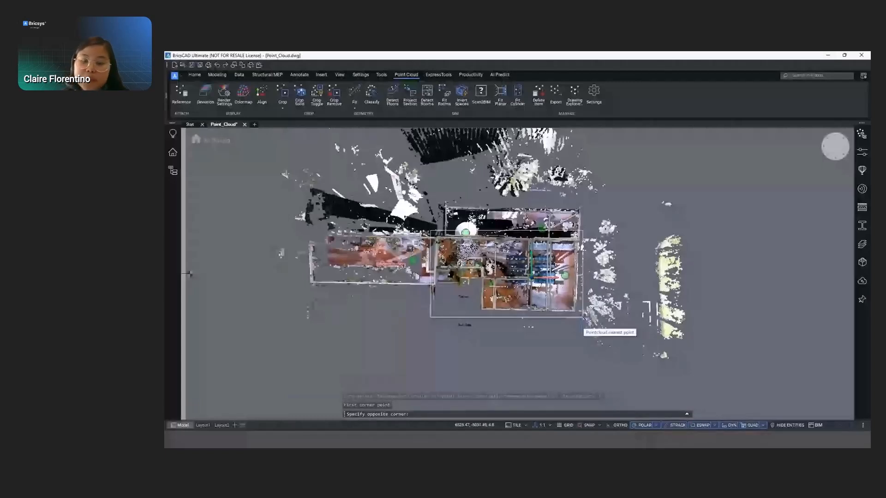
left_click(582, 317)
key("Return")
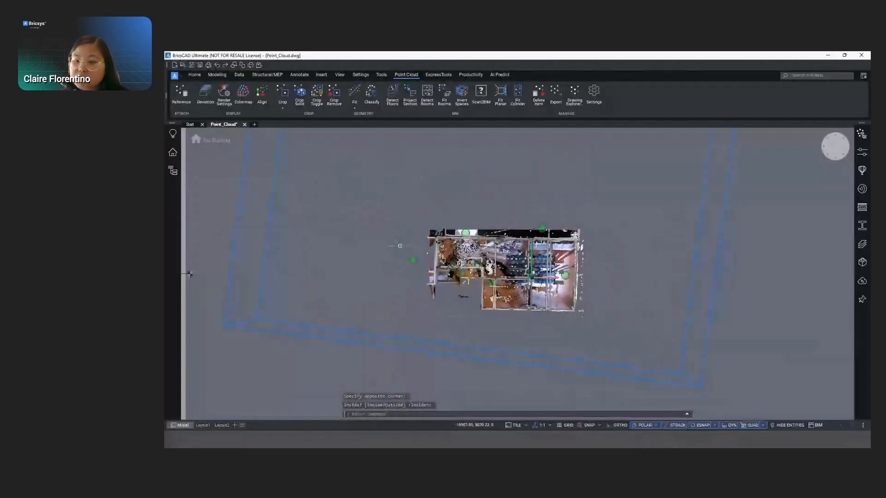
- Detect the floors on the full point cloud and create the spatial elements for them
scroll(382, 237, "up", 2)
scroll(381, 237, "up", 2)
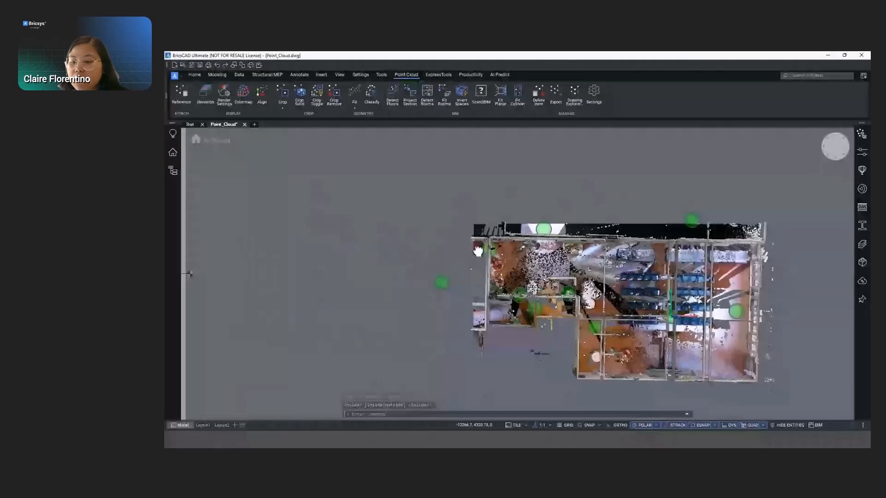
middle_click_drag(478, 251, 392, 231)
left_click(392, 94)
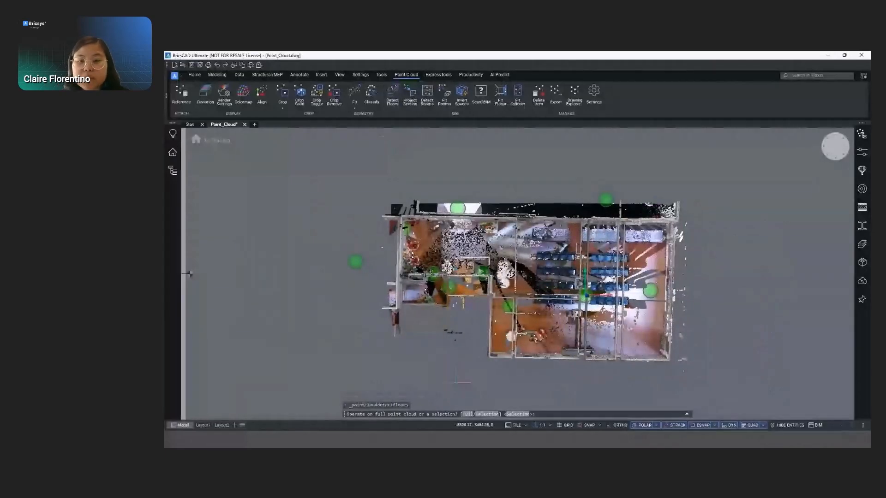
left_click(468, 414)
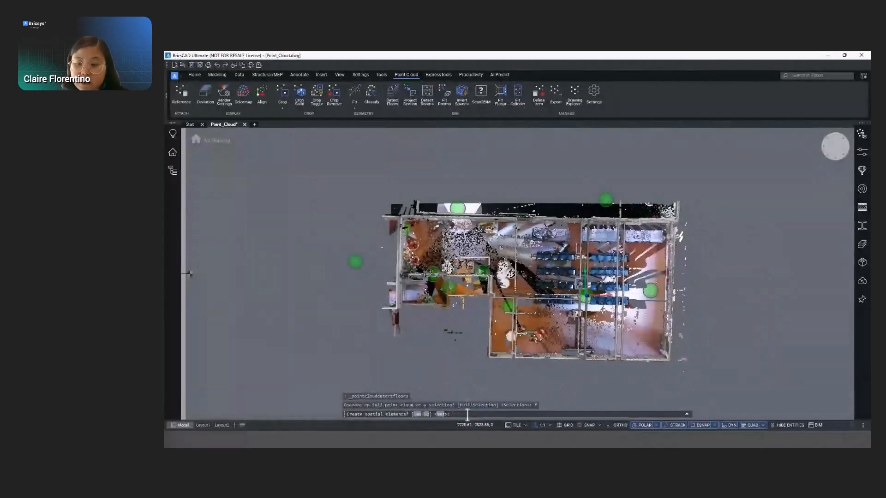
left_click(440, 414)
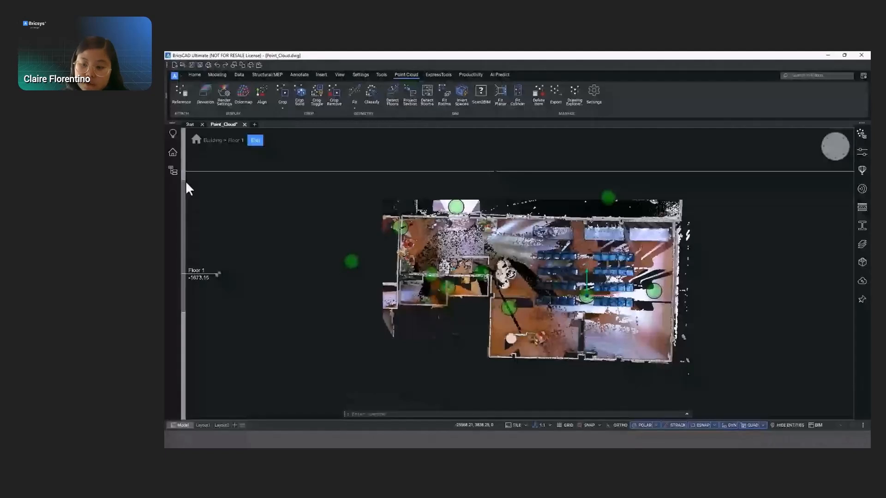
- Place single wall segments on the plan's bottom exterior wall and on the horizontal inner wall above the recessed corner
left_click(193, 75)
left_click(233, 94)
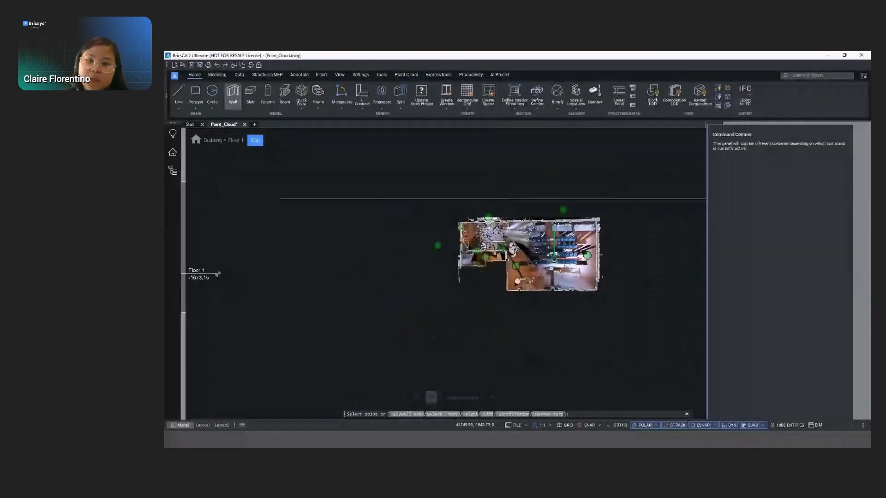
scroll(618, 233, "up", 4)
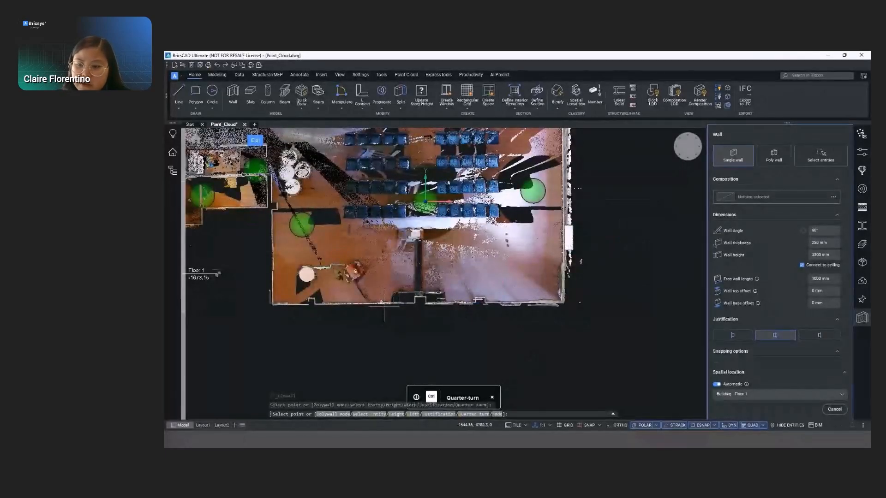
scroll(386, 304, "up", 2)
scroll(385, 306, "up", 2)
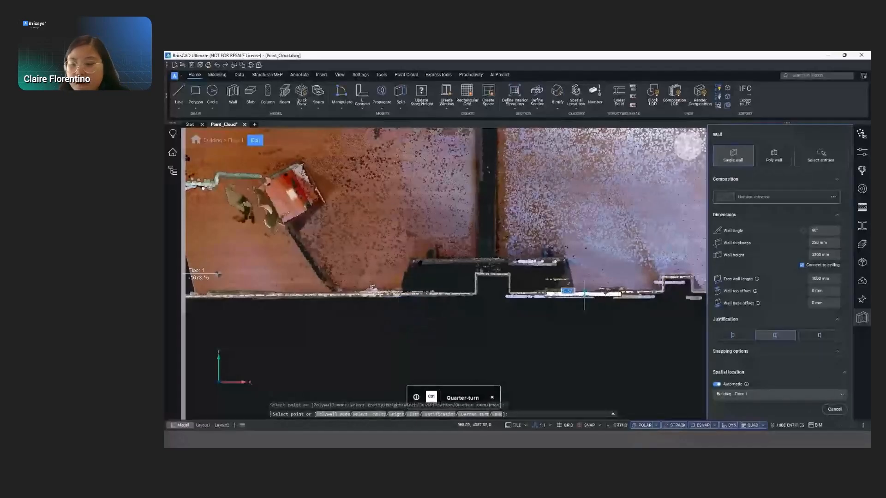
scroll(583, 295, "down", 2)
scroll(446, 300, "down", 4)
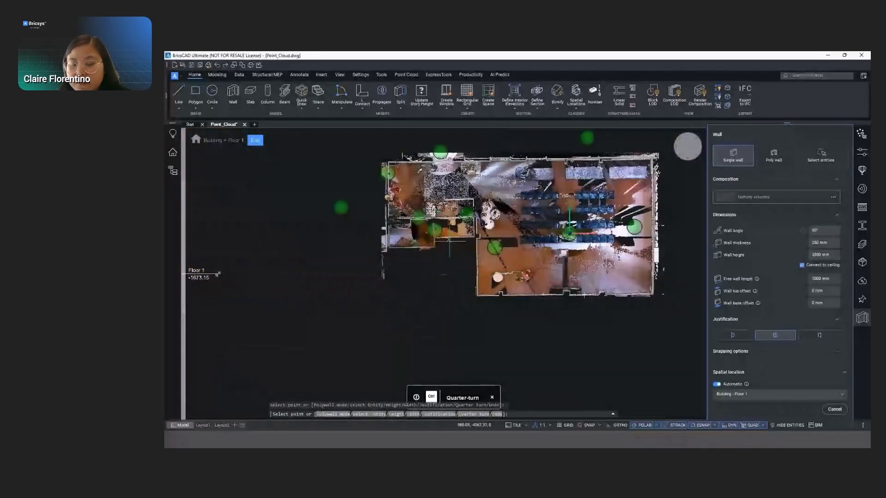
scroll(449, 240, "up", 5)
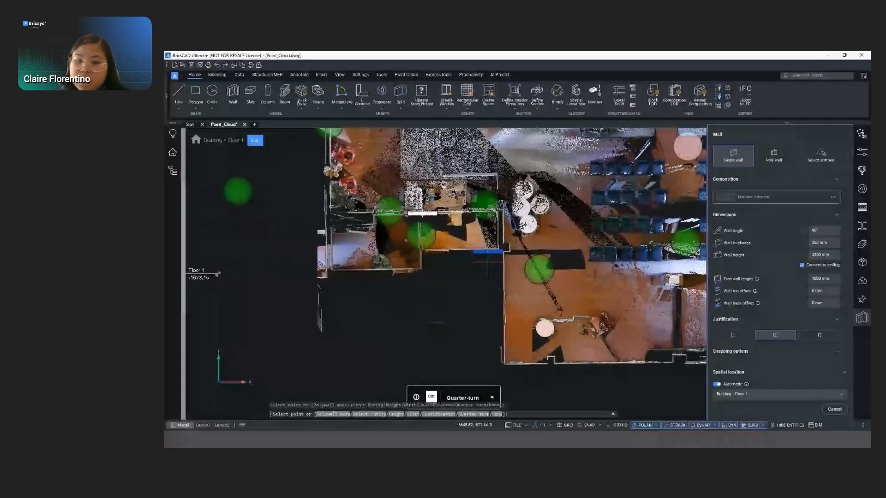
- Place single wall segments on the vertical wall at the recessed corner and on the plan's left, top and right walls
left_click(500, 252)
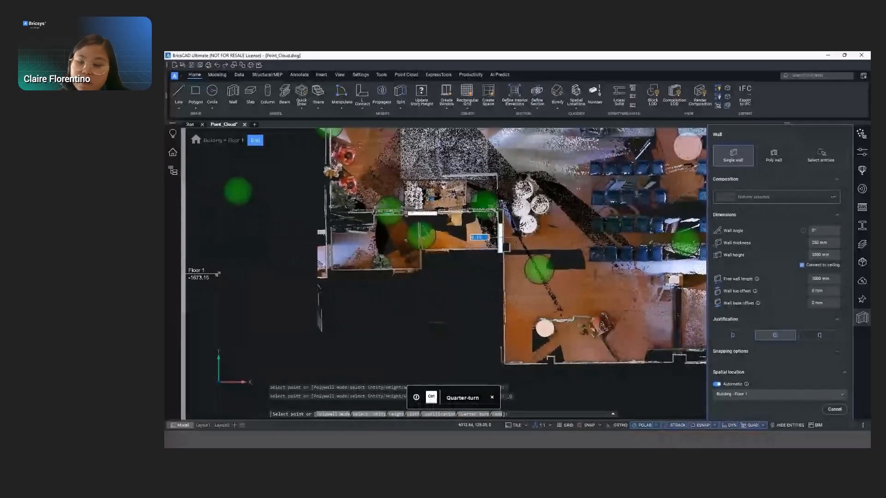
left_click(328, 147)
middle_click_drag(382, 153, 306, 245)
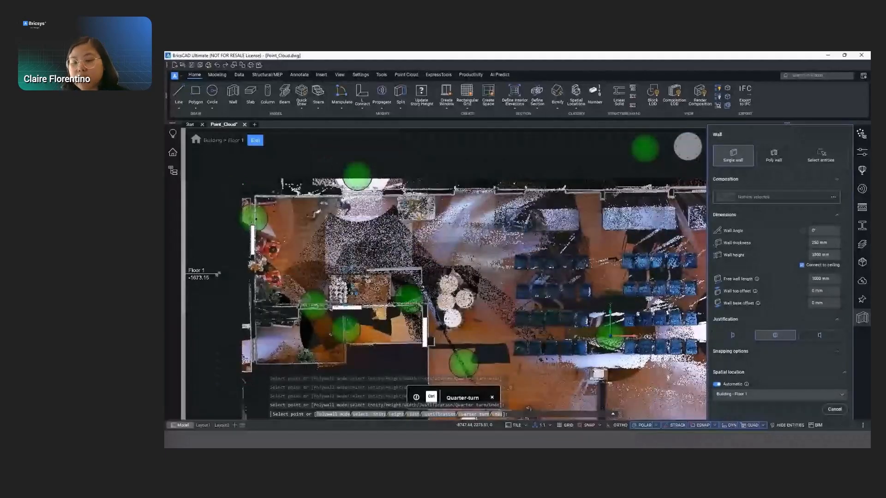
key("ctrl")
key("ctrl")
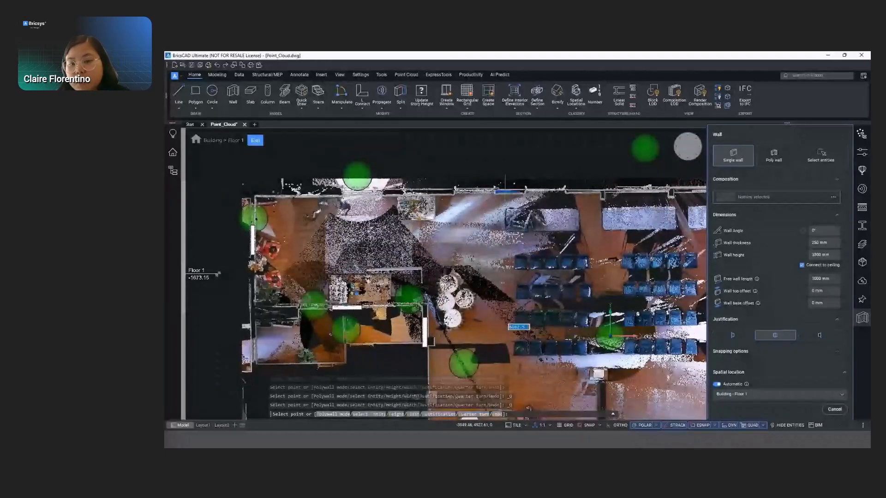
scroll(406, 193, "down", 3)
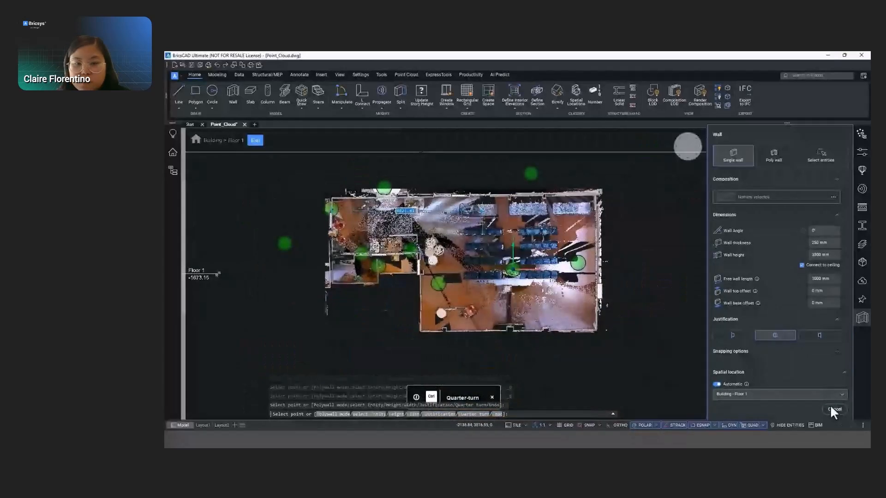
left_click(830, 406)
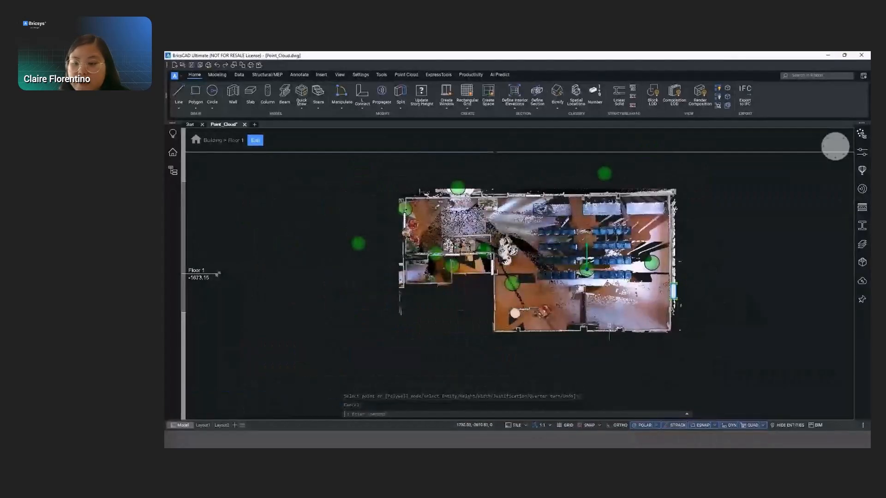
- L-connect the bottom exterior wall with the right wall and with the vertical wall at the recessed corner
left_click(608, 330)
left_click(633, 345)
key("Return")
key("Return")
left_click(631, 332)
left_click(645, 342)
left_click(492, 270)
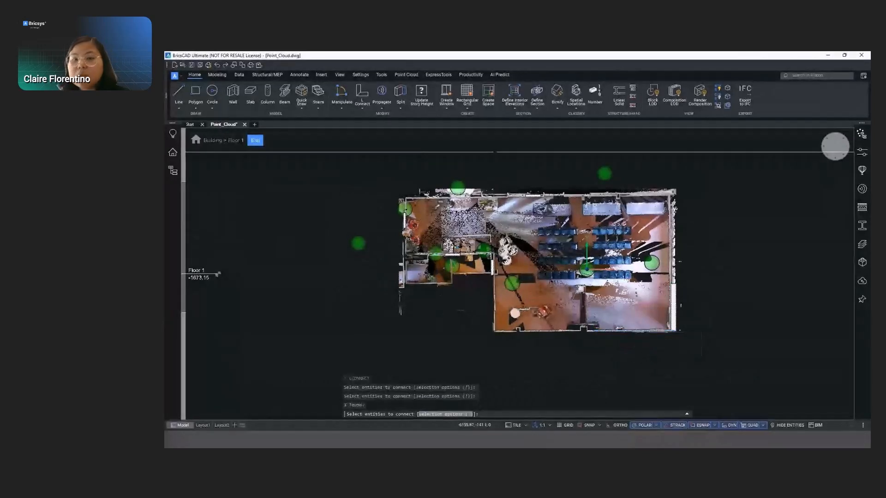
left_click(505, 281)
key("Return")
- L-connect the horizontal inner wall with the vertical wall at the recessed corner and with the left wall
key("Return")
left_click(493, 276)
left_click(454, 254)
left_click(472, 274)
key("Return")
key("Return")
left_click(455, 254)
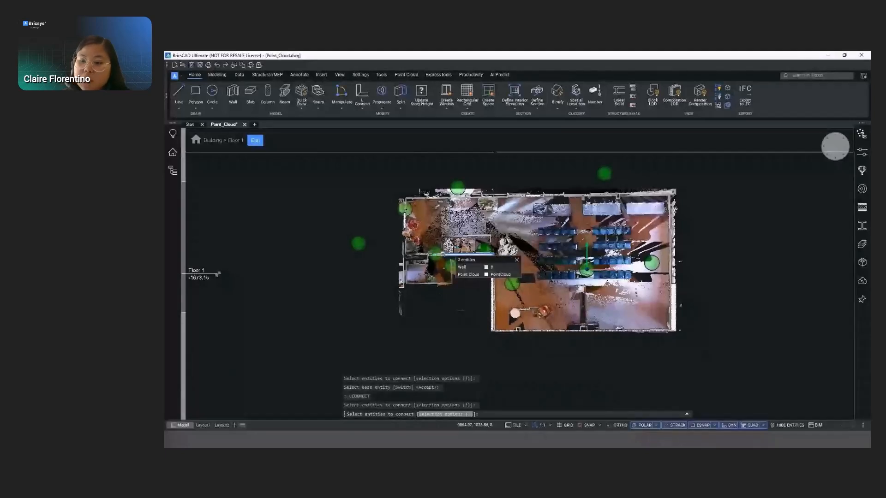
left_click(467, 267)
left_click(406, 229)
left_click(423, 237)
- L-connect the top exterior wall with the left wall and with the right wall to close the outline
key("Return")
key("Return")
left_click(406, 221)
left_click(418, 233)
left_click(539, 196)
left_click(552, 209)
key("Return")
key("Return")
left_click(539, 196)
left_click(551, 209)
left_click(673, 283)
left_click(685, 295)
key("Return")
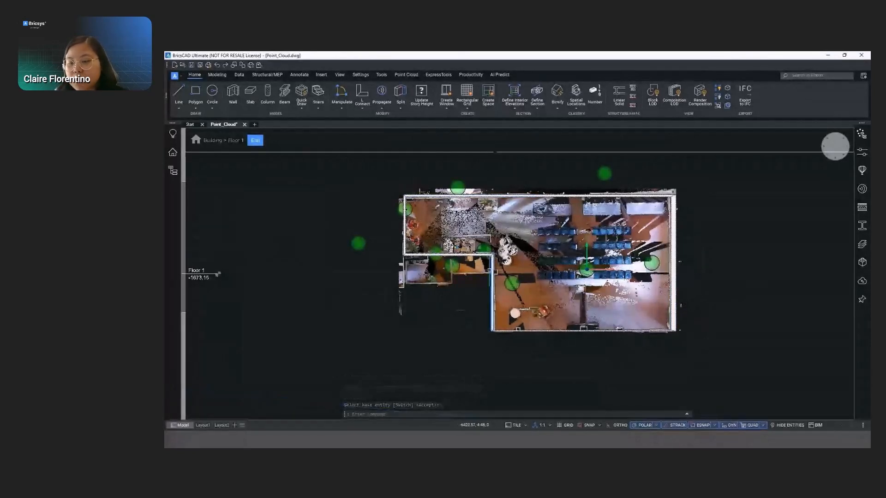
- Draw a rectangle over the scanned outline of the middle column on the bottom exterior wall
scroll(527, 282, "up", 5)
type("re")
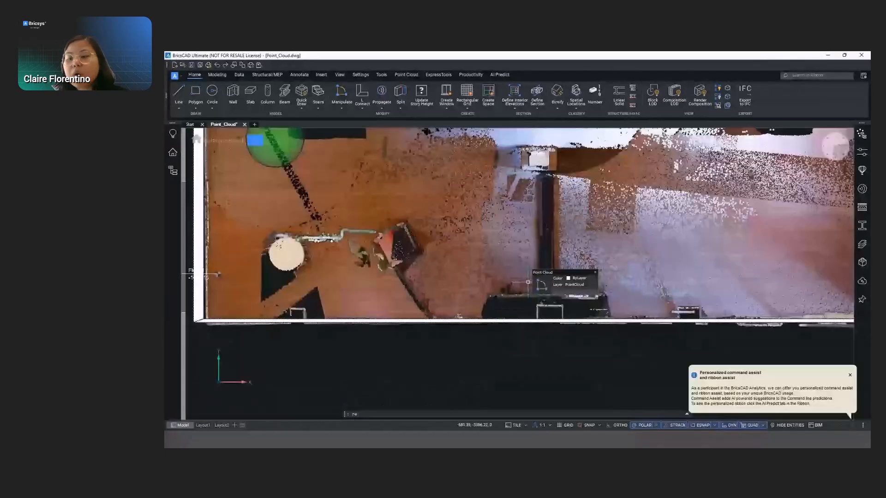
type("c")
key("Return")
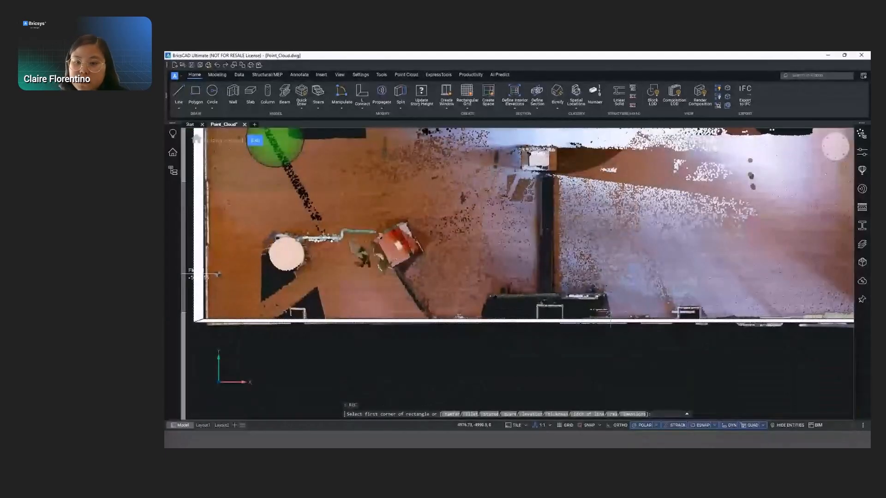
left_click(537, 305)
scroll(559, 321, "up", 6)
left_click(576, 303)
middle_click_drag(648, 301, 584, 309)
scroll(626, 279, "down", 6)
middle_click_drag(630, 283, 605, 287)
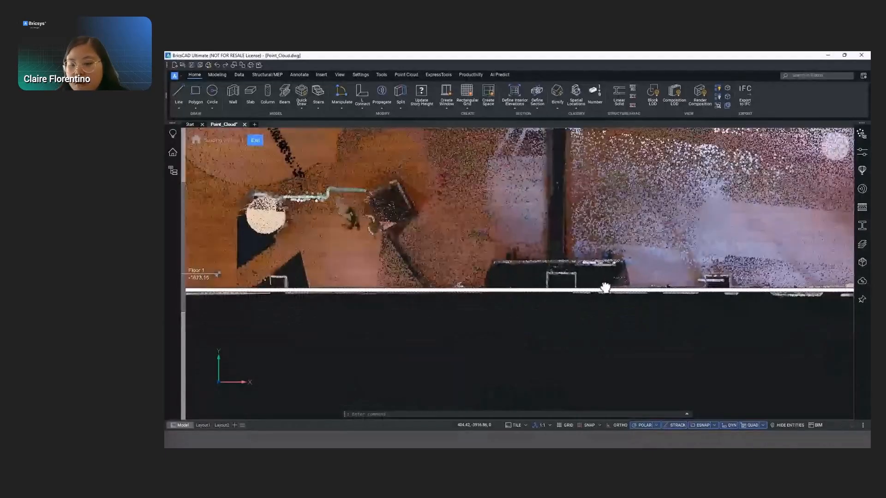
- Draw rectangles over the scanned outlines of the right and left columns along the bottom exterior wall
key("Return")
left_click(703, 276)
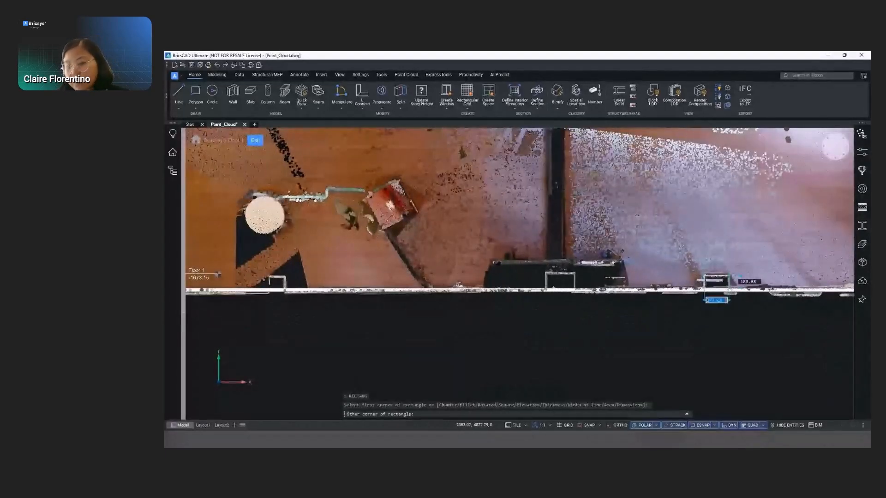
left_click(446, 283)
key("Return")
left_click(271, 276)
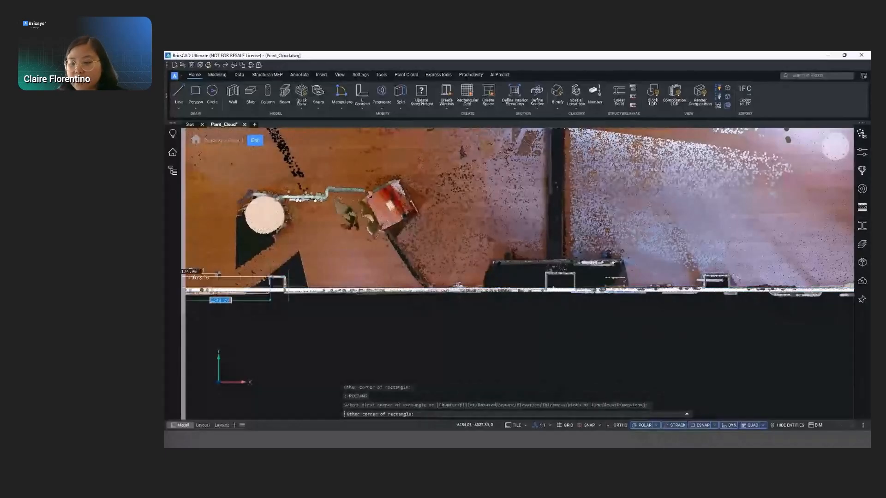
left_click(287, 288)
- Draw a rectangle over the scanned column outline beside the vertical wall at the recessed corner
scroll(299, 277, "down", 2)
middle_click_drag(301, 273, 458, 321)
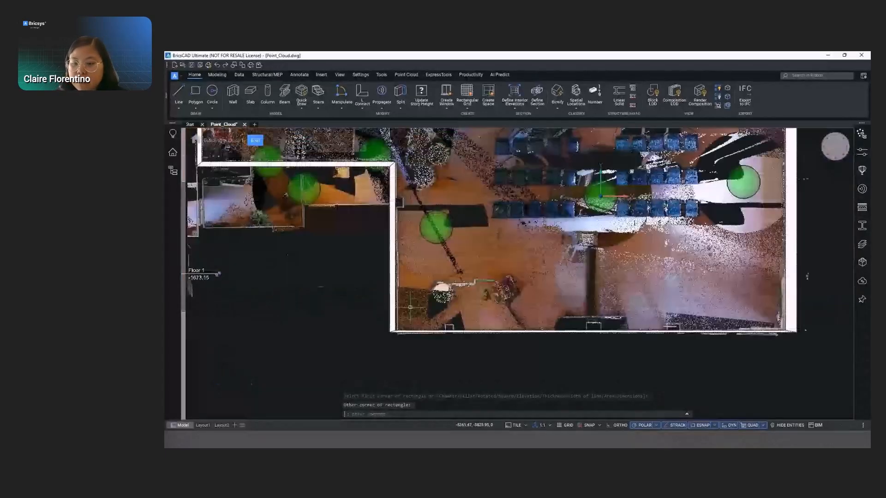
scroll(411, 306, "up", 1)
scroll(395, 148, "up", 5)
key("Return")
left_click(461, 326)
left_click(414, 267)
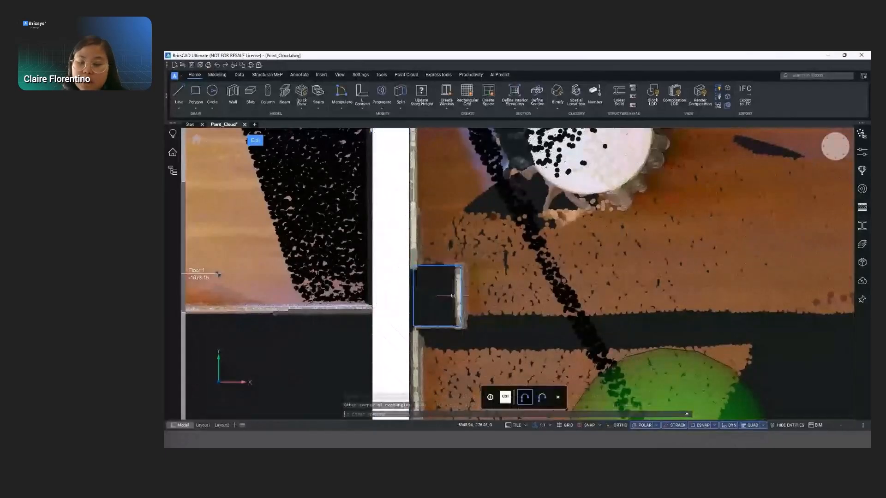
- Draw rectangles over the two scanned column outlines on the inner side of the top exterior wall
scroll(463, 293, "down", 5)
key("Return")
scroll(596, 289, "up", 3)
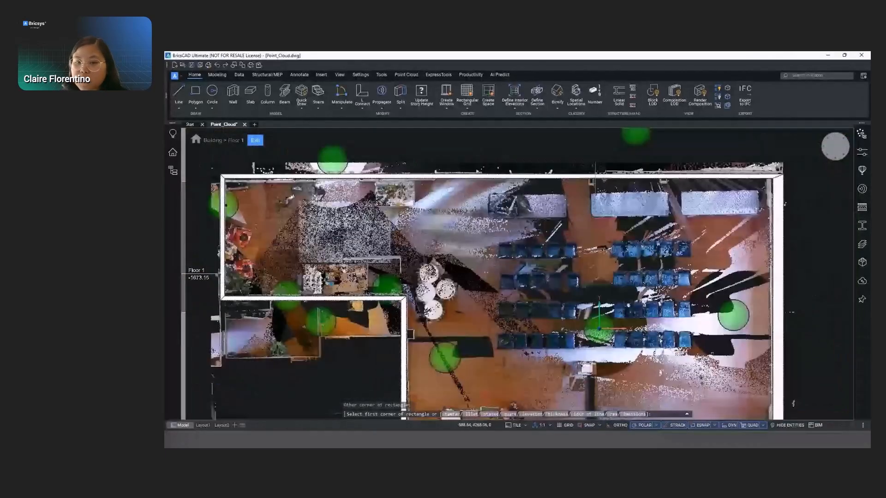
scroll(511, 242, "up", 5)
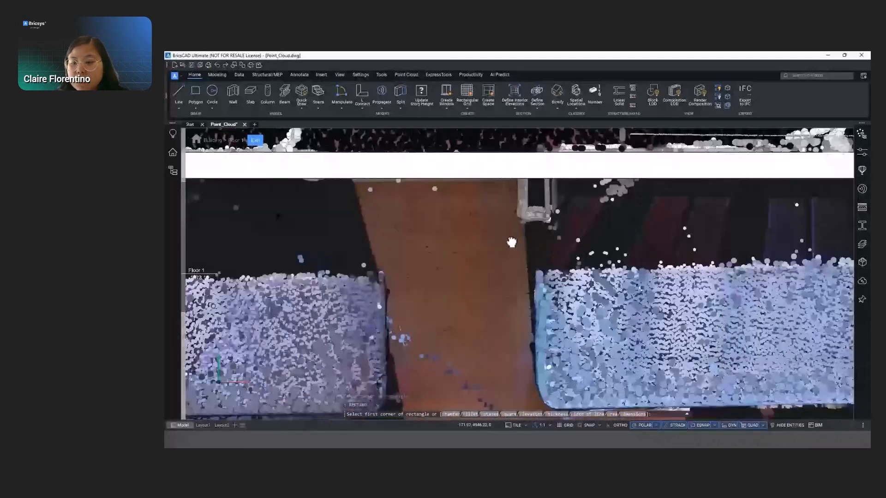
middle_click_drag(511, 242, 308, 256)
left_click(317, 229)
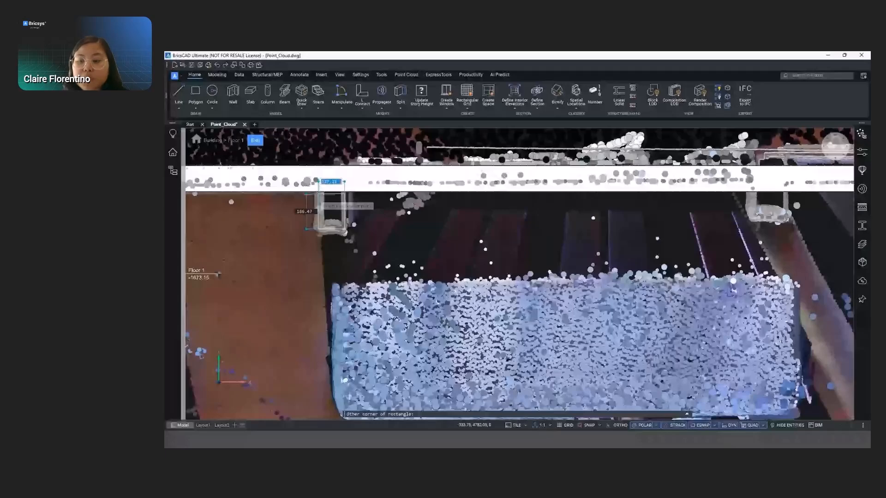
left_click(345, 193)
key("Return")
left_click(779, 222)
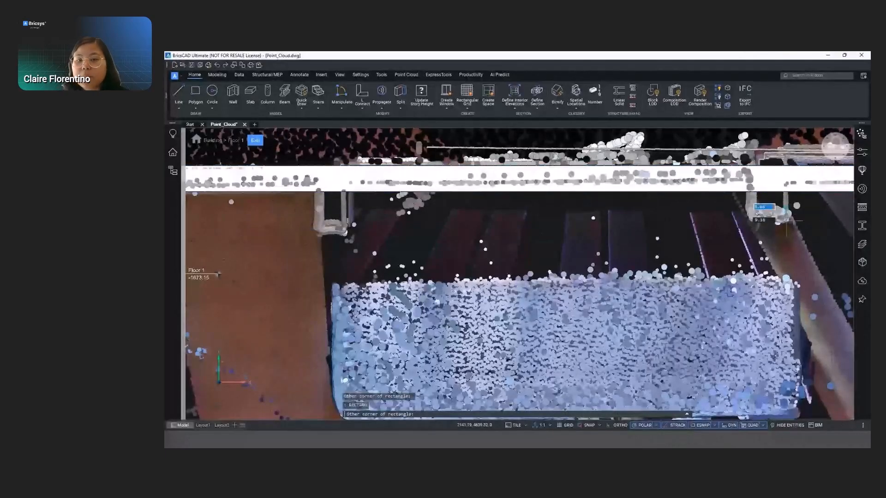
left_click(756, 193)
key("Return")
- Create columns by picking the rectangle profiles drawn on the top exterior wall
scroll(432, 265, "down", 1)
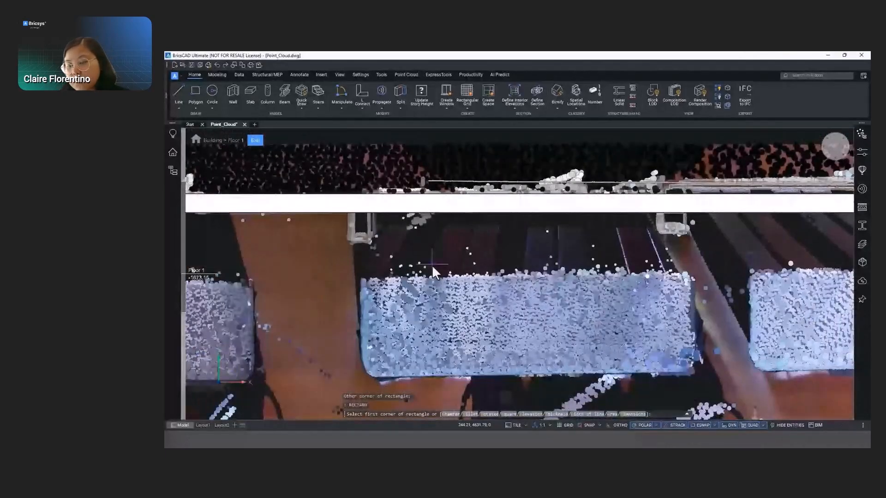
scroll(498, 358, "down", 4)
middle_click_drag(505, 360, 508, 225)
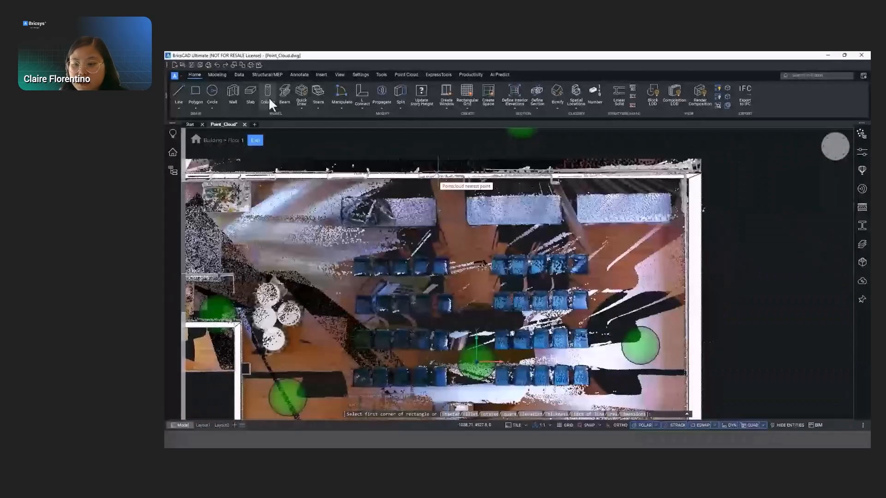
left_click(268, 96)
left_click(829, 154)
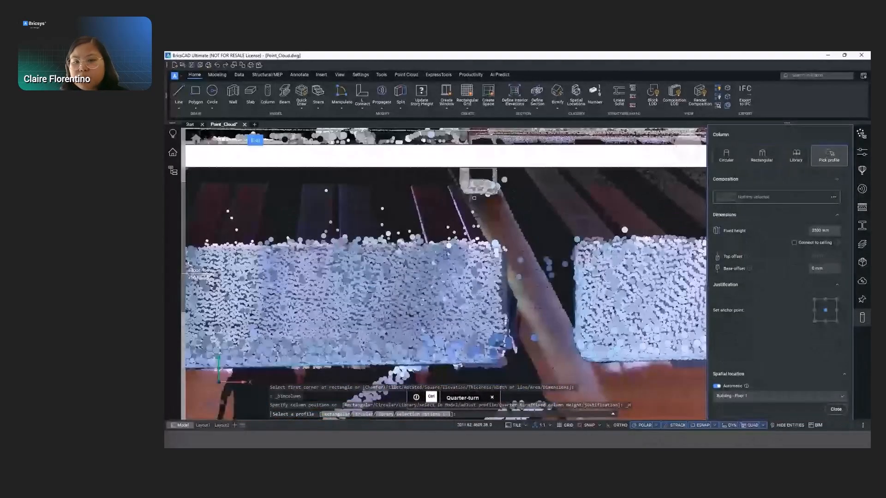
left_click(475, 193)
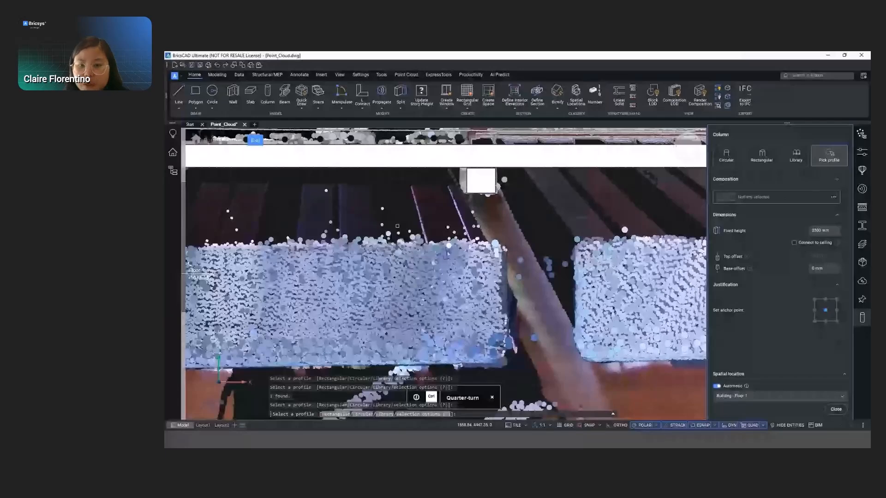
scroll(397, 226, "down", 2)
middle_click_drag(397, 226, 536, 235)
- Create columns from the rectangle profile at the recessed vertical wall and the three profiles along the bottom wall
scroll(336, 212, "down", 5)
middle_click_drag(338, 281, 510, 140)
left_click(313, 219)
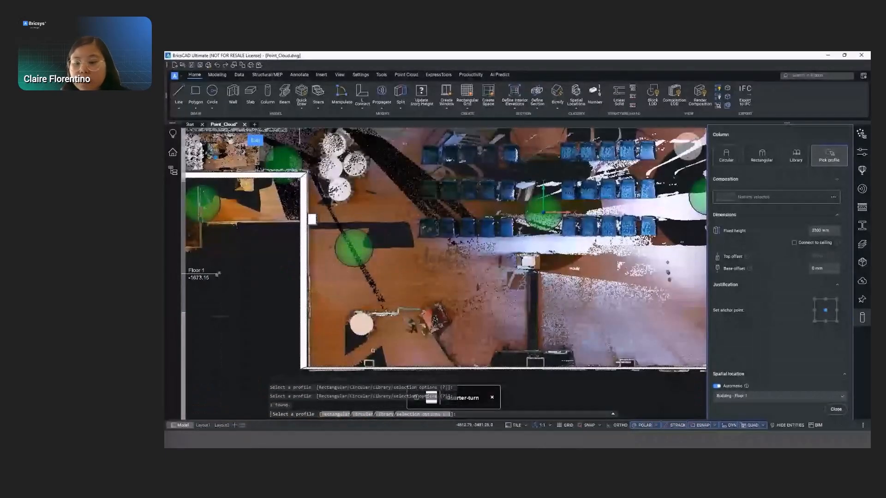
left_click(369, 363)
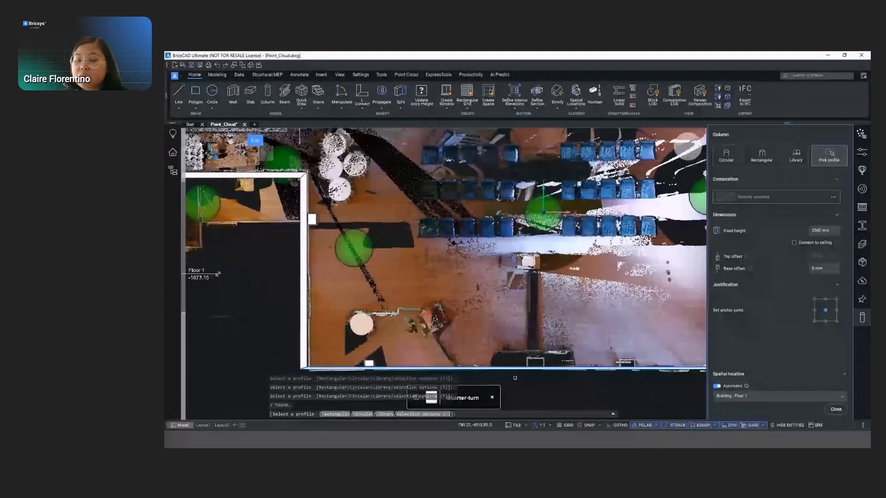
left_click(535, 362)
left_click(627, 363)
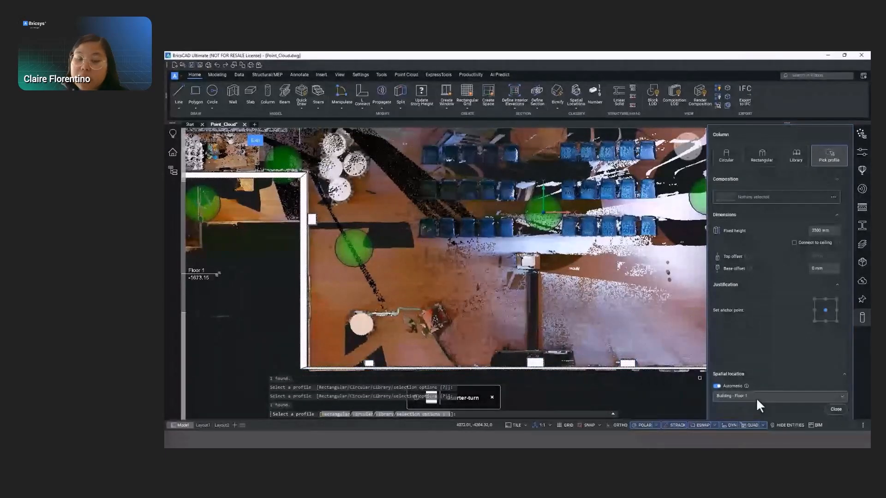
key("Escape")
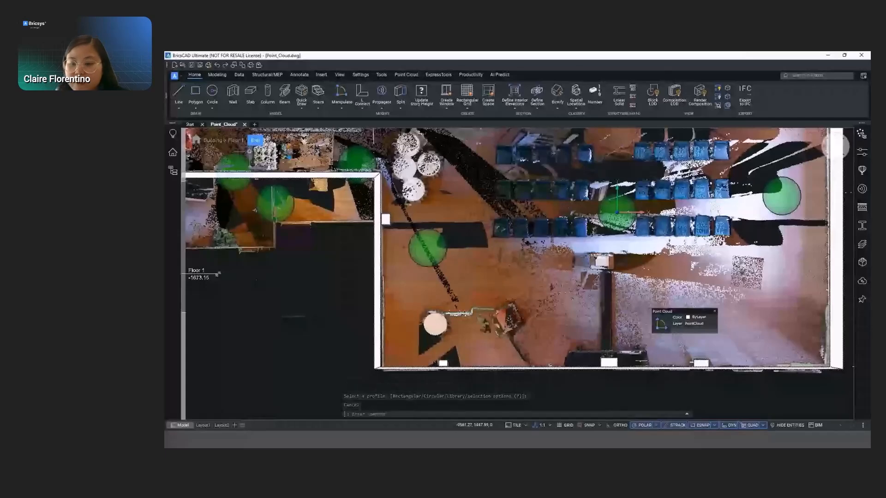
- Create a floor slab for Floor 1 from the connected walls by selecting the whole plan
scroll(284, 184, "down", 2)
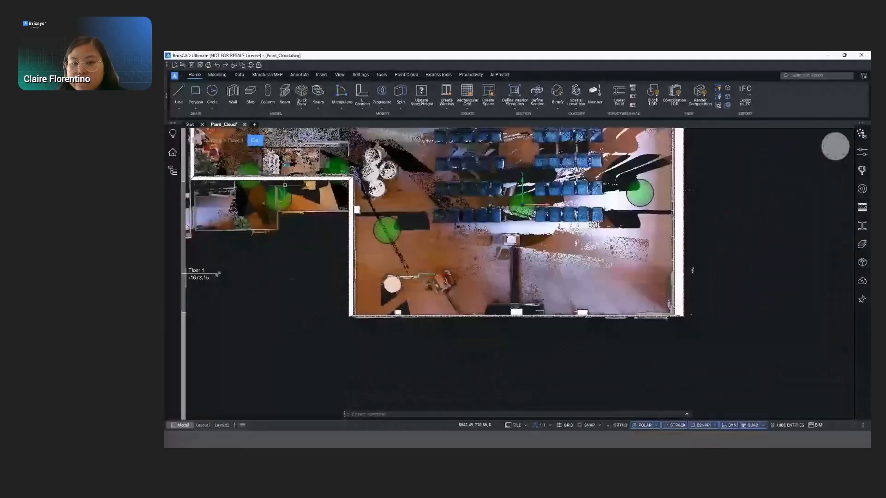
scroll(431, 337, "down", 2)
left_click(250, 95)
left_click(819, 155)
left_click(224, 162)
left_click(566, 337)
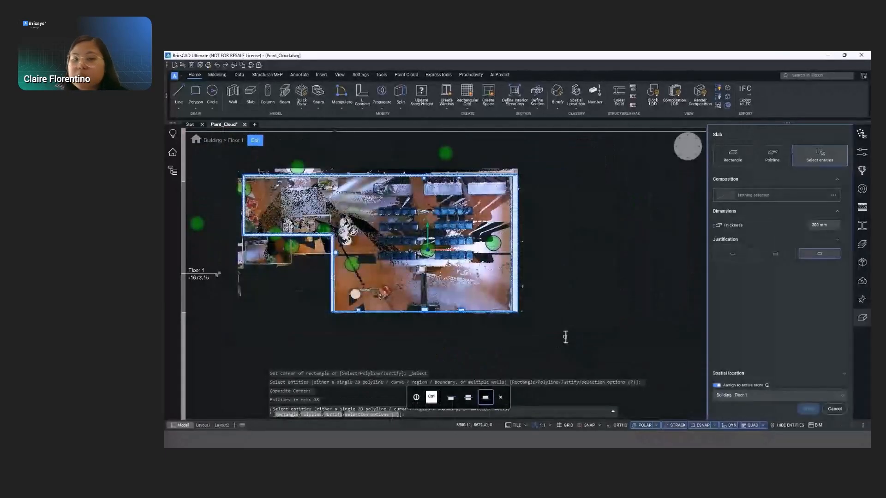
key("Return")
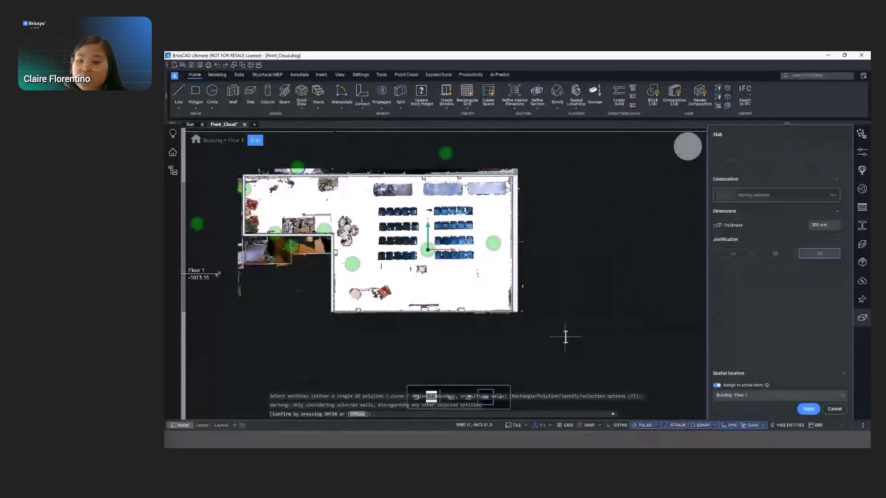
left_click(812, 407)
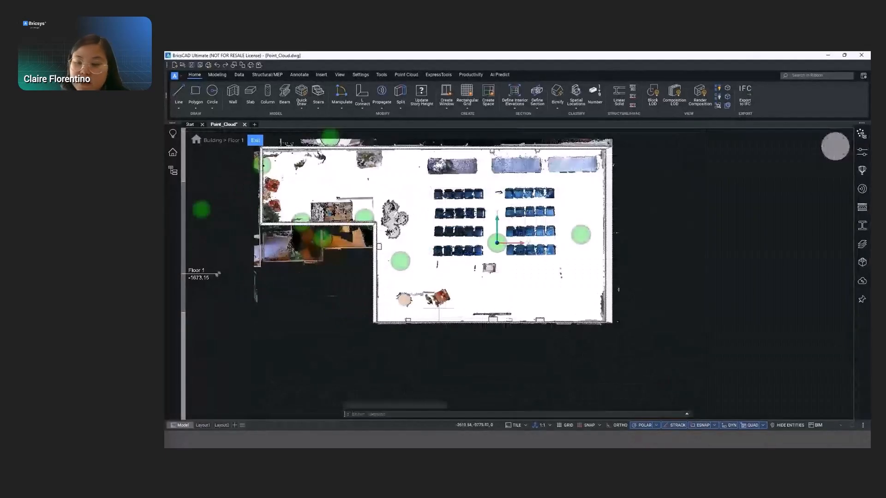
- Exit Floor 1 editing and return to the building level
middle_click_drag(440, 278, 501, 245, "shift")
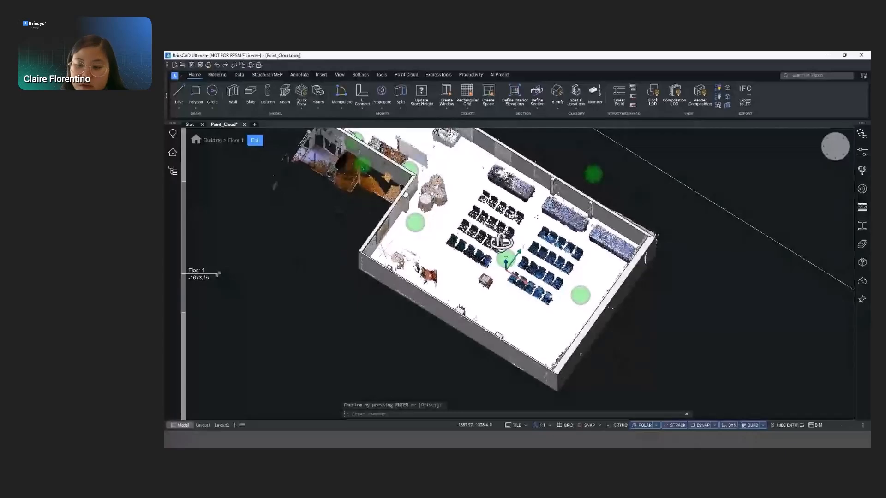
scroll(510, 265, "up", 2)
left_click(255, 140)
middle_click_drag(412, 240, 424, 245, "shift")
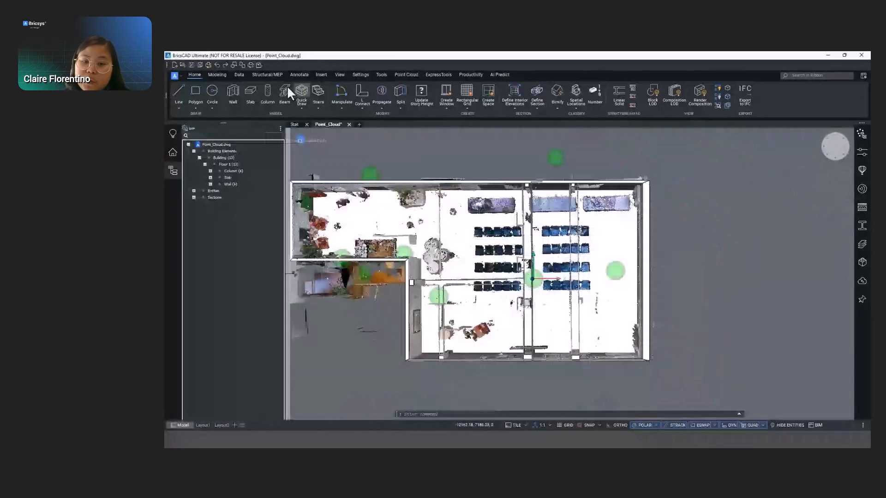
- Place single rectangular beams between the top and bottom walls over the scanned beams at the middle and right columns
left_click(282, 88)
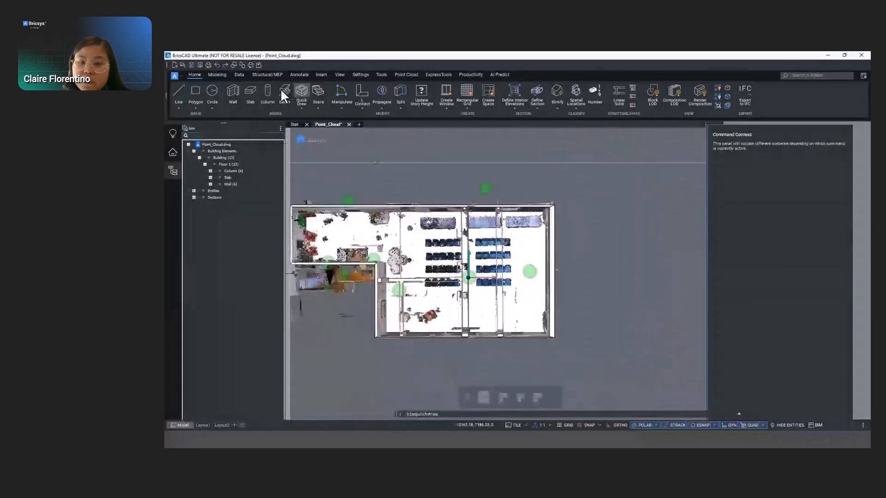
scroll(461, 213, "up", 6)
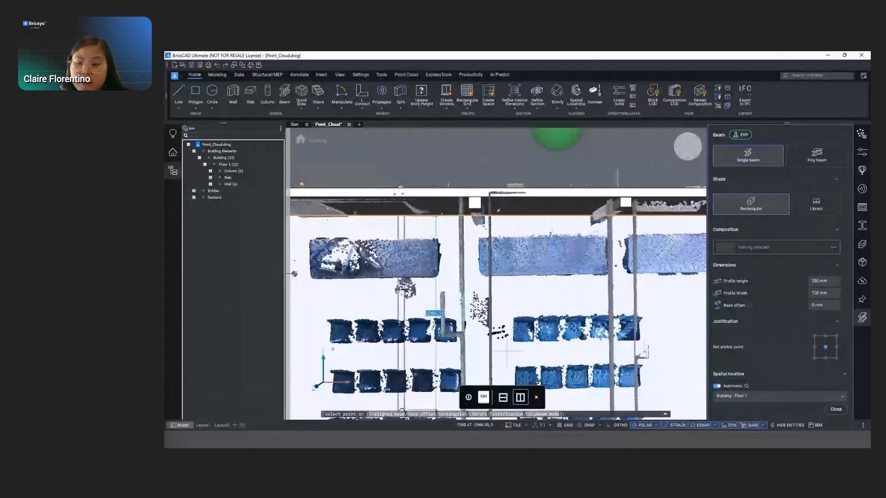
middle_click_drag(506, 325, 482, 262)
scroll(507, 249, "down", 2)
scroll(504, 260, "down", 2)
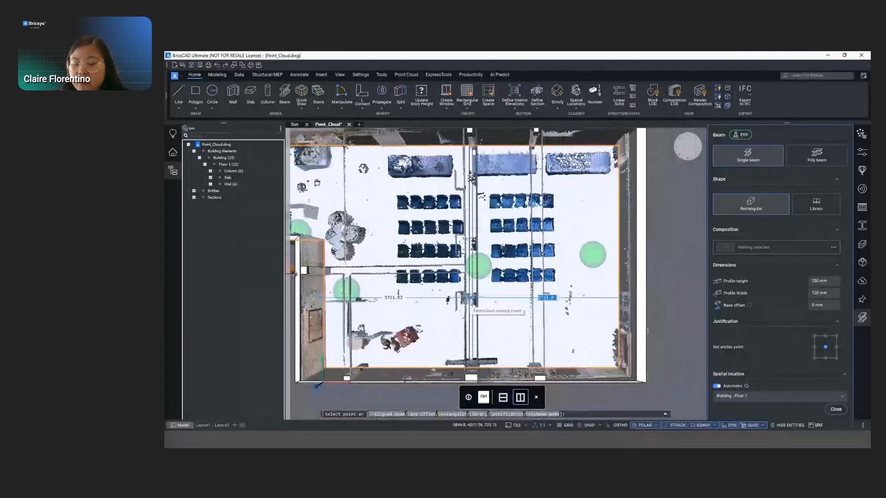
left_click(471, 299)
middle_click_drag(470, 299, 480, 256, "shift")
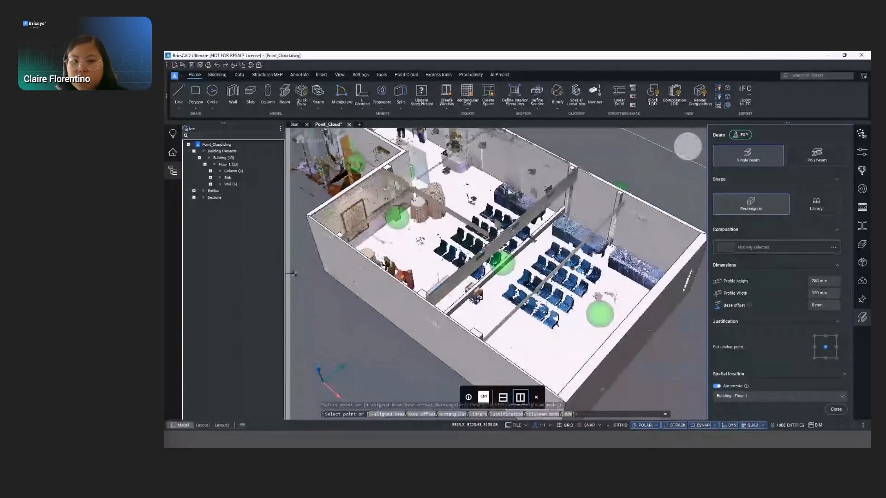
left_click(438, 289)
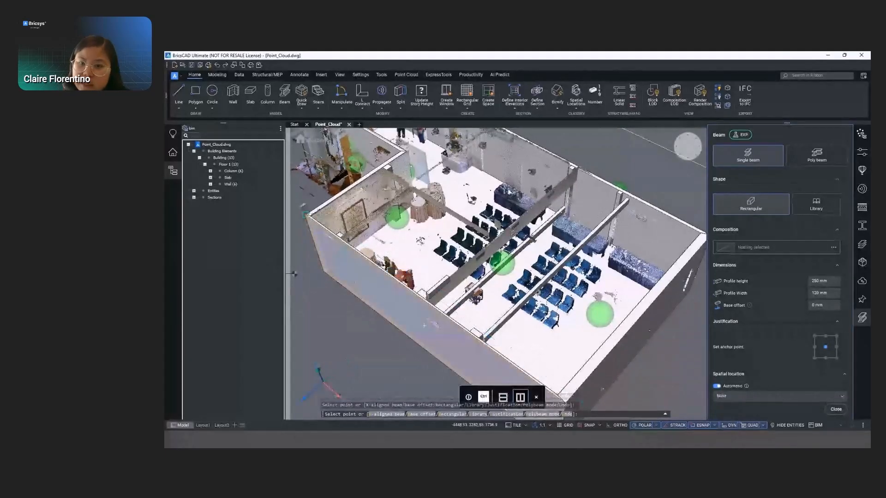
- Place single beams over the scanned beams near the recessed wall's column in plan view, switching the beam alignment
left_click(685, 148)
left_click(686, 148)
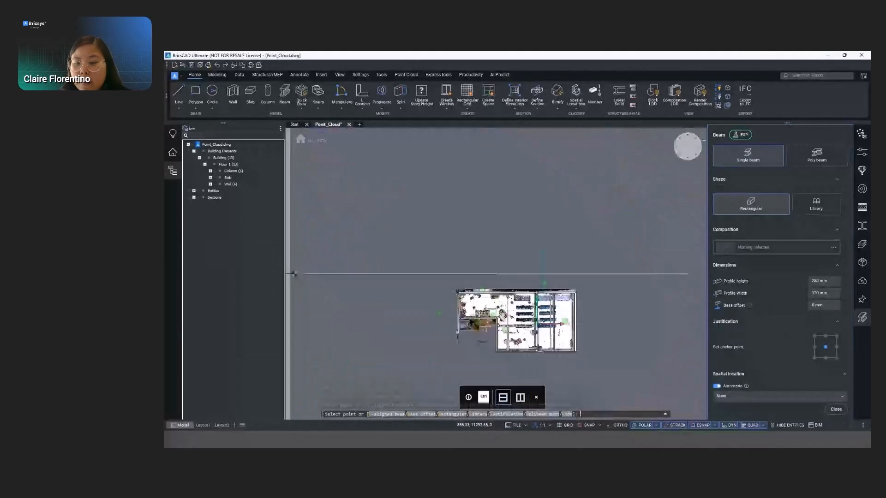
scroll(506, 337, "up", 5)
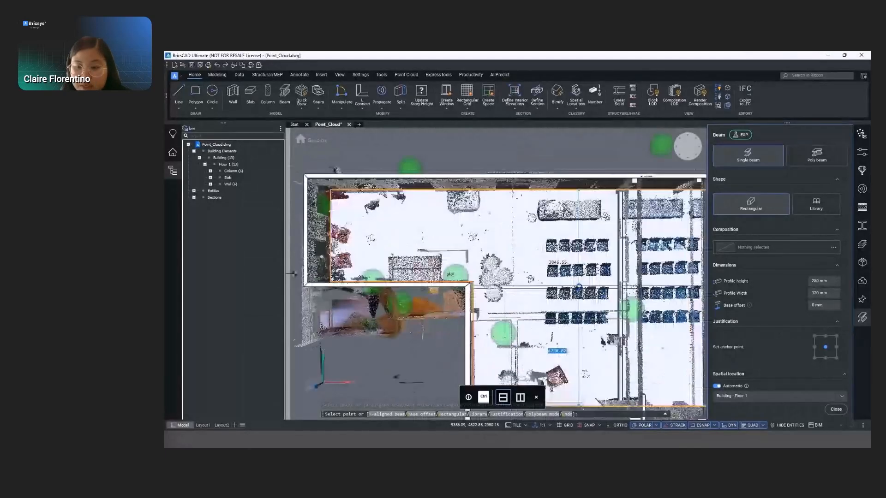
scroll(490, 319, "up", 2)
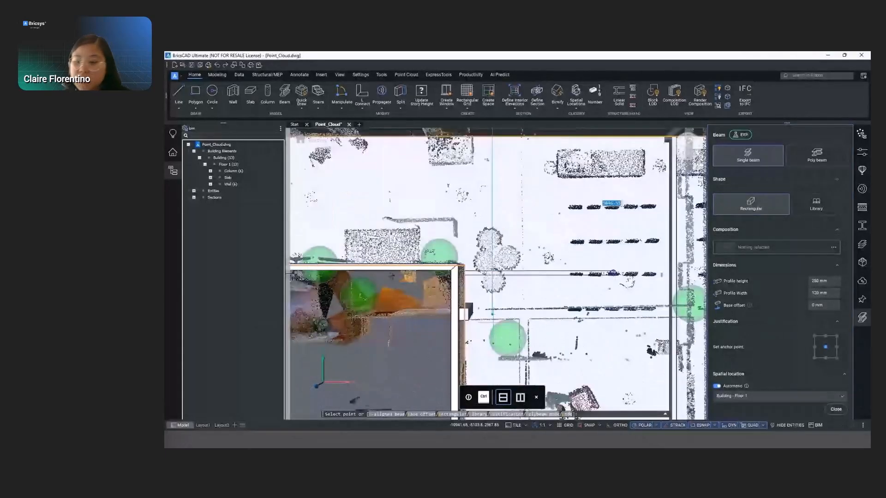
middle_click_drag(617, 268, 537, 214)
left_click(359, 228)
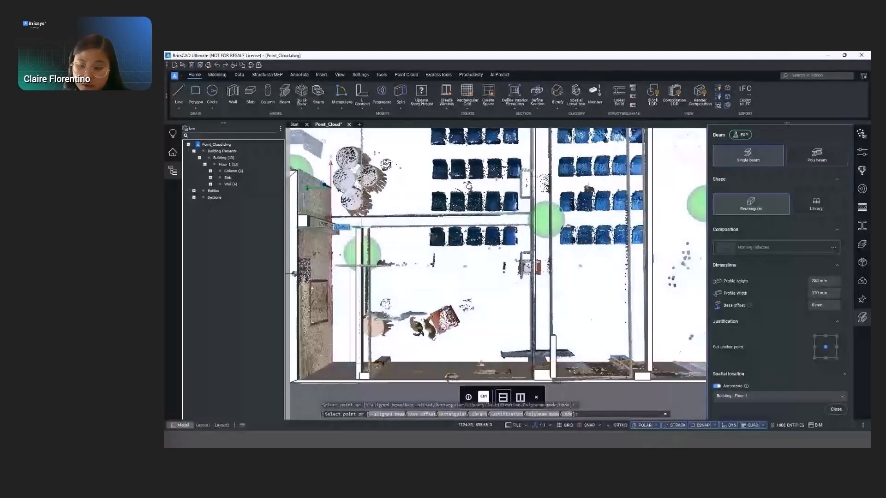
key("ctrl")
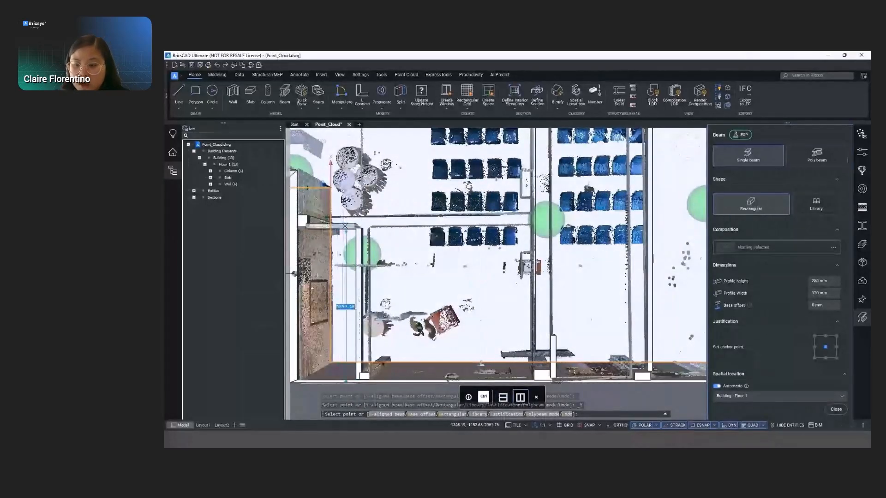
left_click(345, 221)
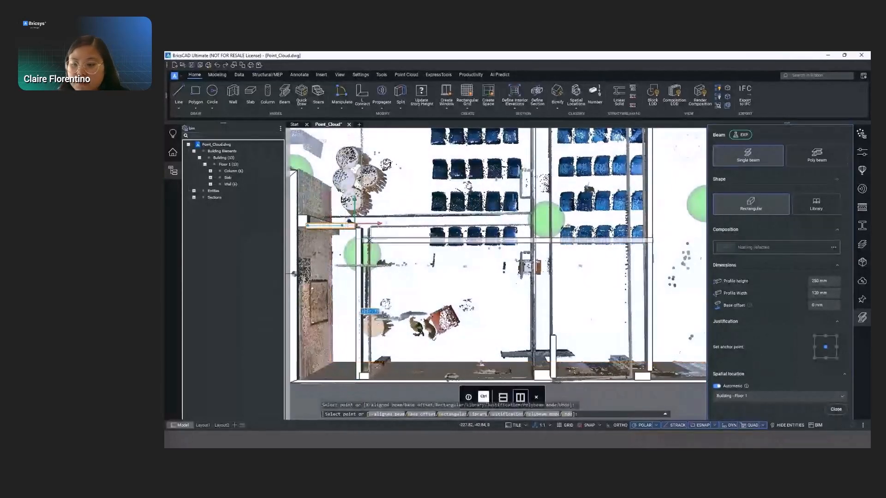
- Finish placing beams and delete the surplus beams beside the scanned beams at the middle and right columns
middle_click_drag(480, 224, 477, 203, "shift")
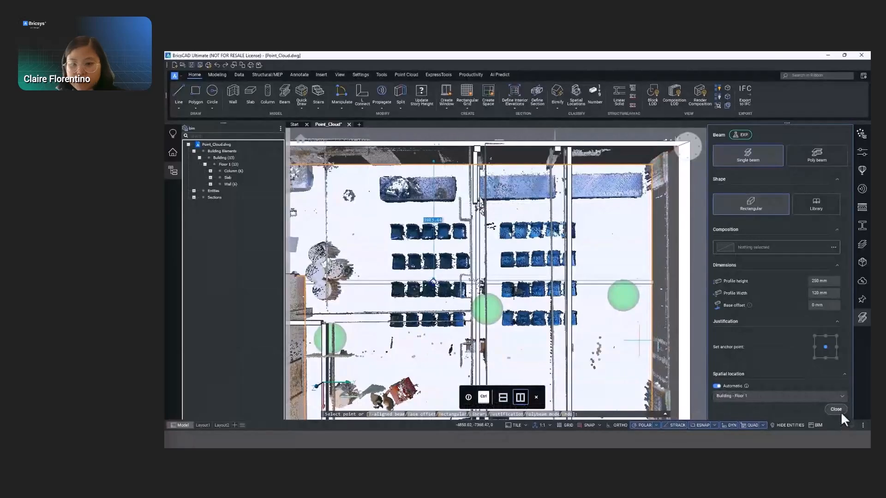
left_click(835, 409)
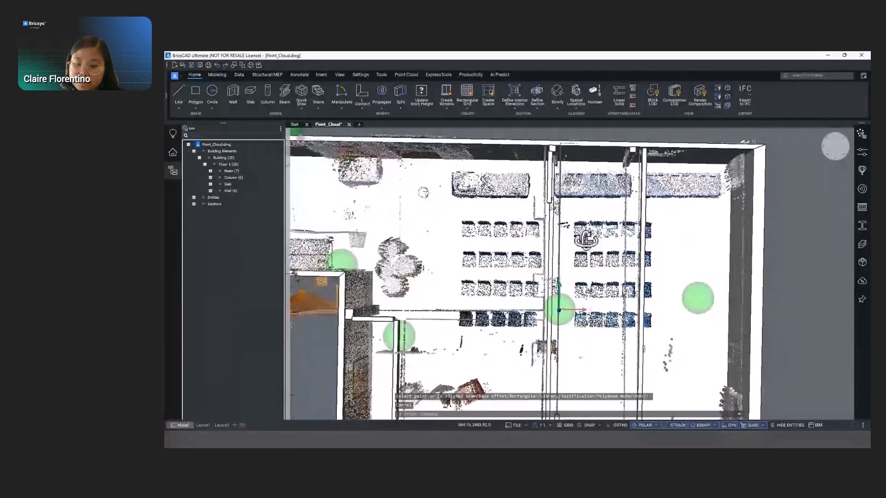
middle_click_drag(586, 240, 525, 214, "shift")
left_click(535, 220)
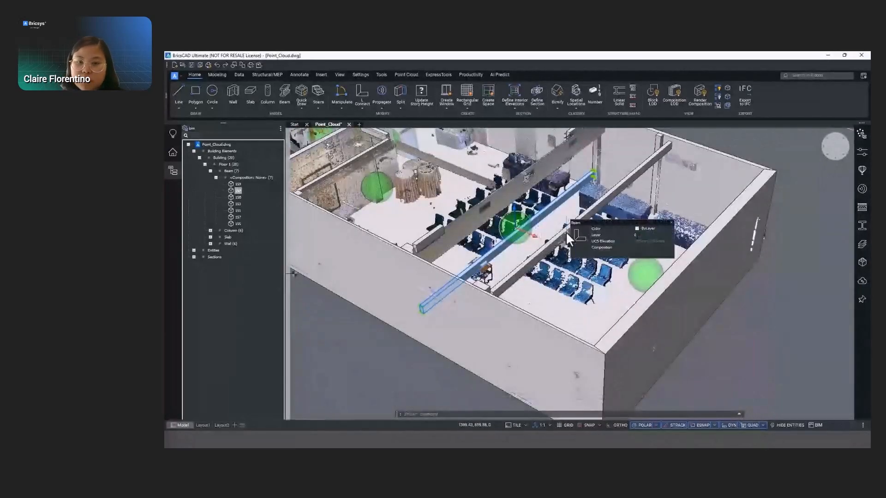
key("Delete")
key("Escape")
- Move the right-hand beam sideways with the manipulator so it lines up with the scanned beam at the right column
left_click(837, 148)
scroll(630, 343, "up", 5)
middle_click_drag(633, 349, 639, 132)
scroll(569, 305, "up", 5)
left_click(623, 245)
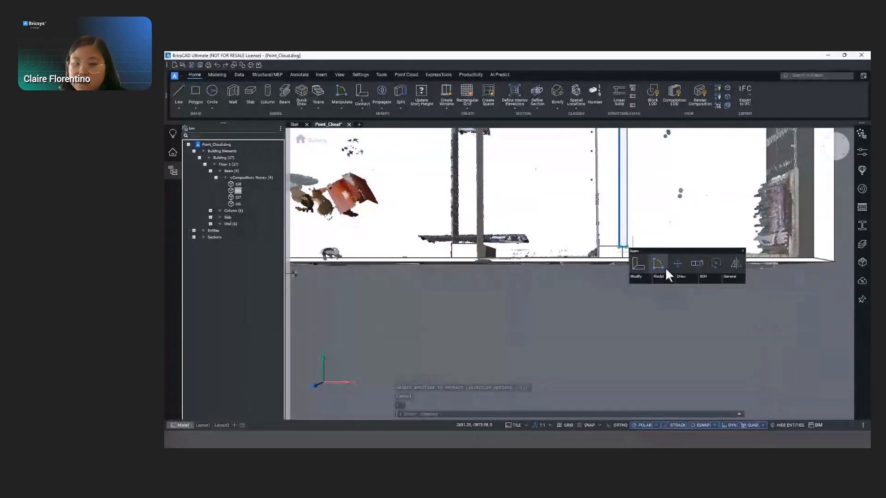
left_click(625, 244)
scroll(625, 230, "down", 4)
middle_click_drag(601, 312, 567, 403)
scroll(576, 203, "up", 3)
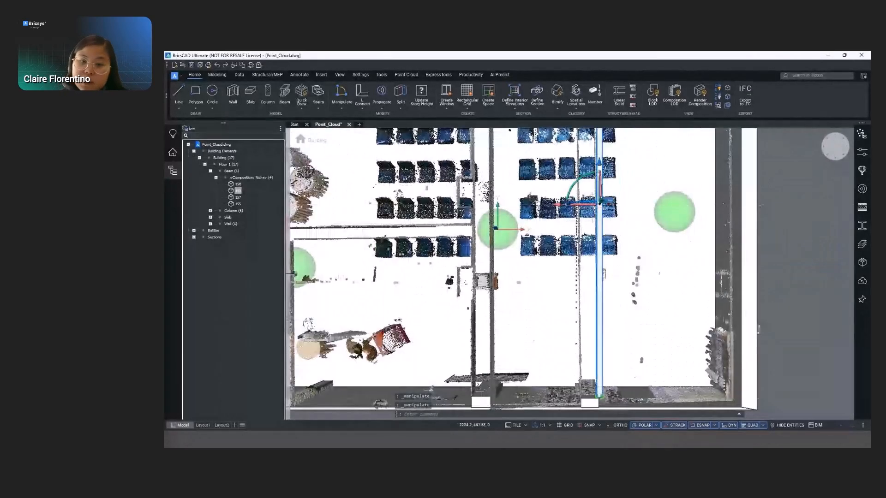
left_click(572, 204)
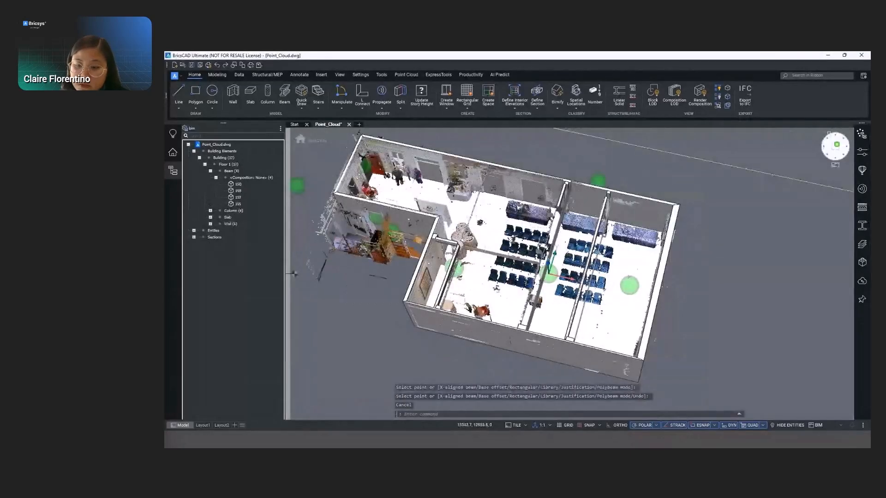
scroll(572, 277, "up", 4)
middle_click_drag(572, 277, 480, 252, "shift")
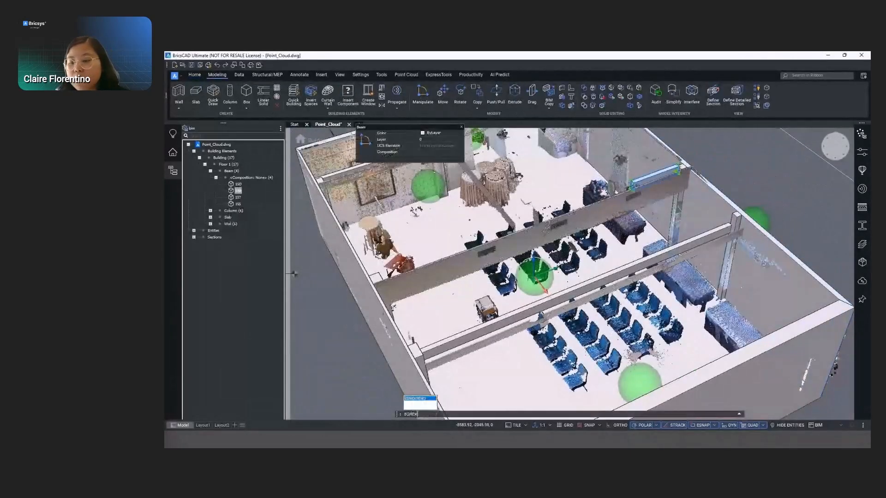
- Extend the short beam beside the recessed wall with BIM Extend until it meets the middle beam
left_click(353, 136)
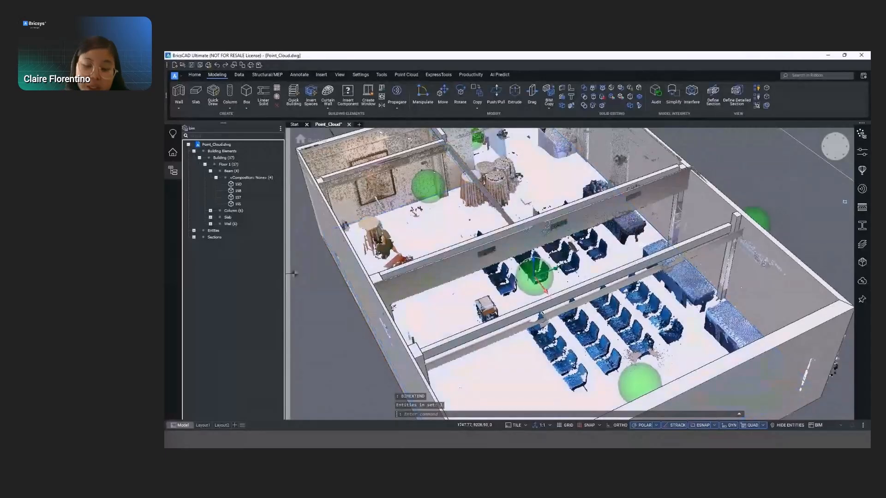
middle_click_drag(804, 200, 745, 222, "shift")
middle_click_drag(563, 189, 588, 311)
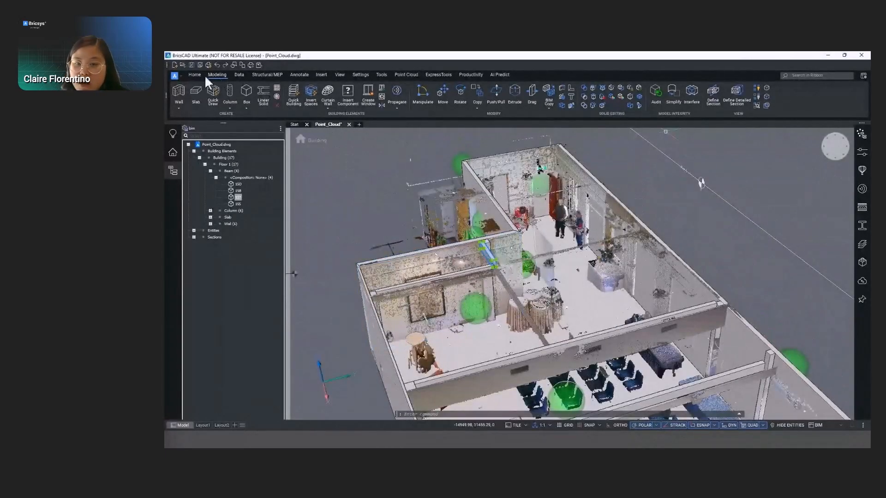
left_click(556, 106)
left_click(569, 148)
middle_click_drag(406, 279, 427, 228, "shift")
left_click(834, 147)
scroll(648, 319, "up", 6)
key("Escape")
scroll(587, 285, "up", 4)
middle_click_drag(591, 318, 642, 270, "shift")
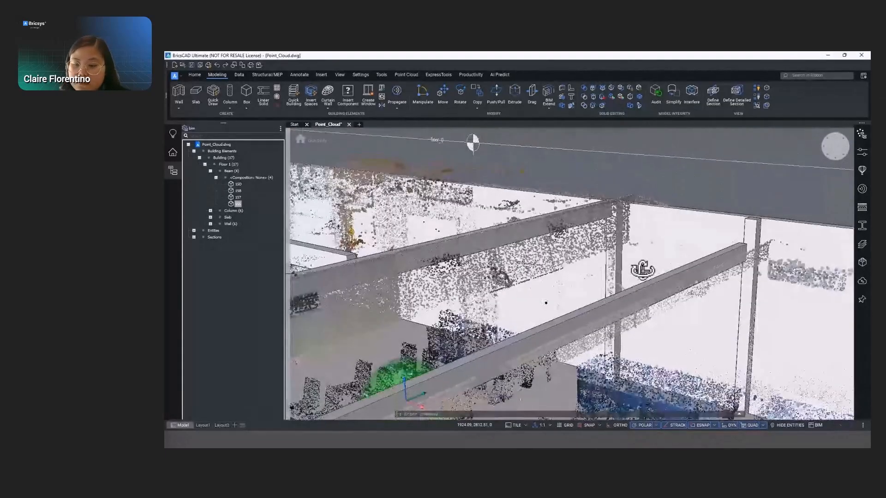
- Show the additional toolbar that holds the selection modes and enable face selection
right_click(354, 69)
mouse_move(401, 92)
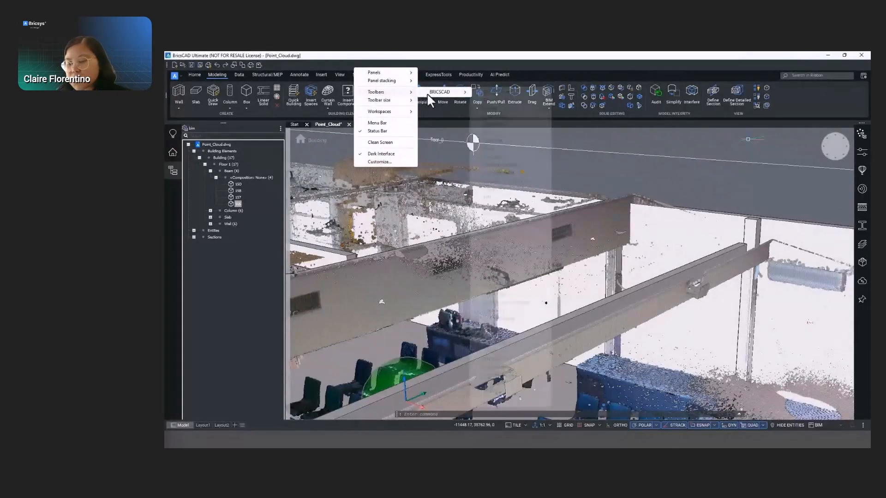
mouse_move(431, 92)
left_click(497, 127)
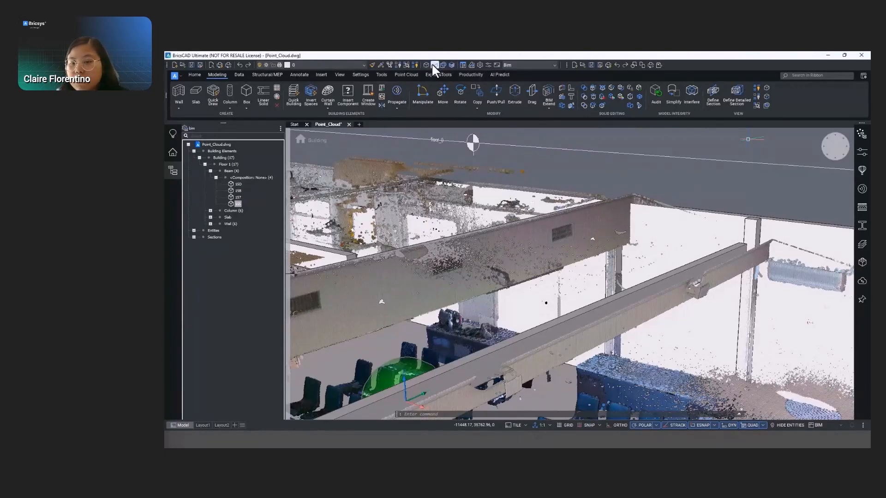
- Push/pull the long face of the right column's beam to match the scanned beam's height
mouse_move(655, 289)
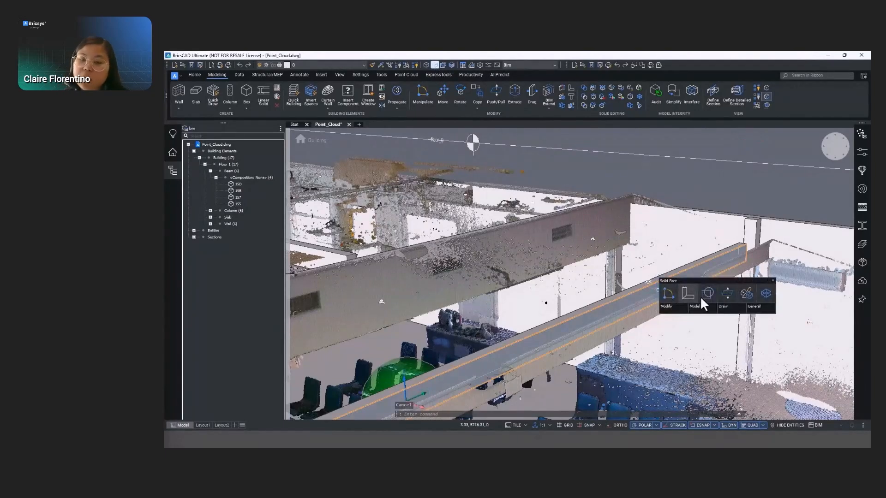
left_click(728, 296)
middle_click_drag(565, 334, 547, 305, "shift")
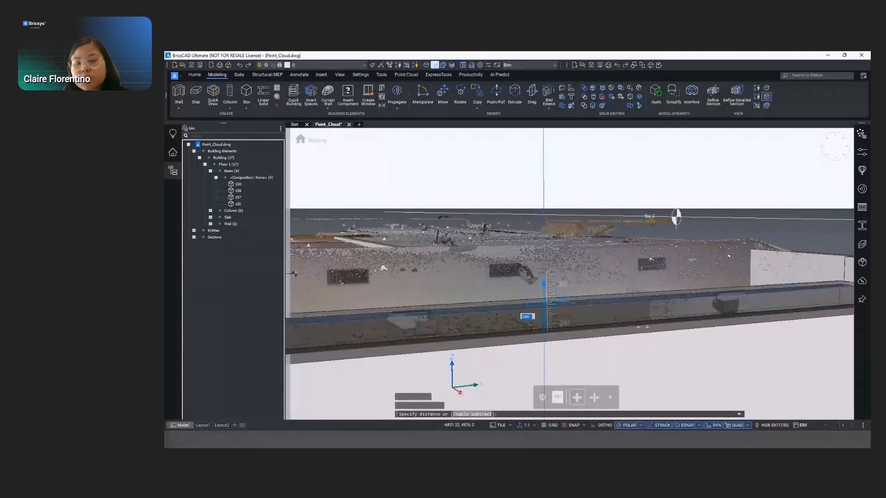
middle_click_drag(662, 294, 704, 329, "shift")
left_click(657, 300)
middle_click_drag(660, 253, 587, 312, "shift")
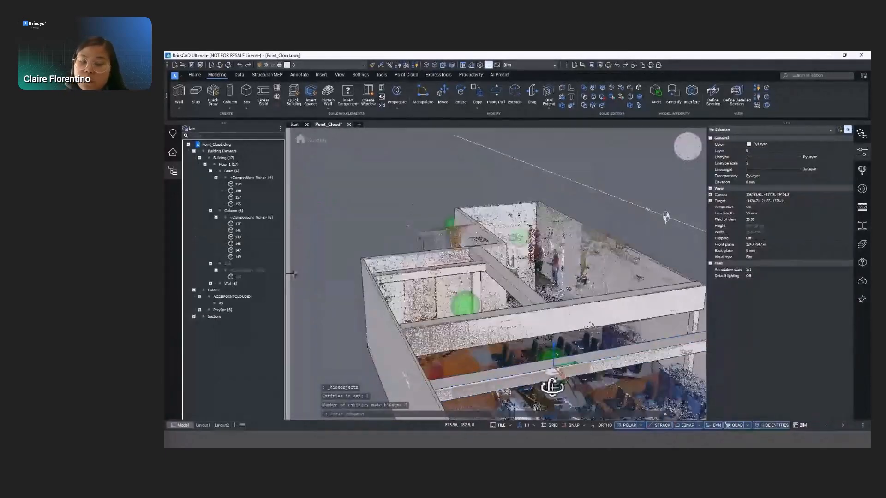
- Open the scan bubble in the seating area, examine the ceiling beams and air vents in its panorama, and close the viewer
middle_click_drag(553, 387, 554, 372, "shift")
middle_click_drag(621, 369, 551, 277)
mouse_move(551, 277)
middle_mouse_down("shift")
mouse_move(561, 261)
mouse_move(566, 282)
middle_mouse_up("shift")
double_click(573, 363)
left_click_drag(510, 210, 414, 141)
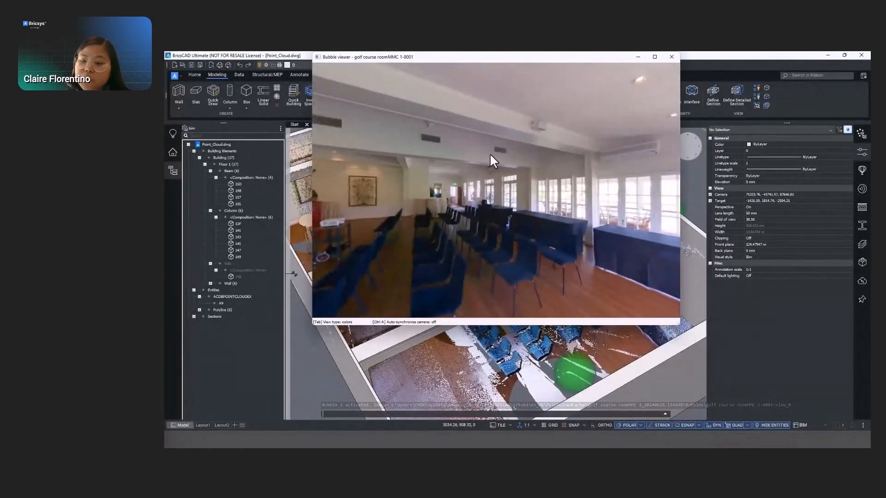
left_click(672, 57)
- Draw a rectangle on the middle beam's side face, tracing the scanned air vent
scroll(459, 227, "up", 3)
middle_click_drag(526, 233, 489, 202, "shift")
scroll(372, 203, "up", 2)
middle_click_drag(380, 208, 453, 236)
scroll(454, 235, "up", 3)
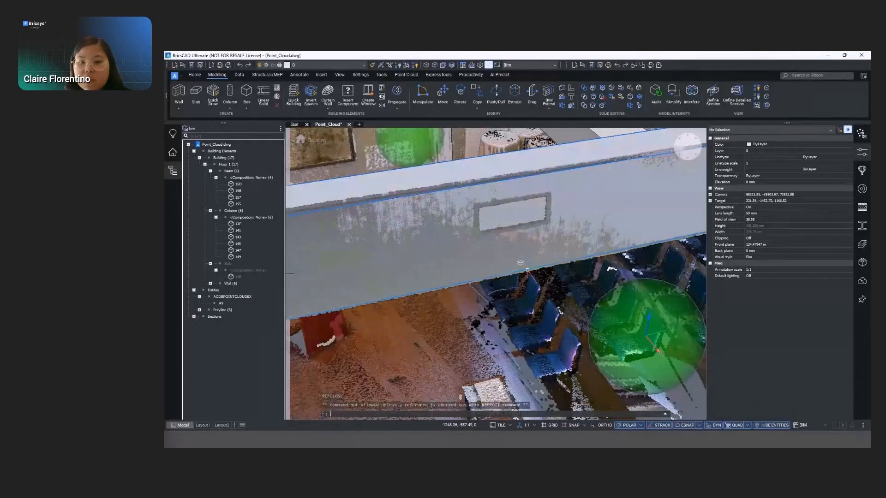
type("rec")
key("Return")
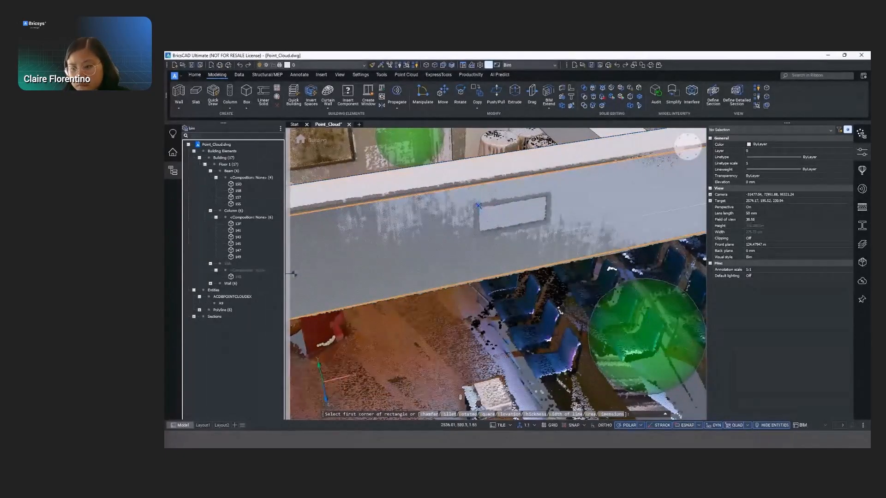
left_click(479, 206)
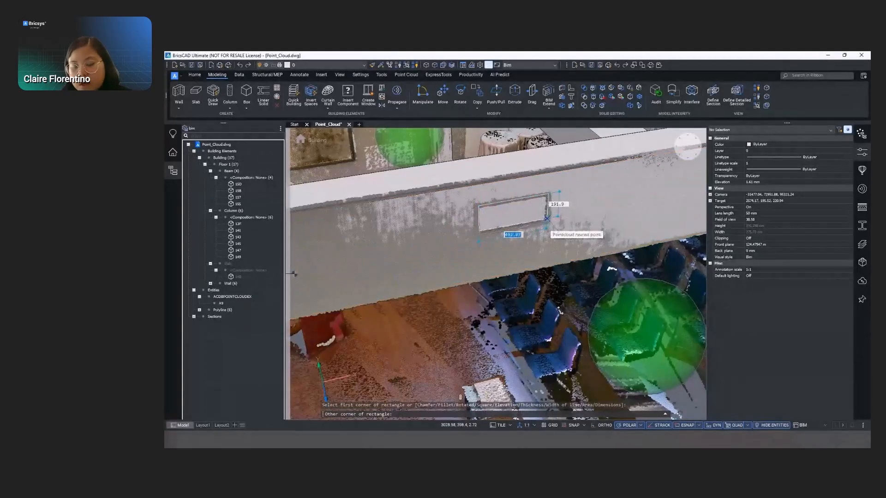
left_click(547, 226)
- Create an opening in the middle beam from the rectangle traced around the air vent
left_click(545, 216)
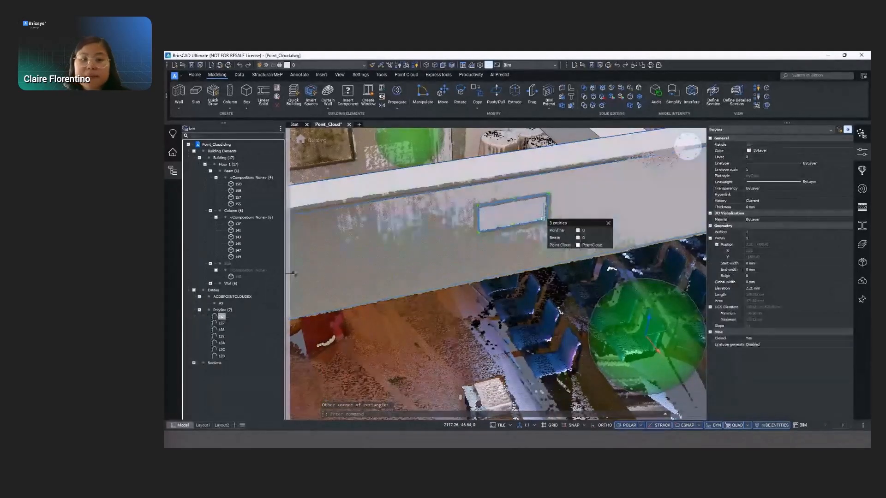
mouse_move(575, 247)
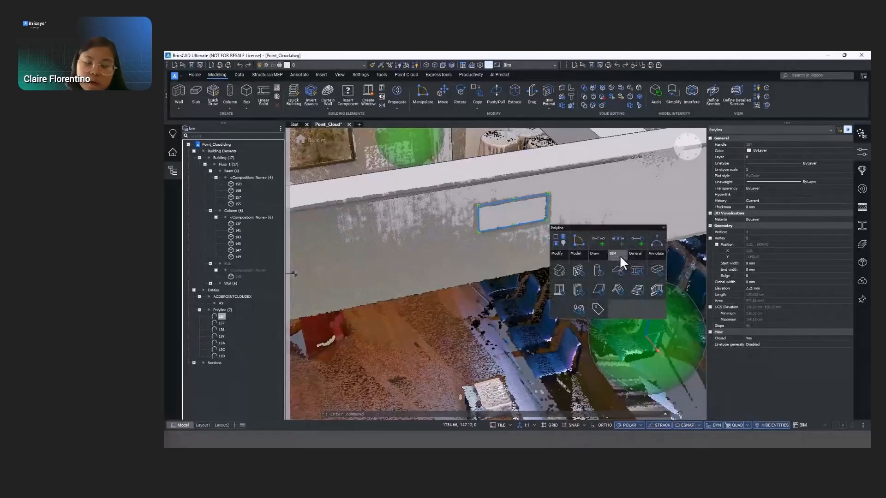
key("Escape")
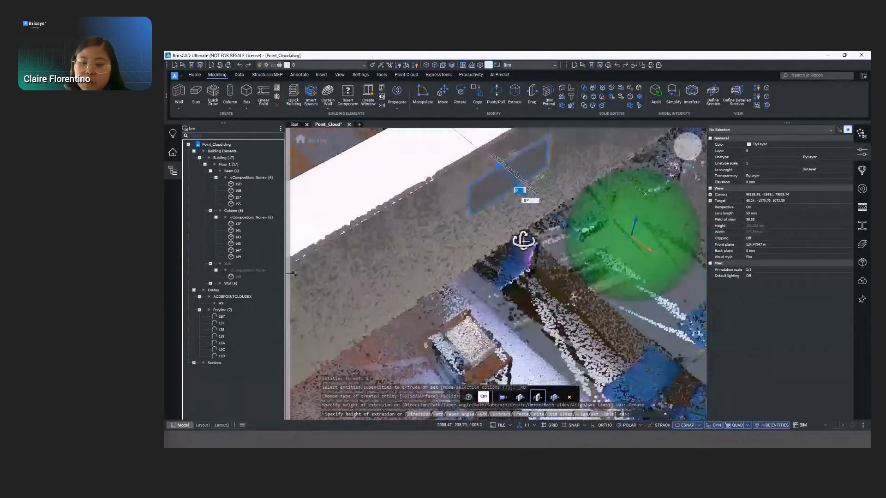
middle_click_drag(489, 258, 309, 318, "shift")
left_click(464, 292)
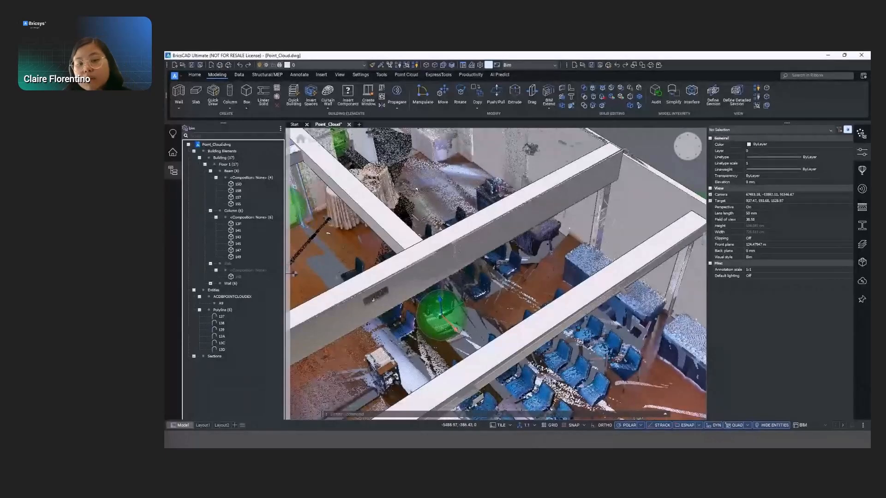
- Hide the properties, highlight all Floor 1 elements through the structure tree, collapse the Building Elements branch and clear the selection
key("ctrl+1")
left_click(212, 164)
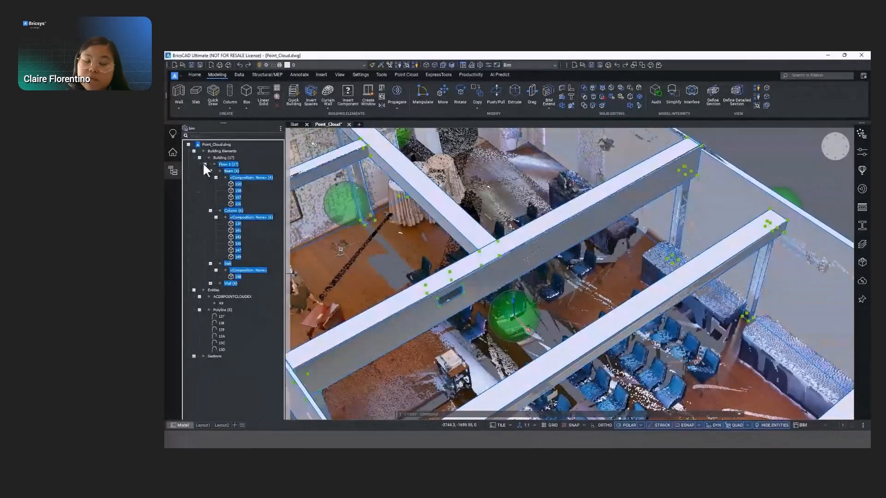
left_click(205, 164)
left_click(199, 157)
left_click(194, 151)
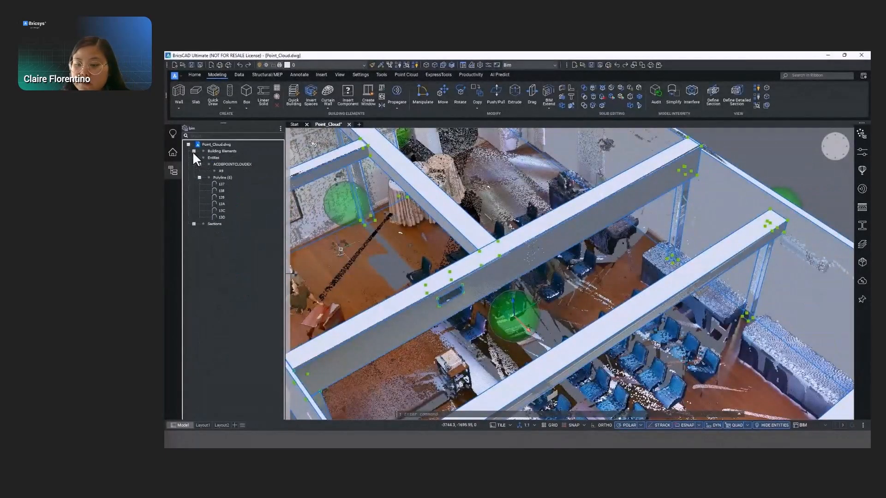
key("Escape")
- Show the outer face of the end wall, hide the structure tree and choose Window 2x1 2L from the library's Windows category
middle_click_drag(639, 288, 497, 130, "shift")
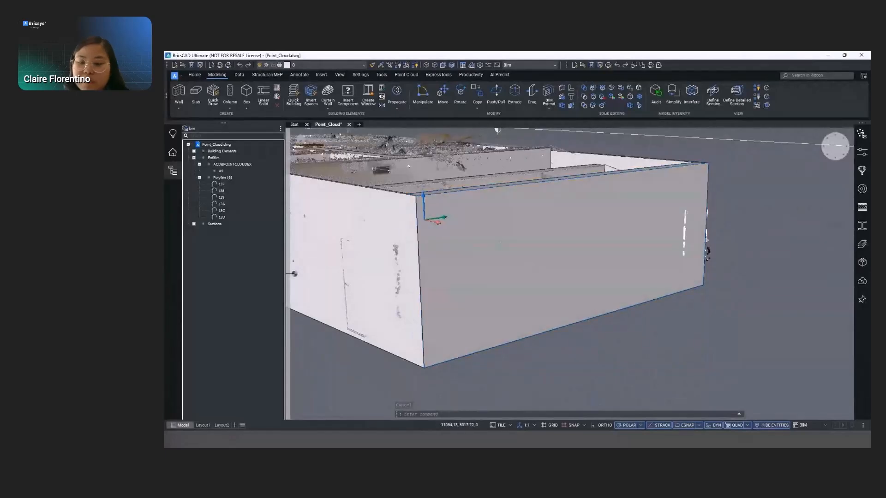
left_click(173, 171)
left_click(862, 169)
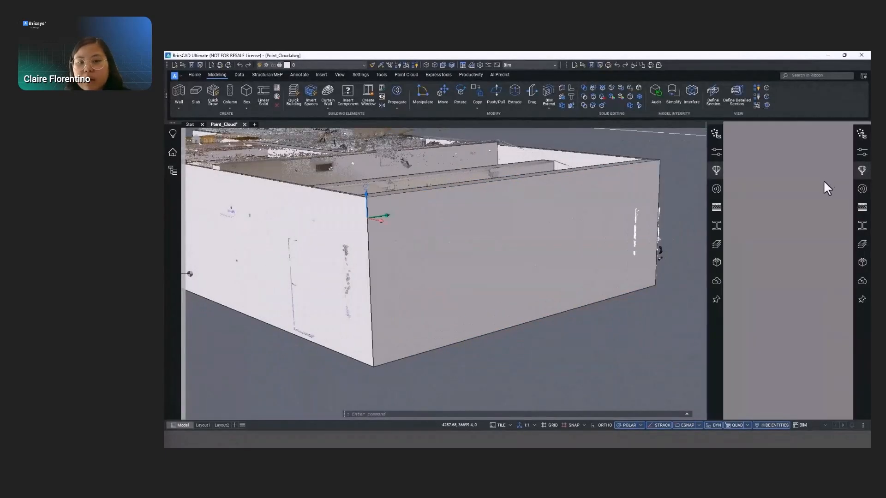
left_click(754, 369)
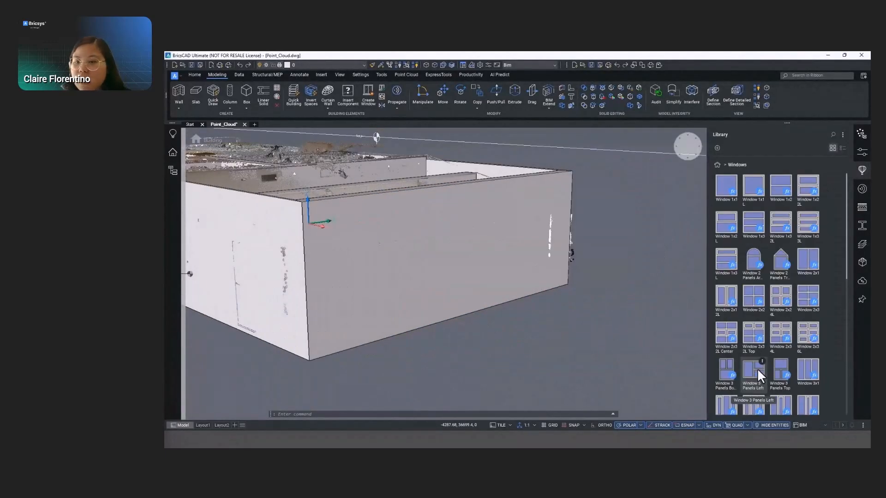
scroll(796, 305, "down", 3)
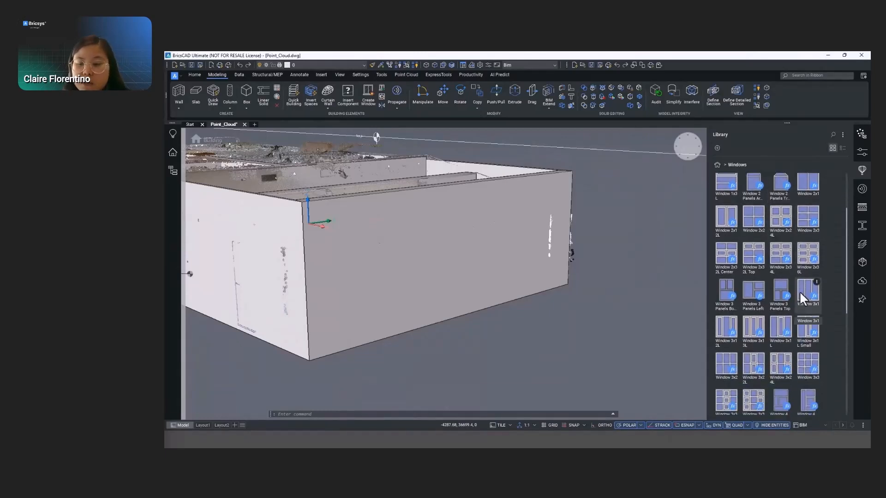
left_click(722, 221)
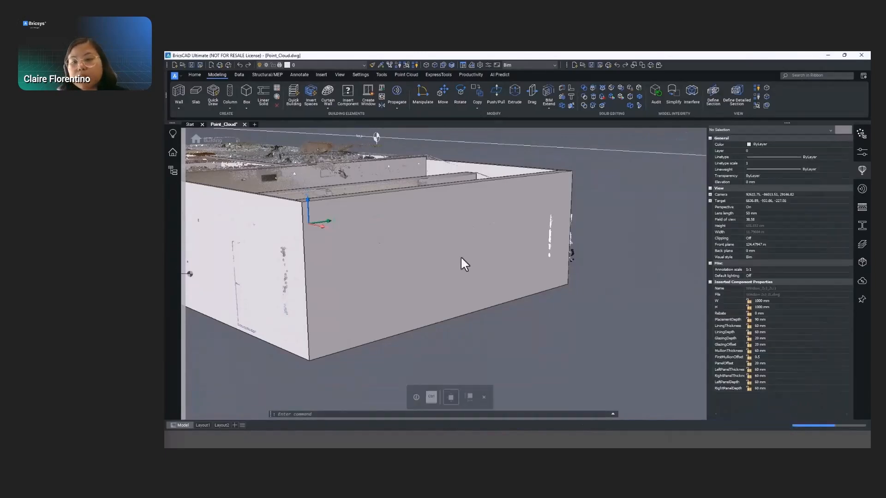
- Insert the window in the end wall at 1500 mm wide and 2000 mm high, 800 mm from the corner and 700 mm above the base
type("1500")
key("Tab")
type("1500")
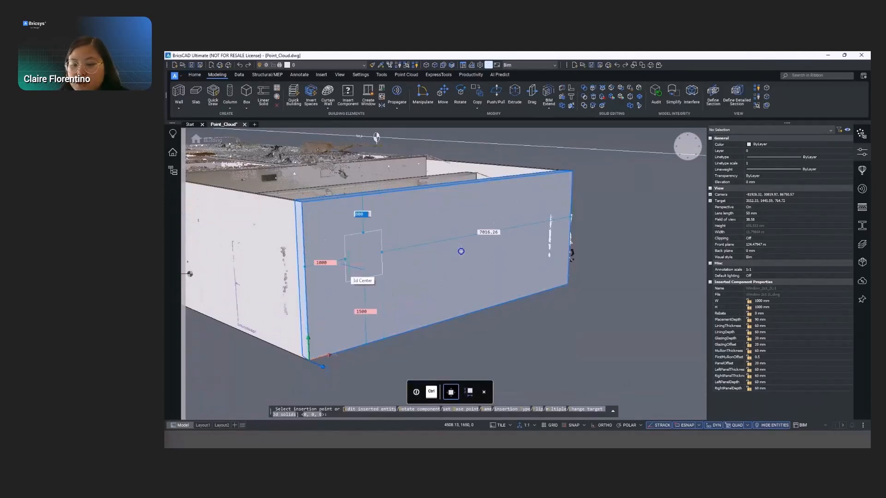
key("Return")
type("1200")
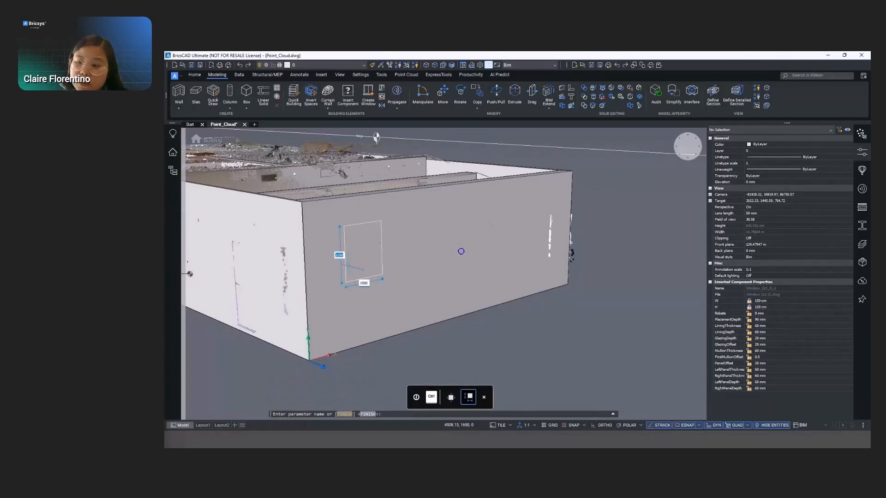
key("Return")
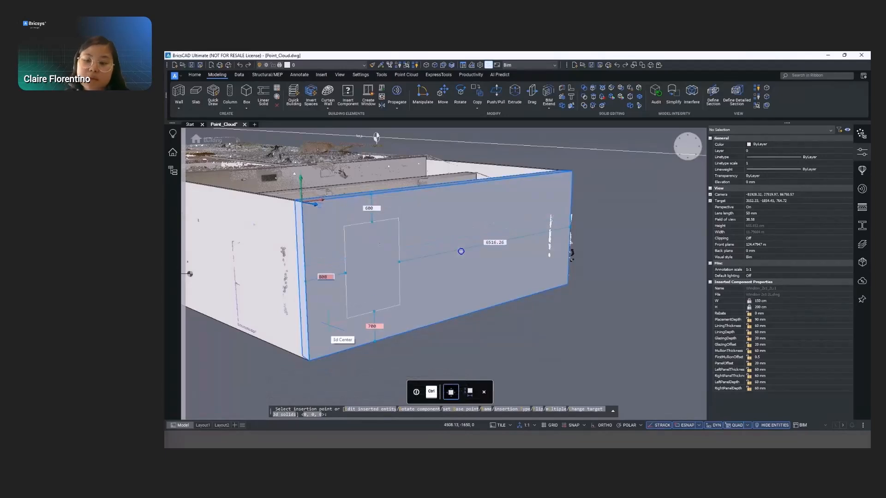
key("Return")
- Place three more copies of the window along the end wall, spaced 500 mm apart and 700 mm above the base
mouse_move(349, 264)
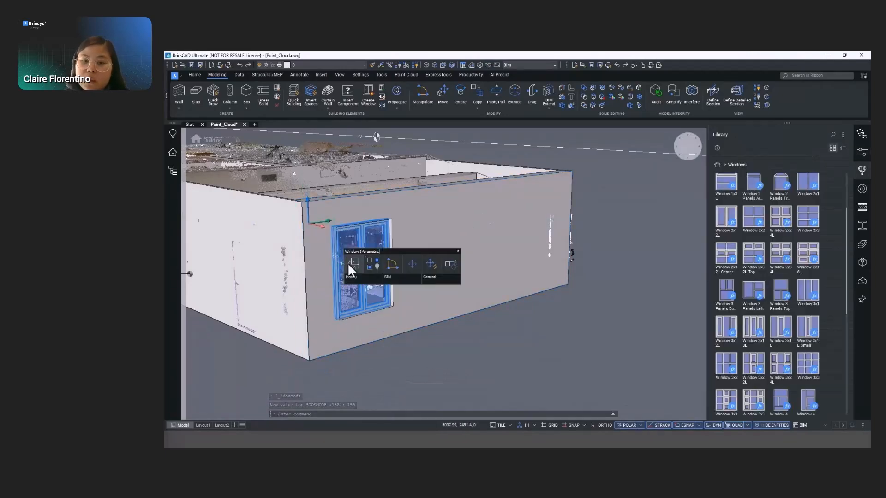
left_click(424, 354)
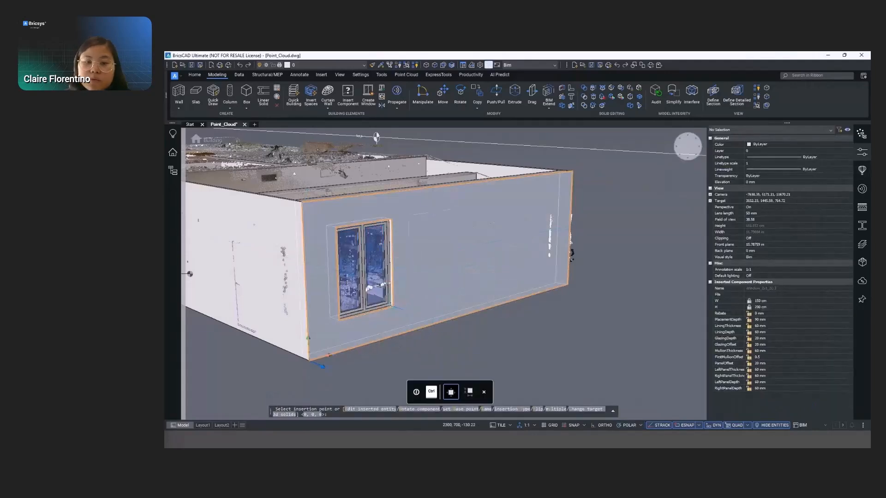
key("Return")
left_click(451, 272)
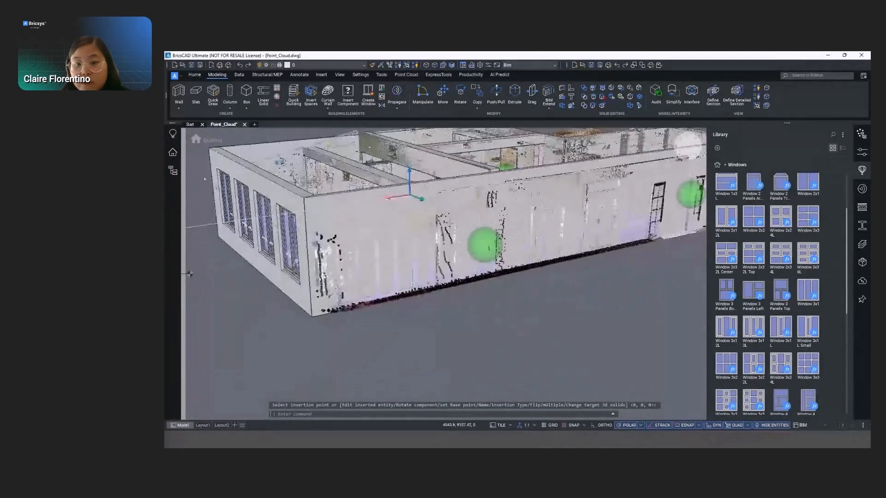
mouse_move(411, 284)
middle_mouse_down("shift")
mouse_move(408, 247)
mouse_move(406, 270)
middle_mouse_up("shift")
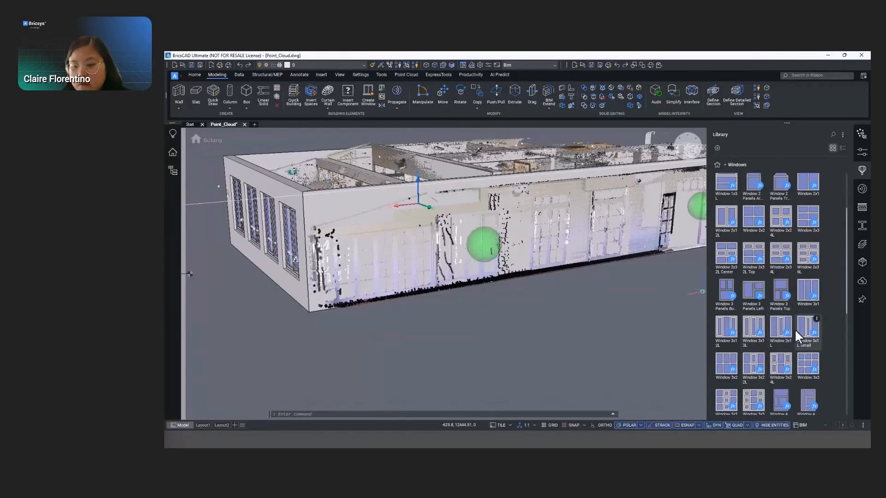
- Insert the Window Sliding Double in the long side wall, 3000 mm wide and 2000 mm high, 500 mm from the corner and 300 mm above the base
scroll(756, 332, "down", 5)
left_click(773, 316)
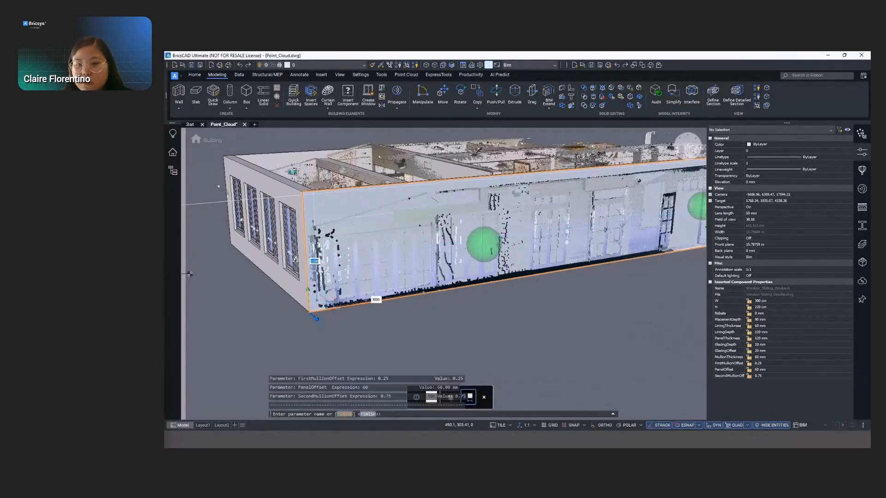
type("2")
key("Return")
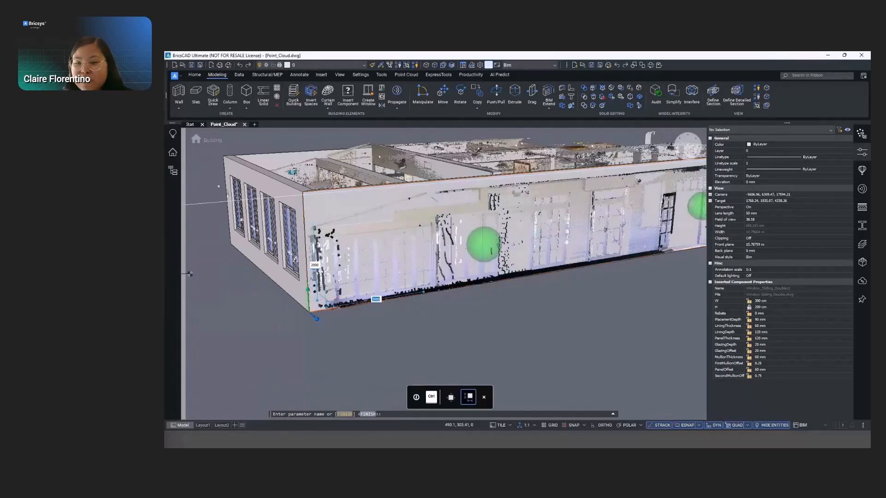
middle_click_drag(390, 273, 663, 214, "shift")
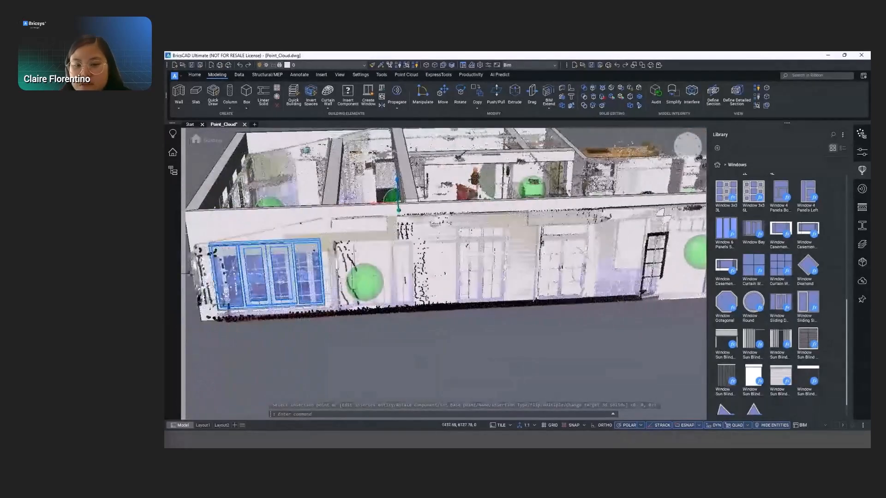
- Insert the library's Window 3x1 3L at 2100 mm high, at the wall's base and 500 mm beyond the sliding window
scroll(763, 271, "down", 2)
scroll(763, 271, "up", 3)
scroll(763, 270, "up", 3)
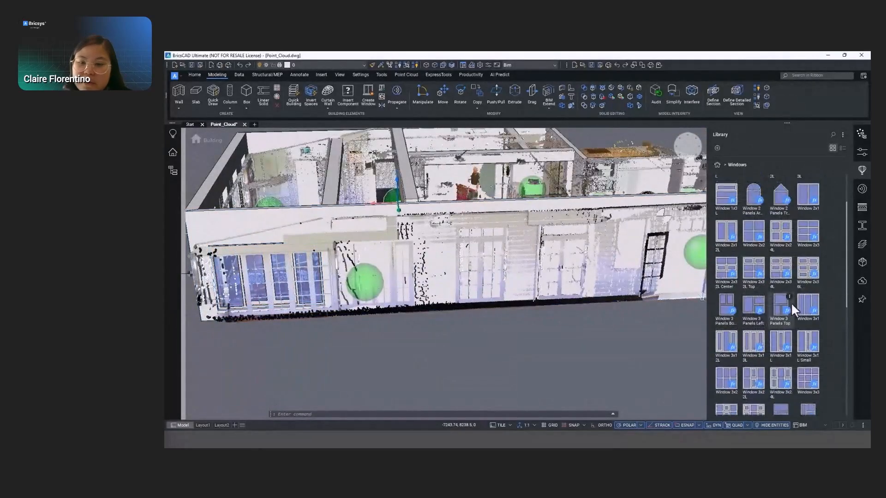
left_click(749, 343)
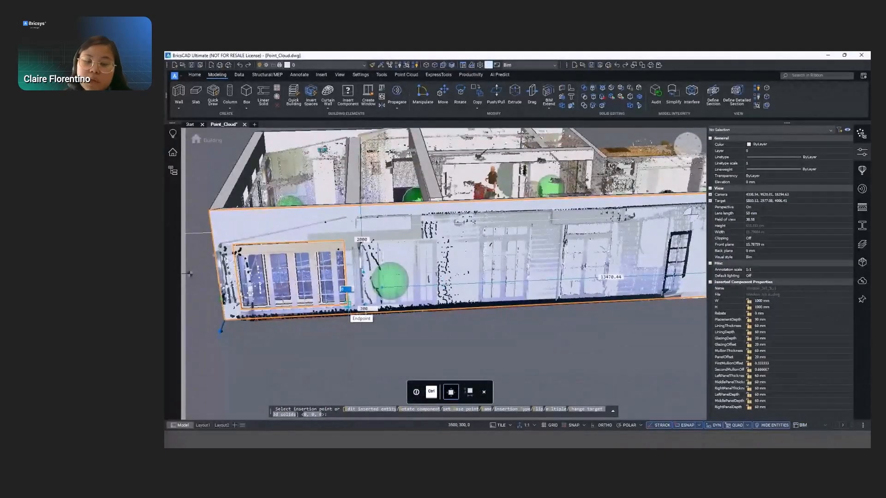
key("Tab")
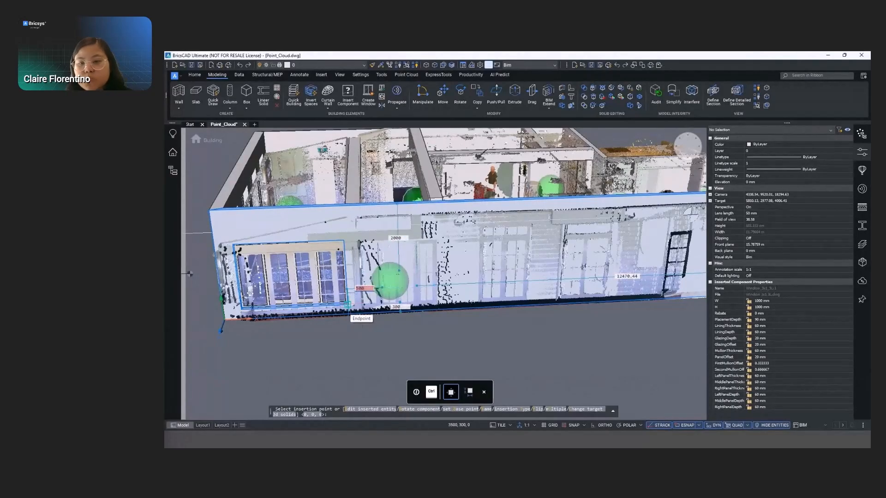
key("ctrl")
type("2100")
key("Tab")
key("Return")
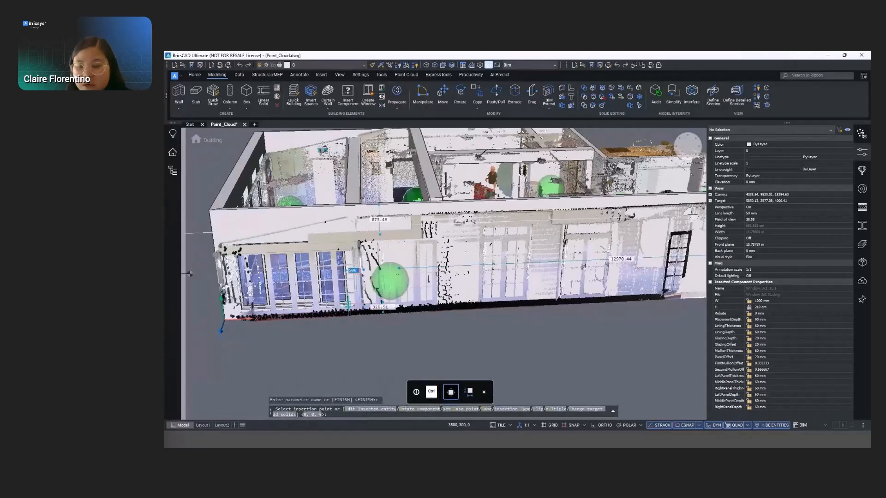
key("Return")
middle_click_drag(384, 310, 388, 282, "shift")
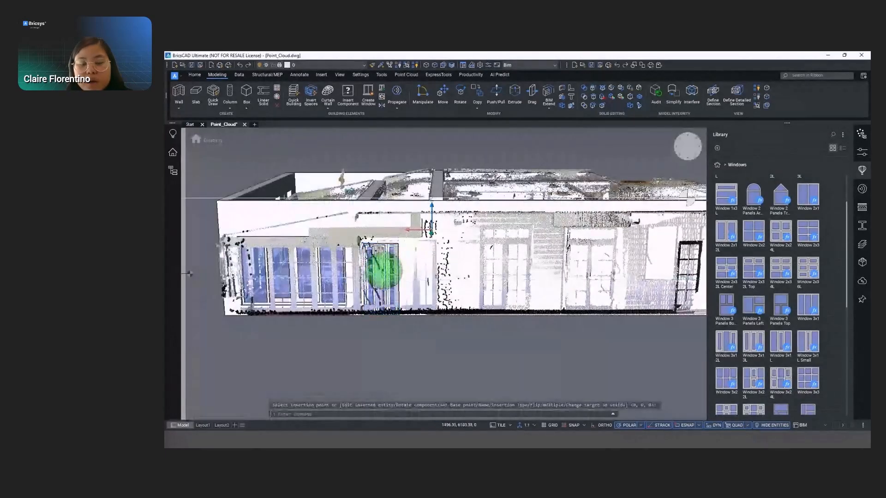
- Select the new 3x1 3L window and raise it above the wall's base with the manipulator
key("Escape")
left_click(381, 277)
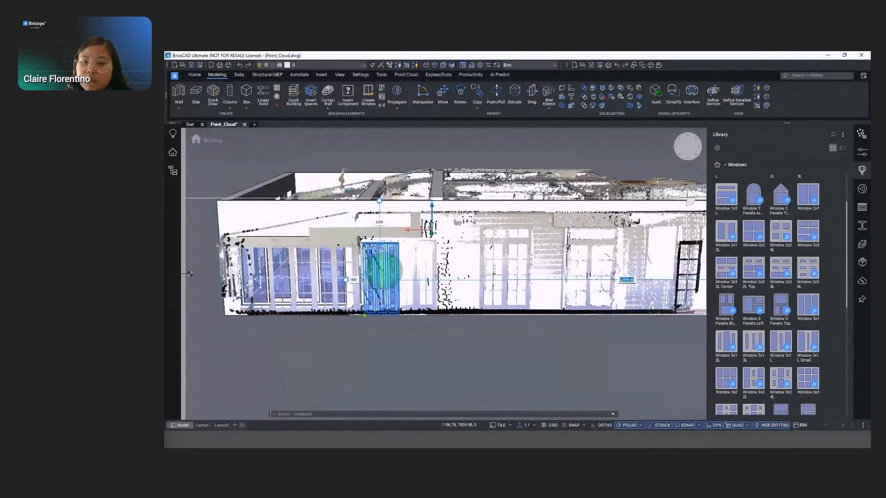
right_click(381, 272)
left_click(405, 286)
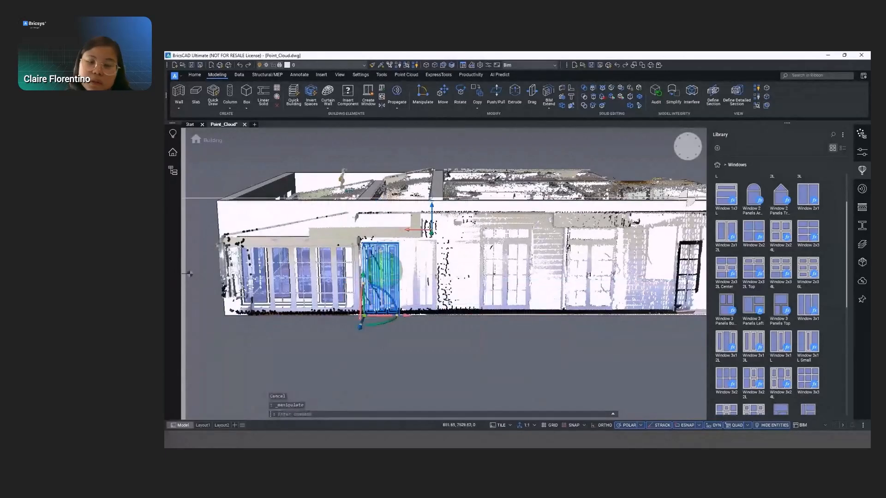
left_click(363, 295)
left_click(362, 305)
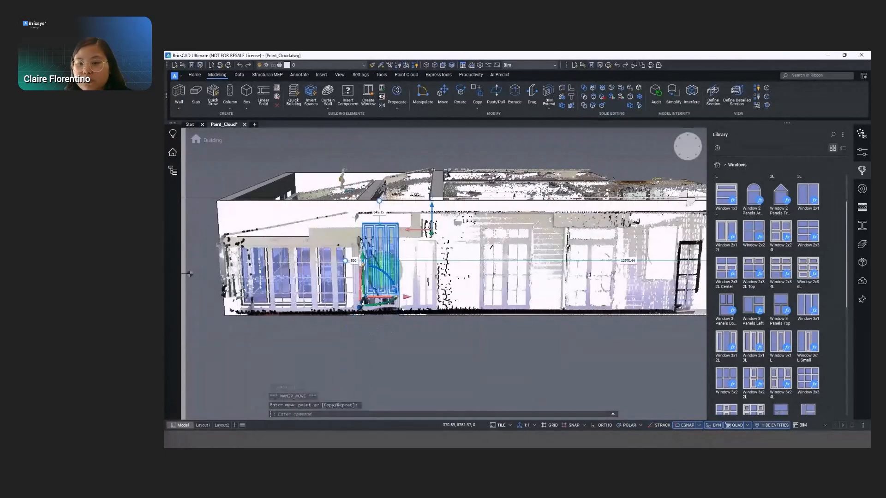
key("Escape")
- Set the 3x1 3L window's height to 200 cm and adjust its distance above the wall's base to match the scan
mouse_move(435, 297)
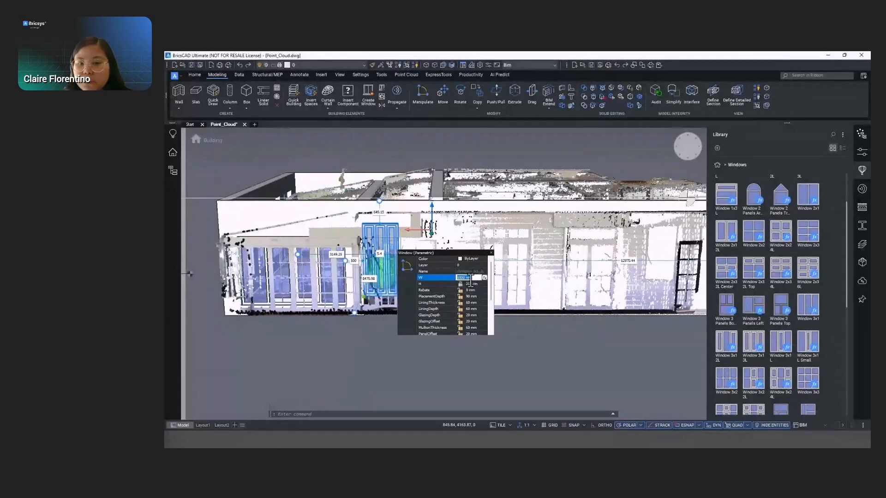
key("Return")
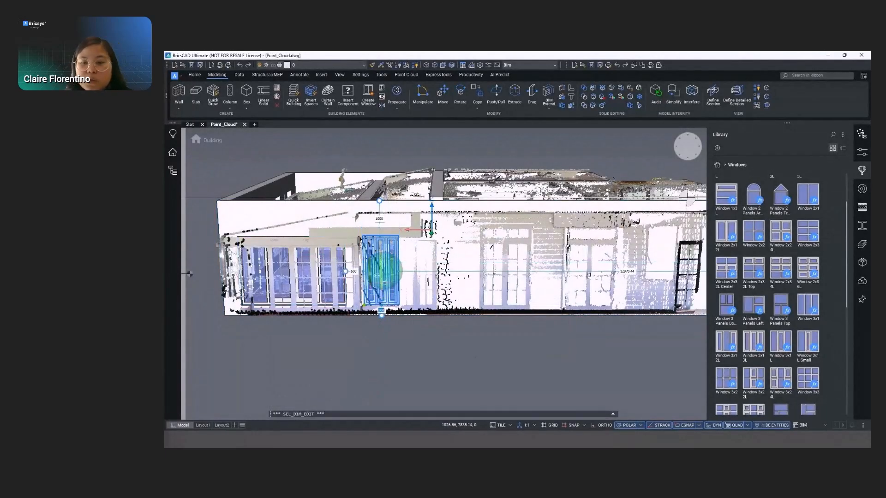
left_click(379, 306)
key("Escape")
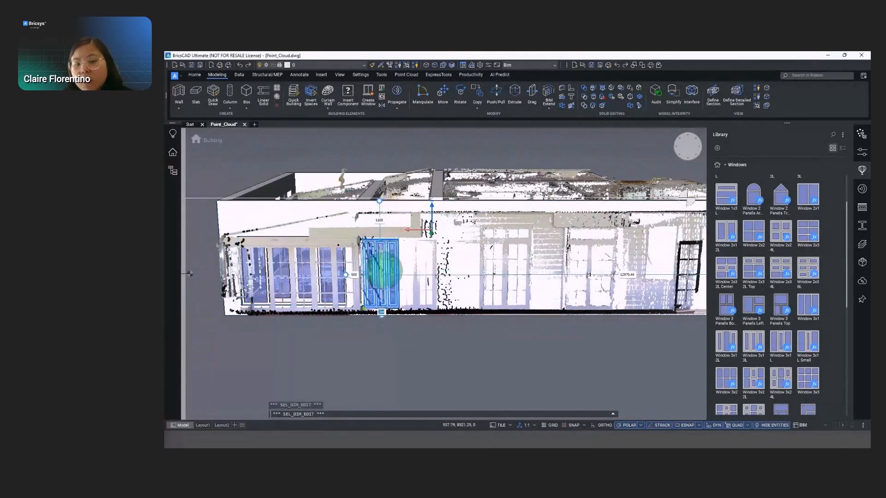
- Insert a second copy of the 3x1 3L window directly beside the first one
left_click(401, 302)
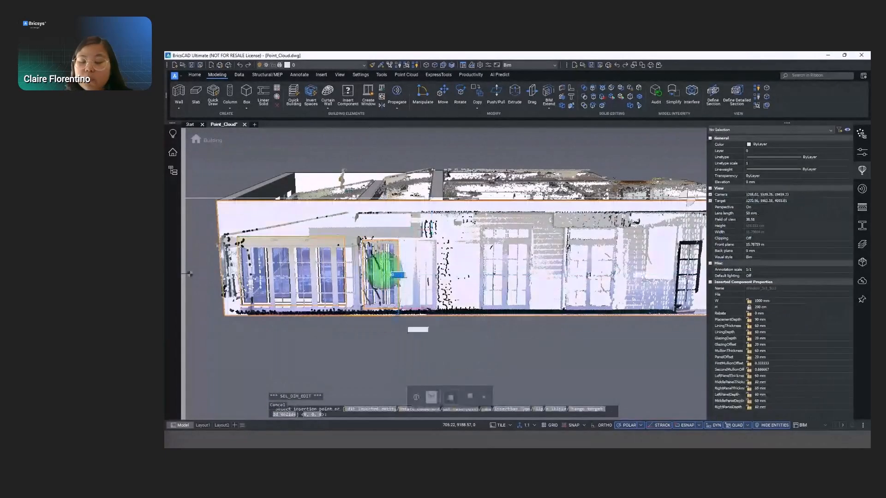
left_click(401, 308)
middle_click_drag(432, 290, 336, 297)
middle_click_drag(401, 303, 457, 303, "shift")
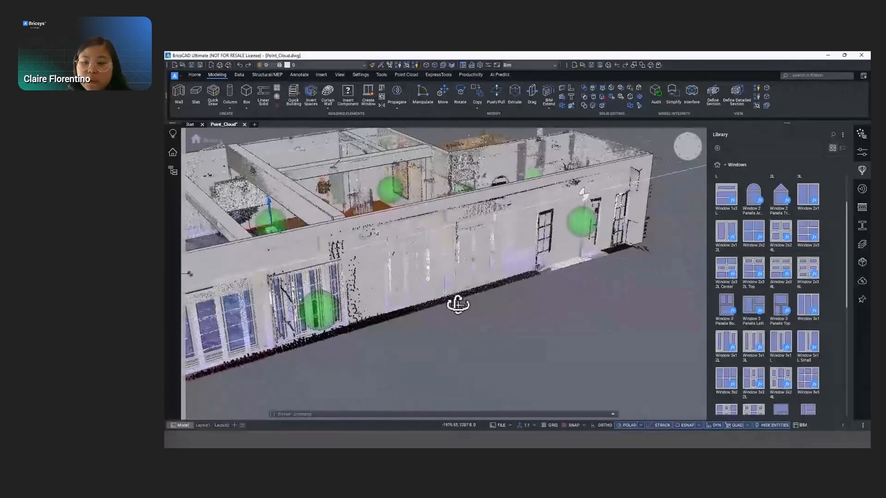
- Insert a Door Double DoubleSwing FrenchDoors from the library's Doors category at the next scanned opening in the long wall
left_click(717, 165)
left_click(738, 226)
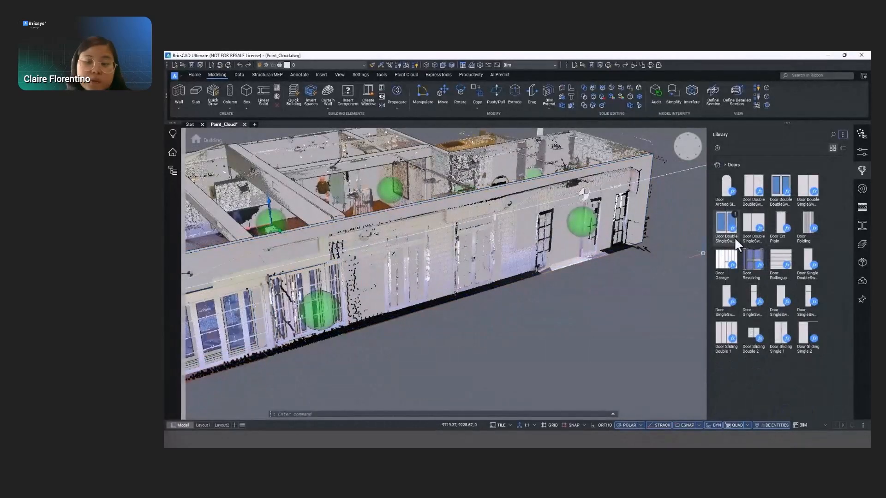
left_click(781, 189)
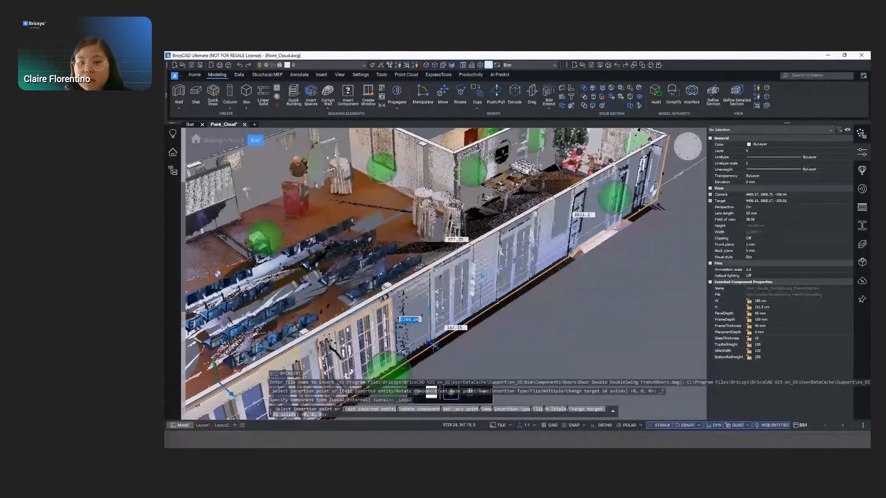
left_click(434, 345)
key("Escape")
key("Escape")
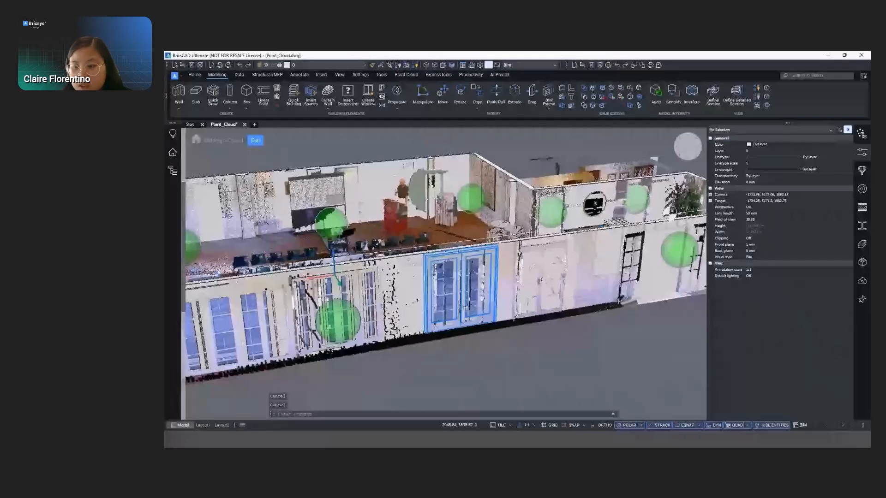
- Insert another copy of the double-swing French doors at the following scanned opening in the same wall
left_click_drag(465, 308, 512, 312)
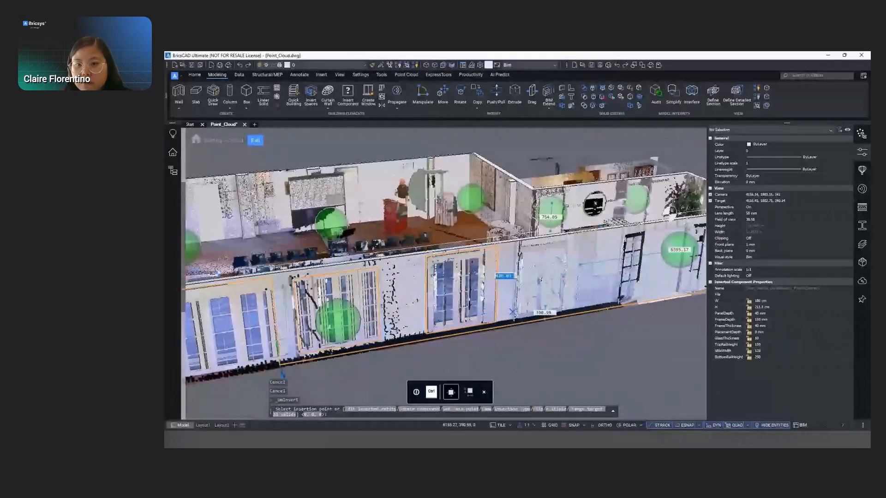
left_click(512, 312)
middle_click_drag(611, 303, 561, 277, "shift")
middle_click_drag(574, 217, 429, 211)
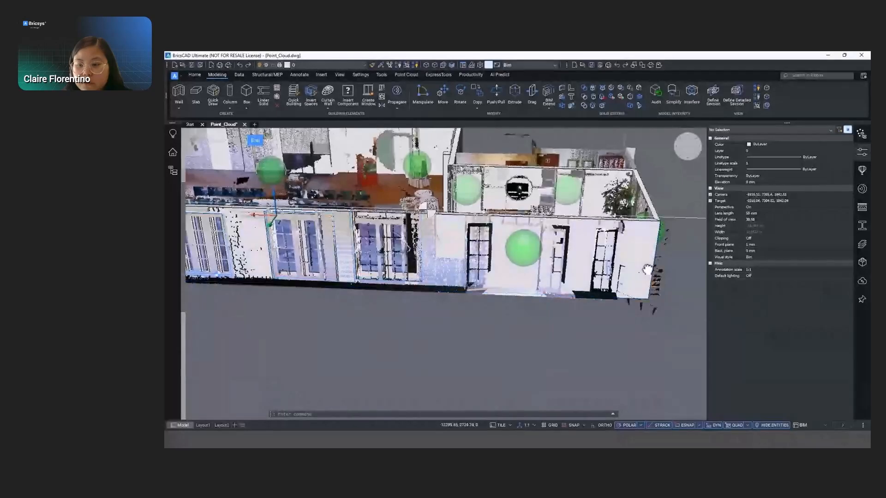
- Insert the library's double single-swing French doors, 200 cm wide, at the wall's far-end scanned entrance
left_click(862, 170)
left_click(772, 201)
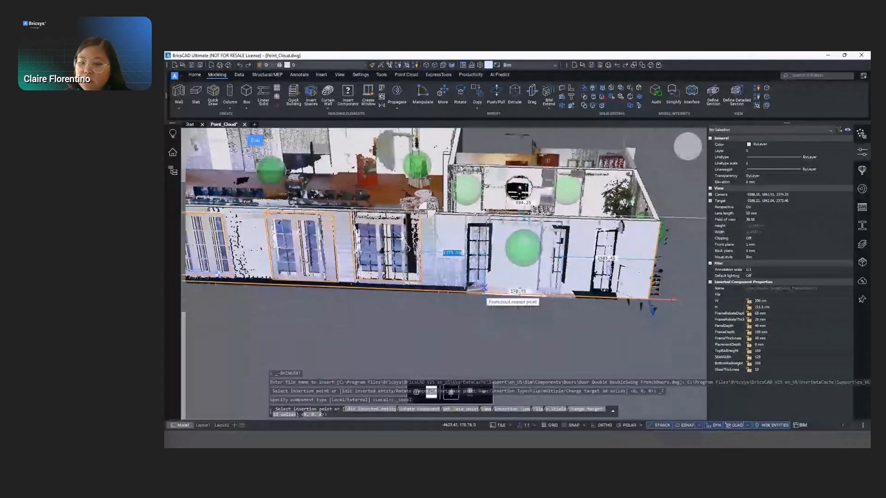
left_click(483, 288)
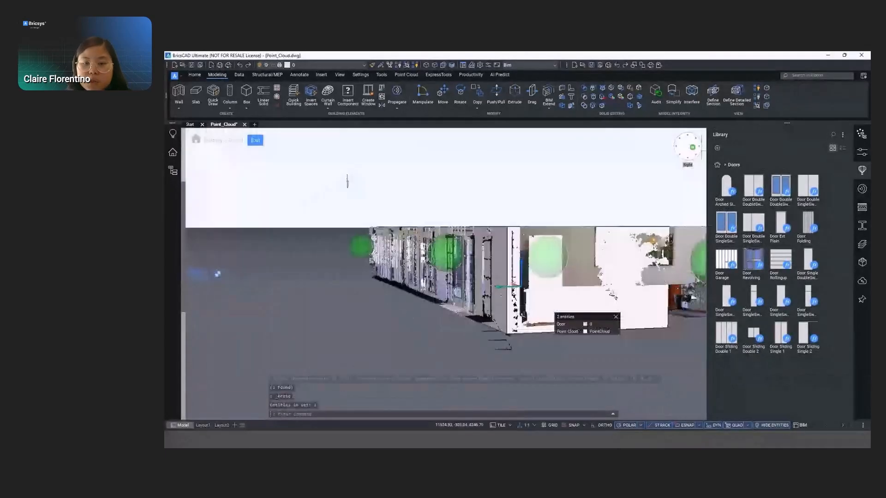
- Insert a single-swing door from the library in the short end wall, working in the top view
left_click(690, 147)
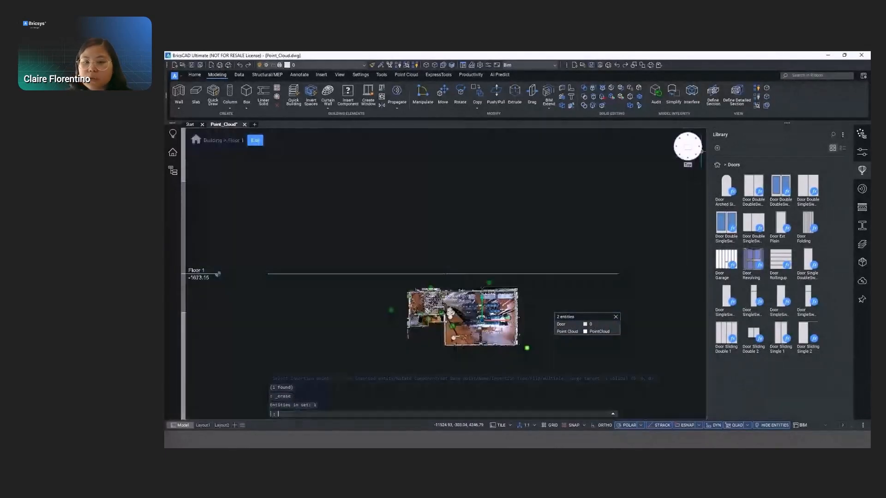
scroll(526, 353, "up", 5)
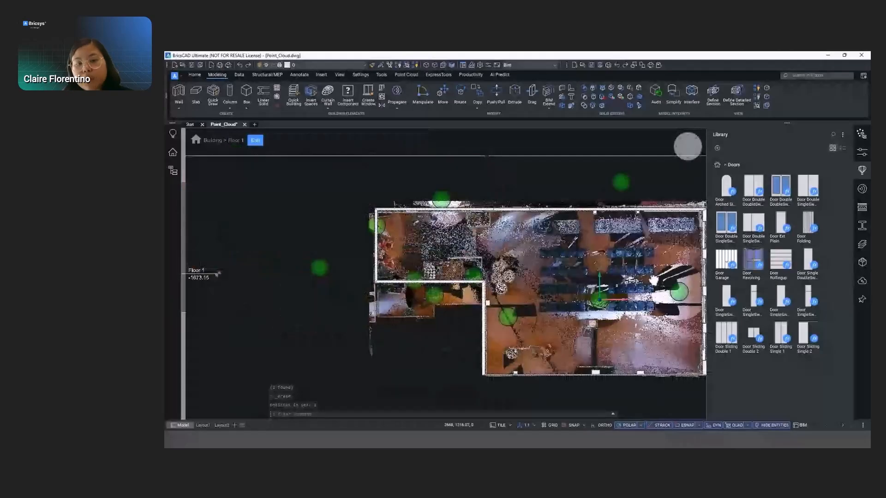
scroll(382, 253, "up", 6)
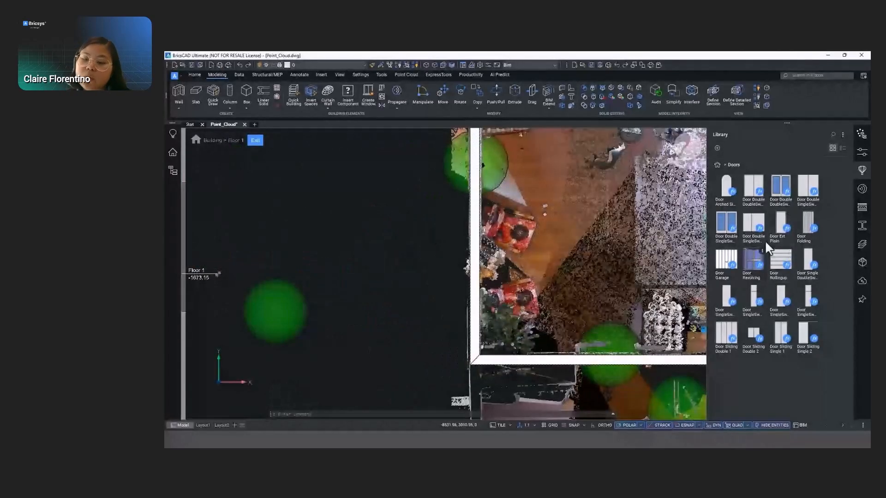
left_click(716, 296)
middle_click_drag(485, 180, 480, 316)
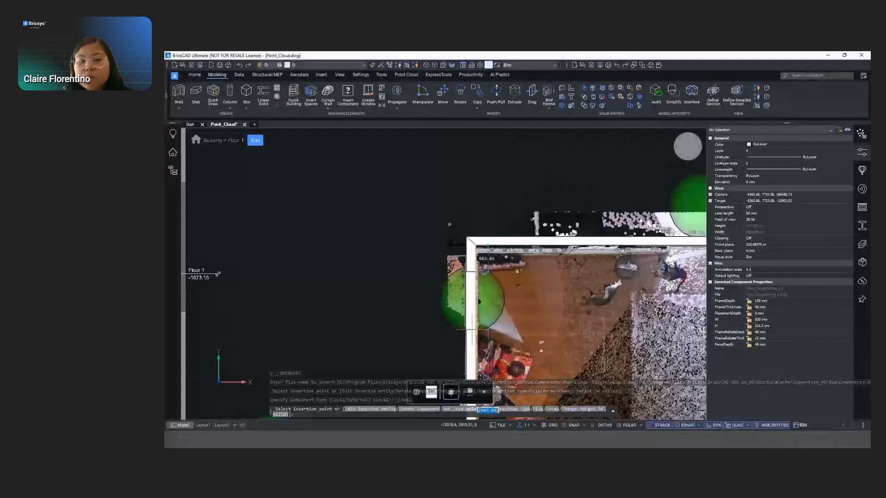
left_click(472, 330)
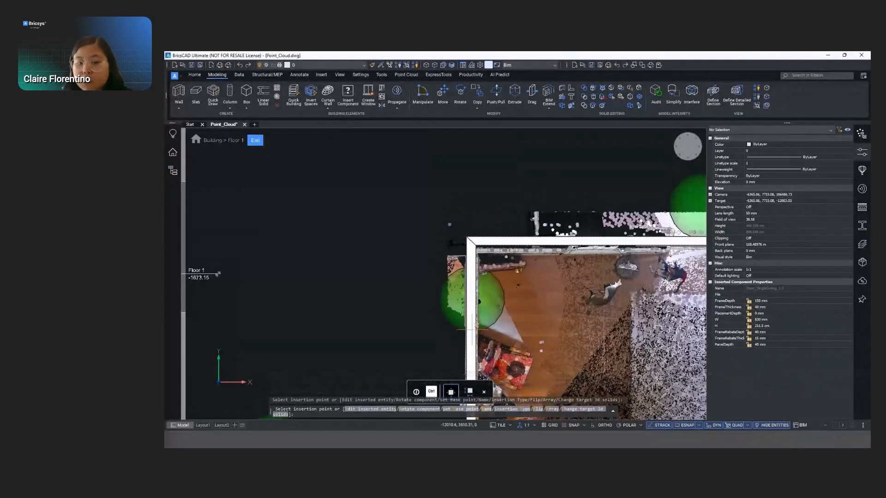
key("Escape")
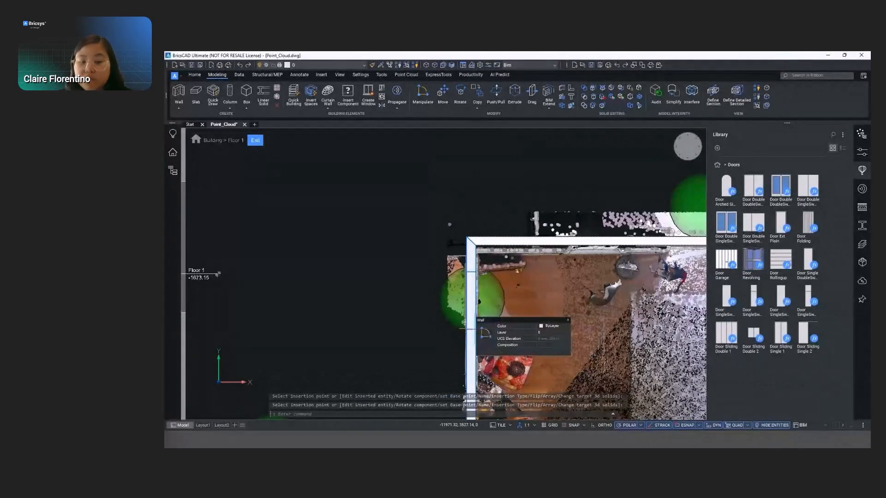
- Exit the Floor 1 story view and return to a 3D view of the building
scroll(543, 314, "down", 2)
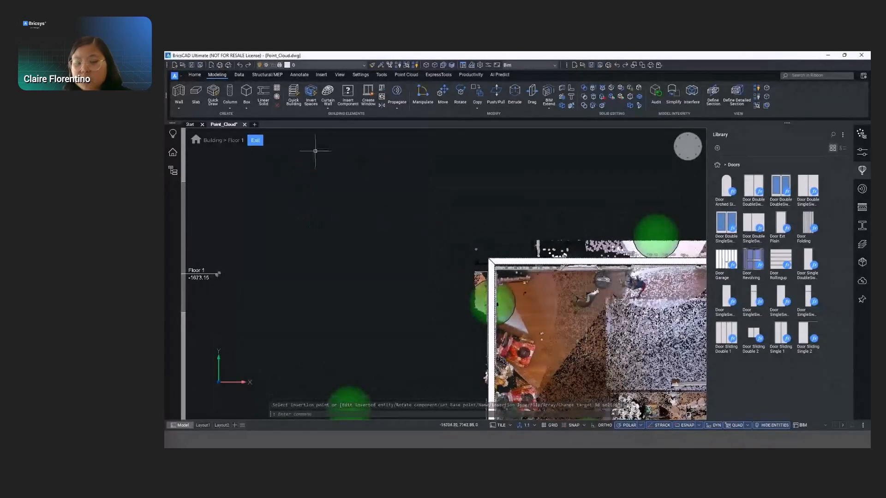
left_click(255, 141)
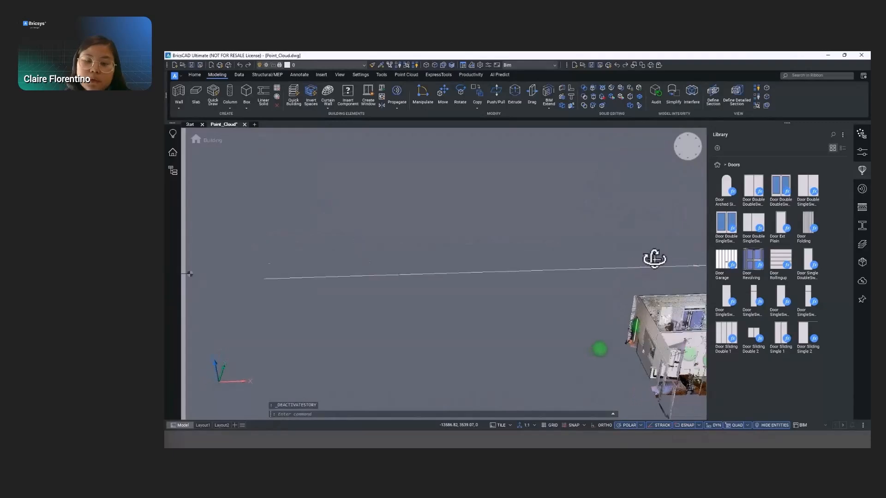
middle_click_drag(682, 281, 672, 282, "shift")
middle_click_drag(542, 307, 439, 318)
middle_click_drag(519, 260, 217, 240, "shift")
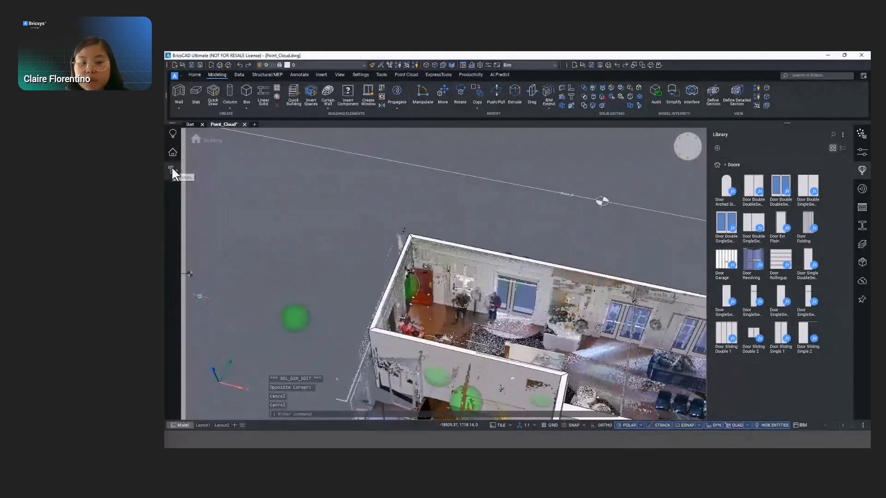
- Show the structure tree and hide the point cloud so the modelled doors and windows can be inspected
left_click(172, 170)
right_click(227, 164)
left_click(237, 180)
middle_click_drag(611, 364, 449, 289)
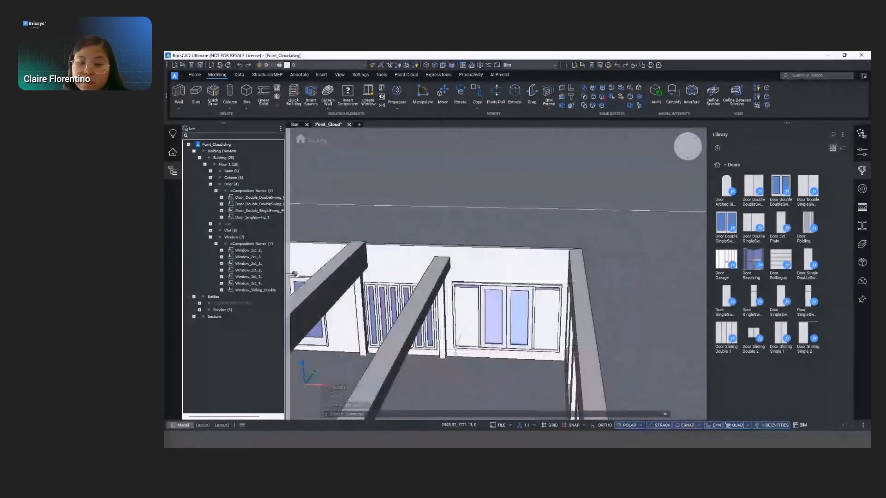
scroll(514, 347, "up", 3)
scroll(514, 347, "down", 4)
middle_click_drag(500, 338, 552, 362, "shift")
scroll(375, 339, "up", 4)
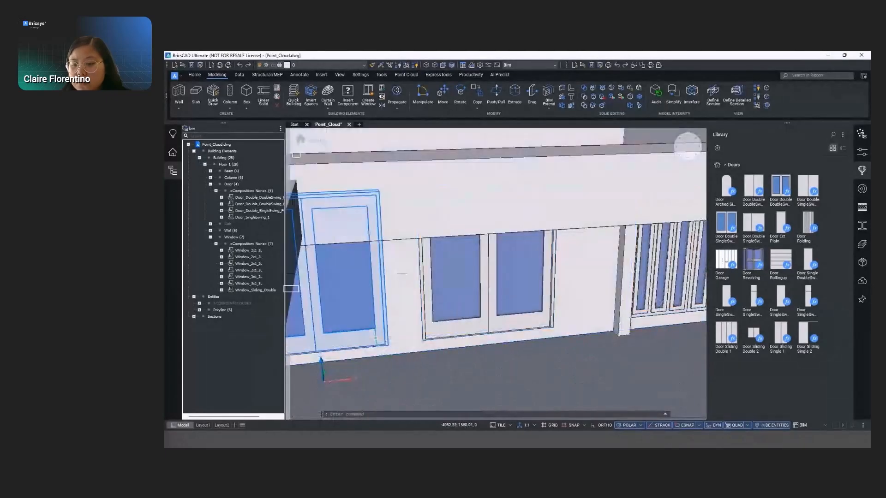
- Select the double French doors in the long wall and lower them to the wall's base
key("Escape")
key("Escape")
left_click(488, 340)
scroll(488, 342, "down", 3)
middle_click_drag(590, 333, 560, 340, "shift")
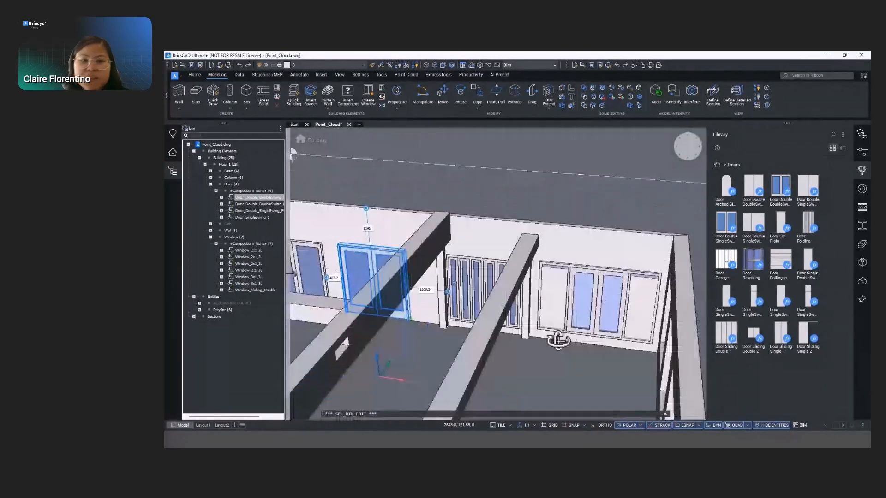
- Set the sliding window's distance above the wall's base to 0
left_click(581, 342)
scroll(587, 347, "up", 5)
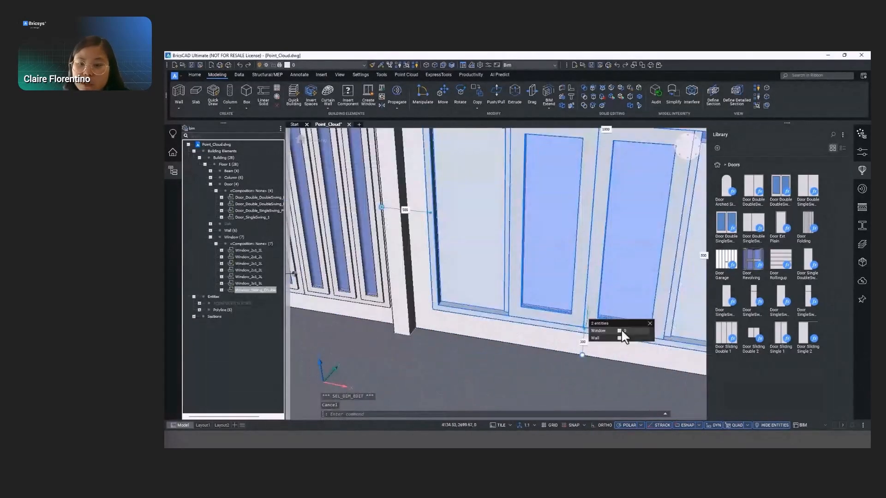
type("0")
key("Return")
left_click(392, 304)
key("Escape")
left_click(392, 304)
middle_click_drag(395, 301, 415, 300, "shift")
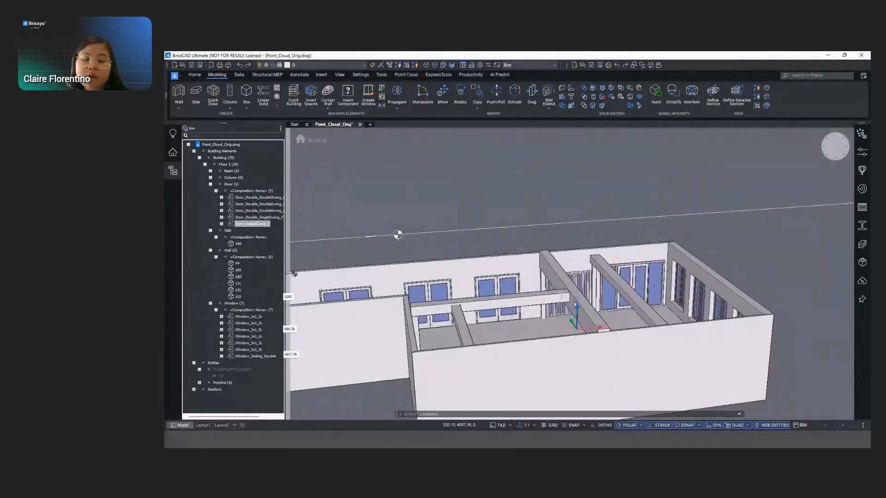
- Delete the single-swing door from the building's short end wall
middle_click_drag(711, 302, 704, 320, "shift")
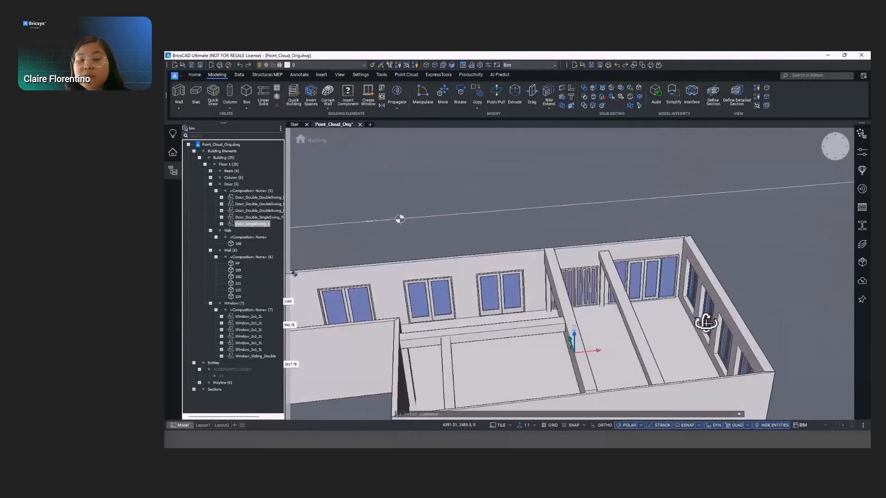
middle_click_drag(382, 342, 572, 261)
middle_click_drag(480, 302, 651, 275, "shift")
left_click(444, 259)
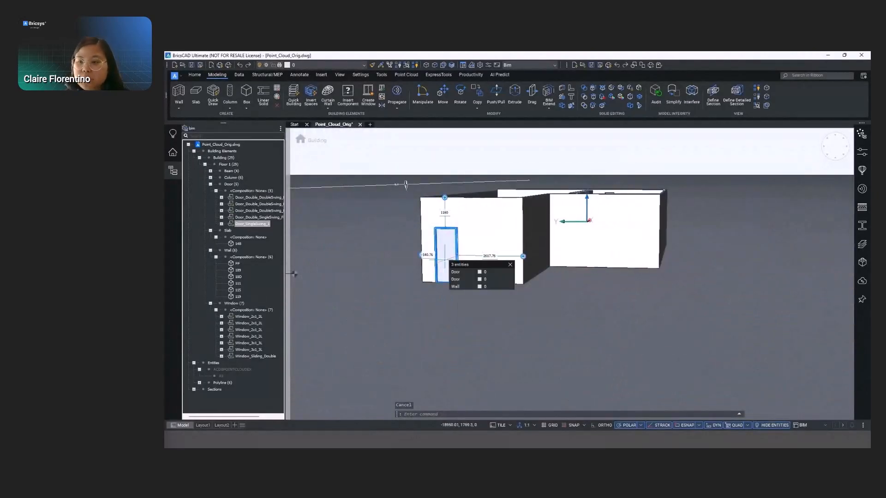
left_click(466, 272)
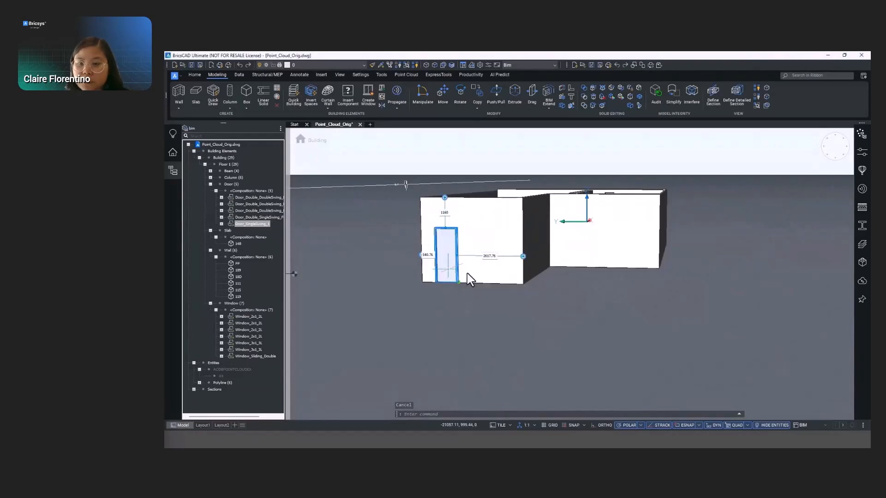
key("Delete")
- Insert the Door SingleSwing 1 library door into the short end wall, near its corner with the long windowed wall
middle_click_drag(461, 214, 440, 239, "shift")
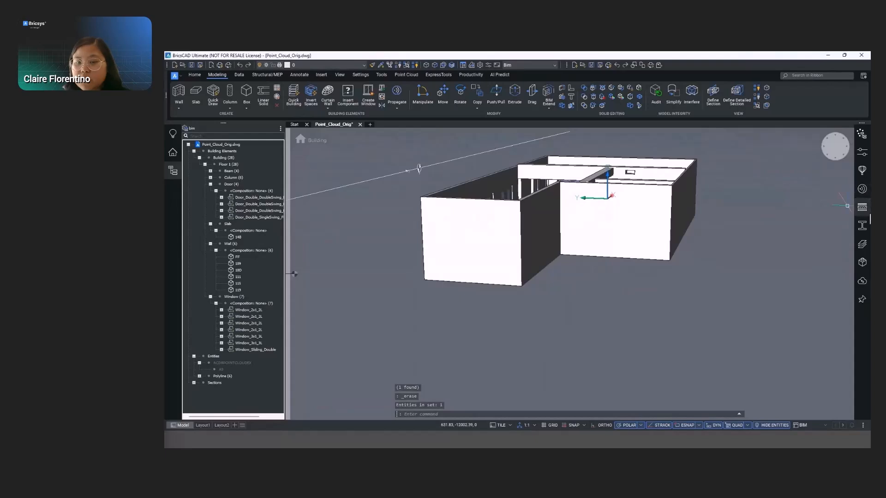
left_click(862, 170)
left_click(717, 165)
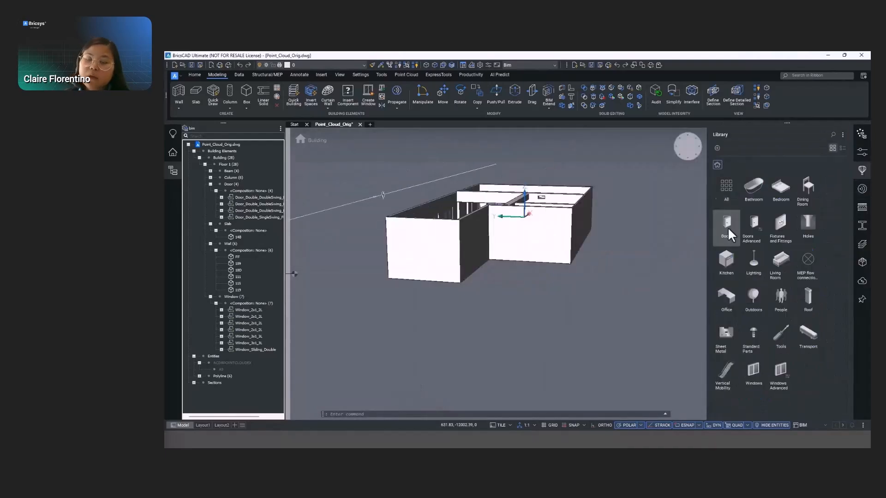
left_click(727, 227)
left_click(721, 295)
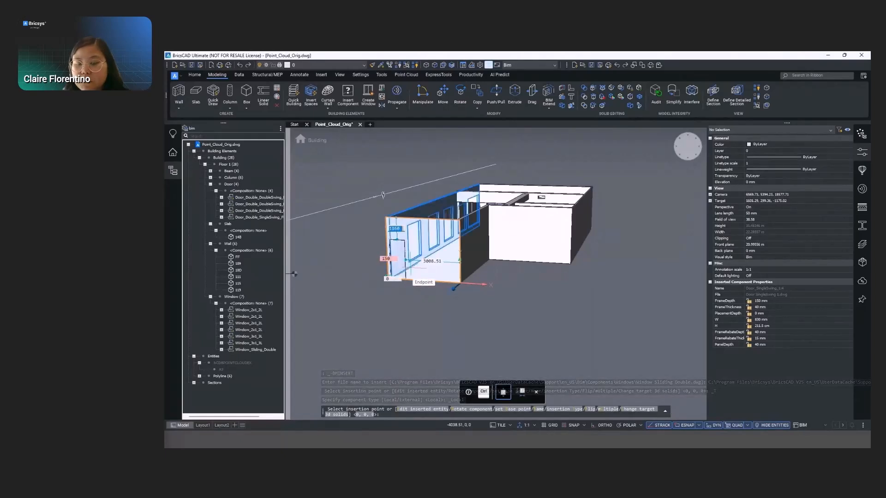
left_click(411, 267)
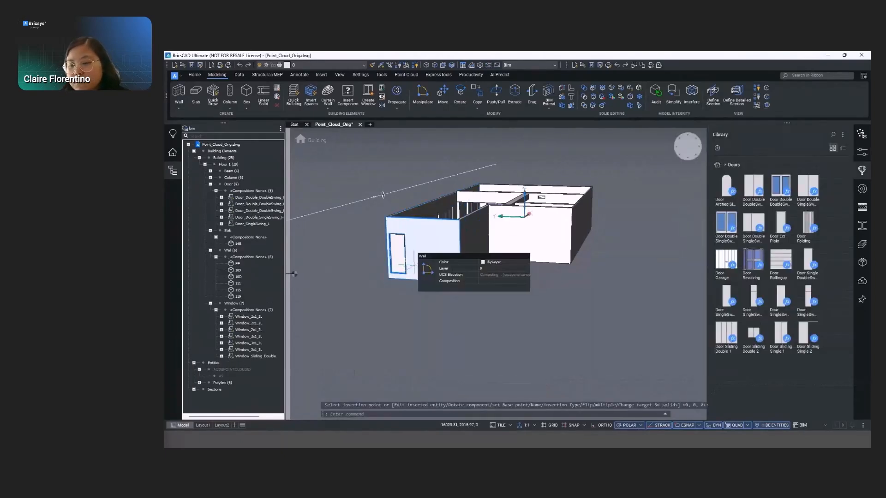
middle_click_drag(410, 262, 339, 277, "shift")
middle_click_drag(339, 190, 382, 207, "shift")
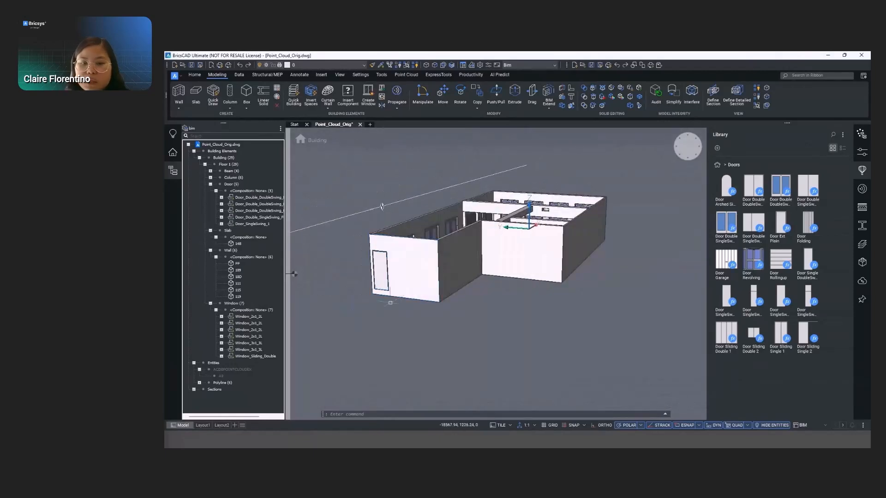
- Show the hidden point cloud together with the model and open the Floor 1 story in top view
left_click(861, 171)
middle_click_drag(680, 226, 549, 259, "shift")
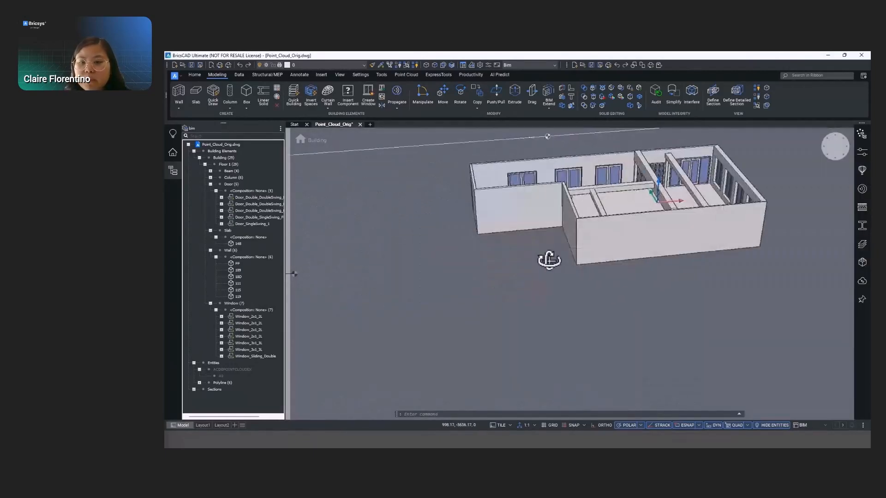
left_click(194, 151)
right_click(246, 174)
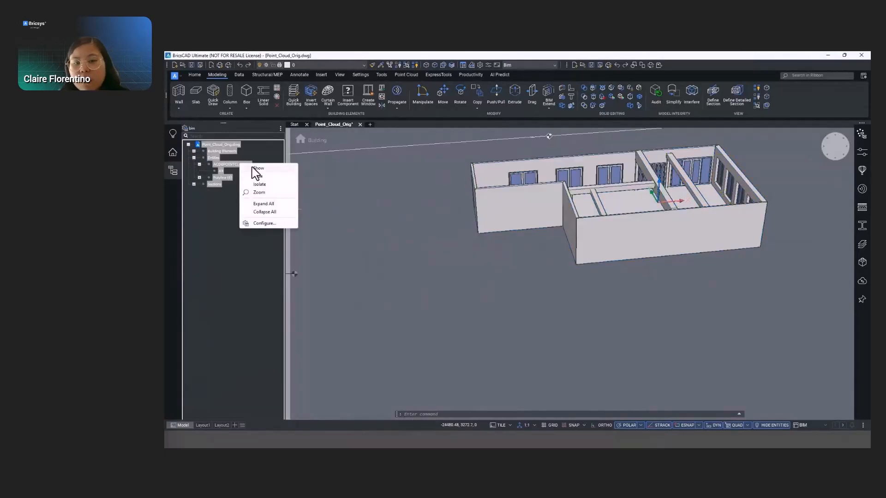
left_click(253, 168)
middle_click_drag(501, 199, 441, 231)
middle_click_drag(599, 283, 574, 233, "shift")
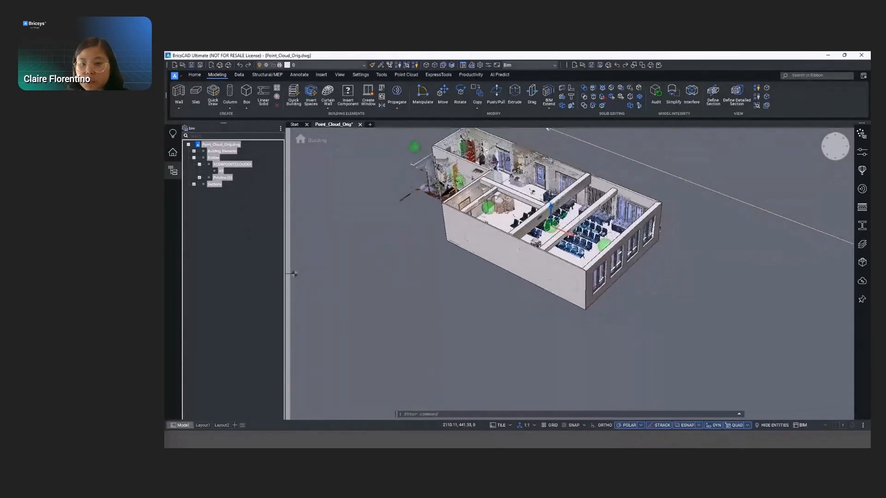
middle_click_drag(519, 249, 543, 265)
double_click(298, 272)
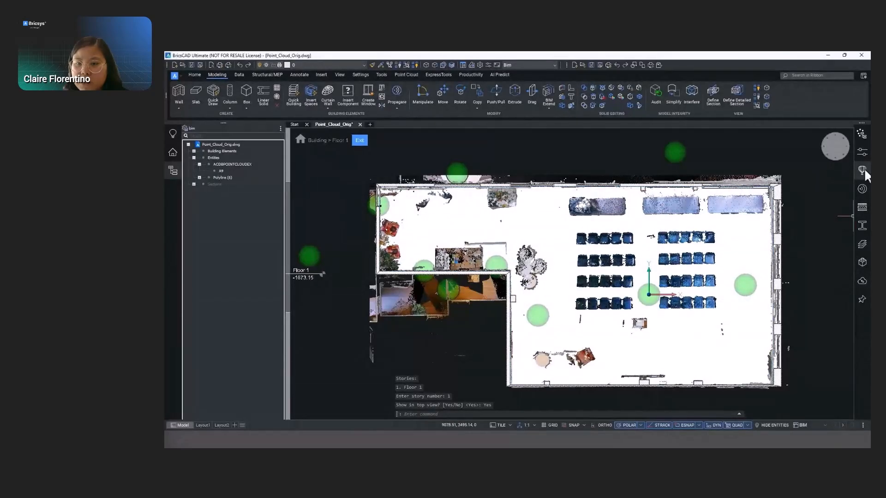
- Insert the Chair Designer component from the Dining Room library on the first scanned seat of the row nearest the tables
left_click(862, 170)
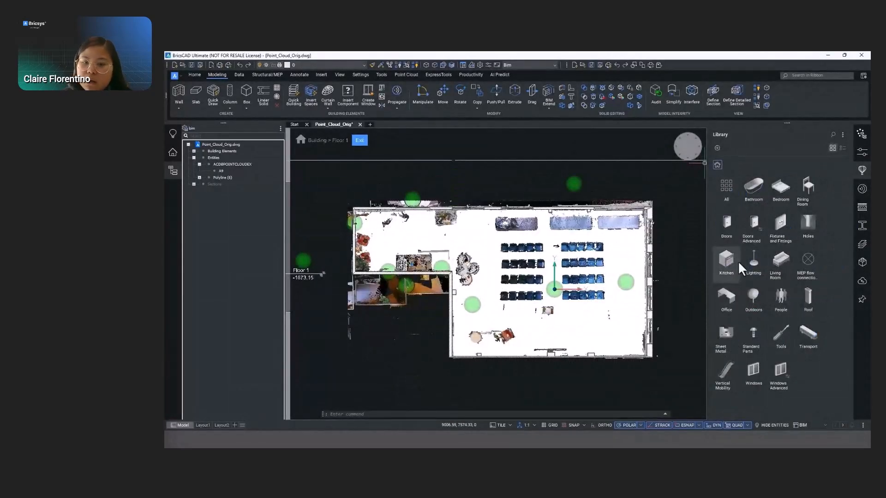
left_click(799, 194)
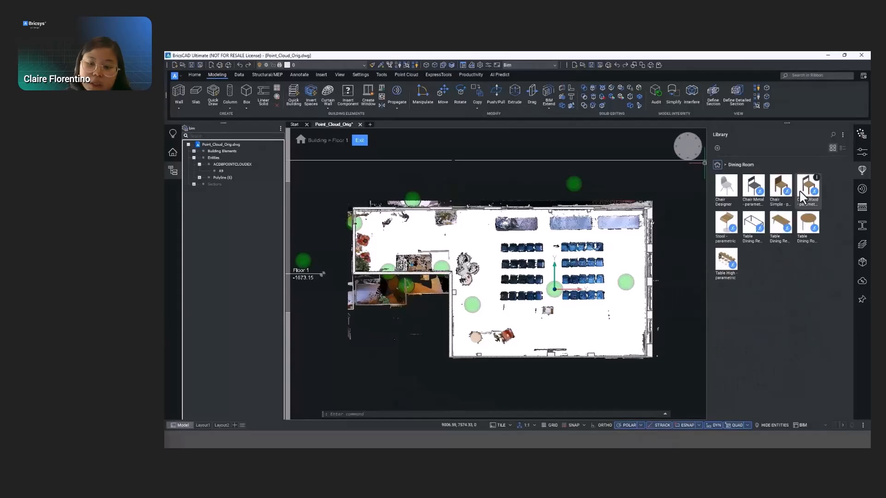
left_click(725, 187)
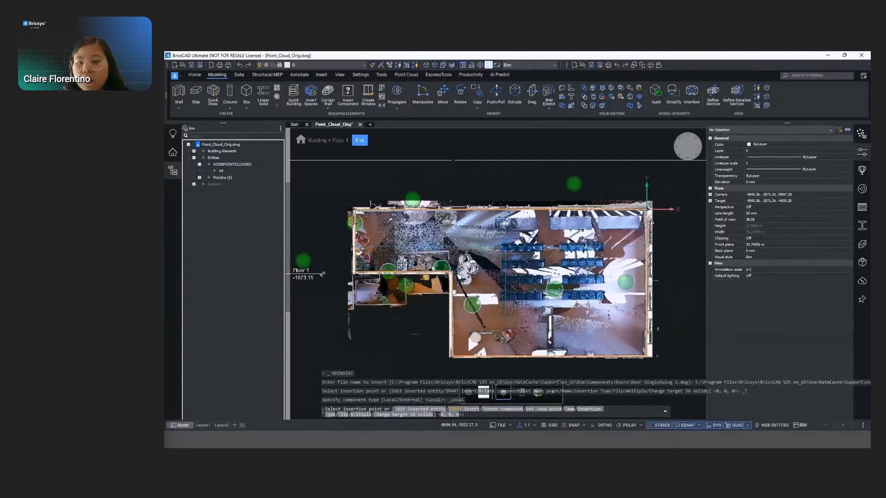
key("Escape")
scroll(507, 279, "up", 5)
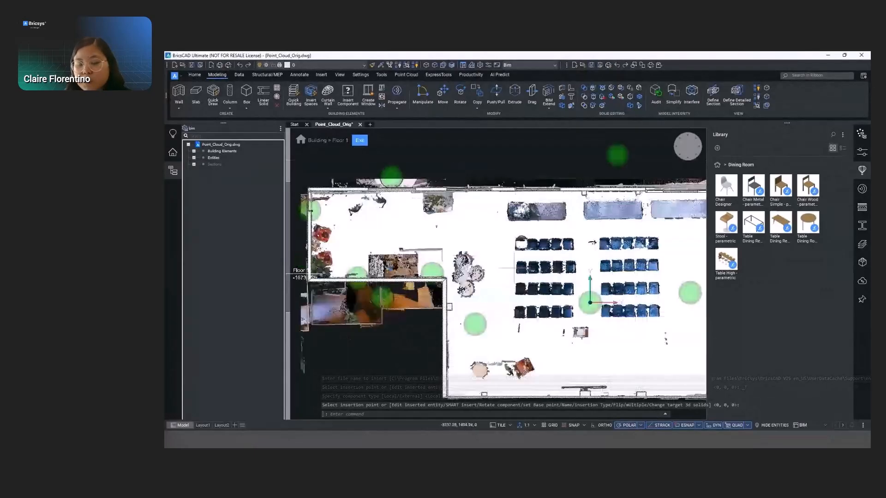
left_click(498, 196)
left_click(521, 213)
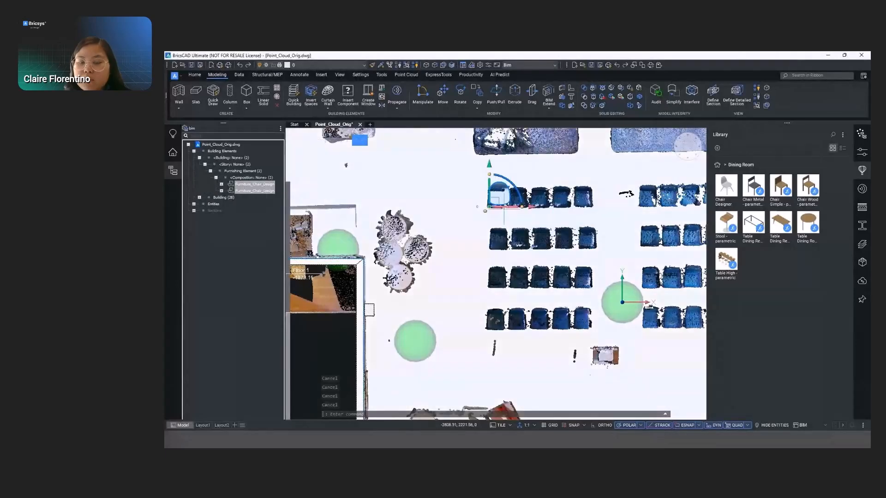
- Copy the chair along the first scanned row until all five seats of that block are covered
left_click(511, 207)
key("ctrl")
left_click(511, 206)
left_click(522, 207)
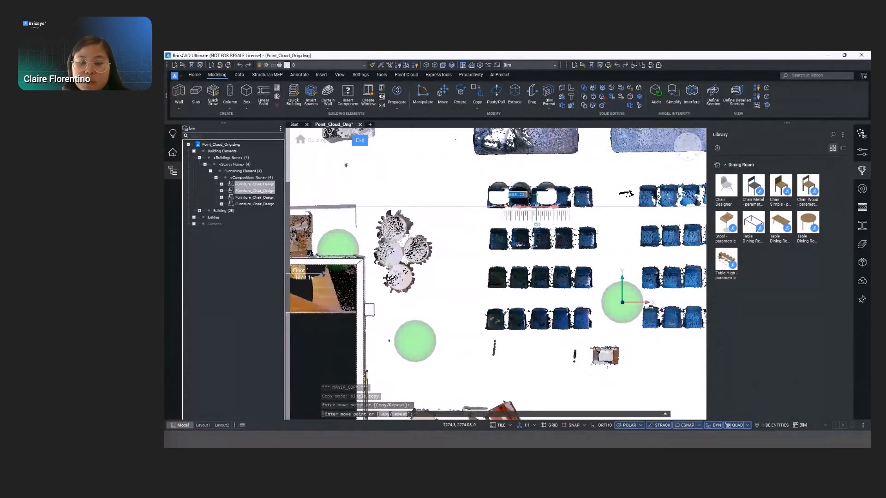
left_click(534, 207)
left_click(544, 195)
left_click(548, 195)
key("ctrl")
left_click(540, 195)
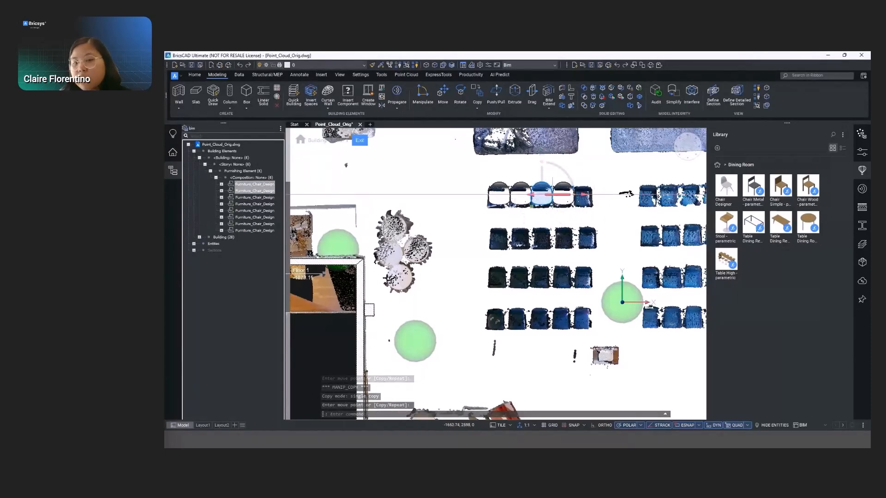
left_click(583, 194)
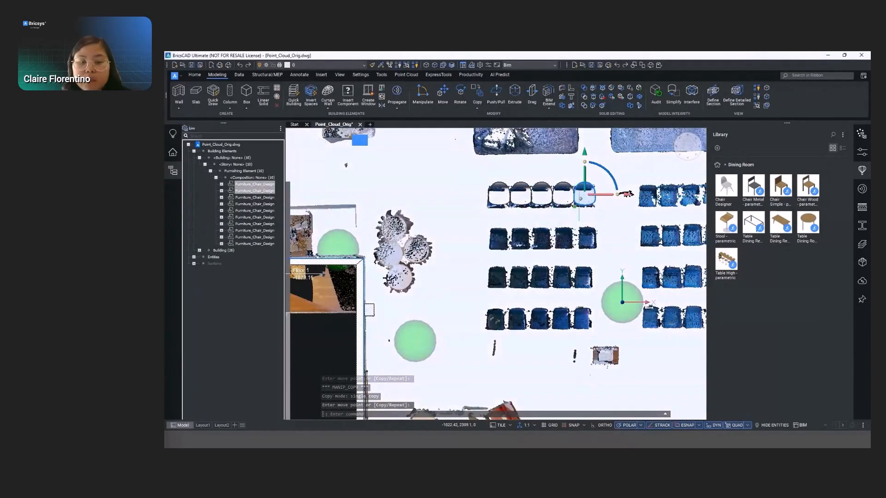
scroll(436, 164, "down", 3)
key("Escape")
- Hide the floor slab in the structure tree and collapse the building elements
scroll(517, 143, "up", 2)
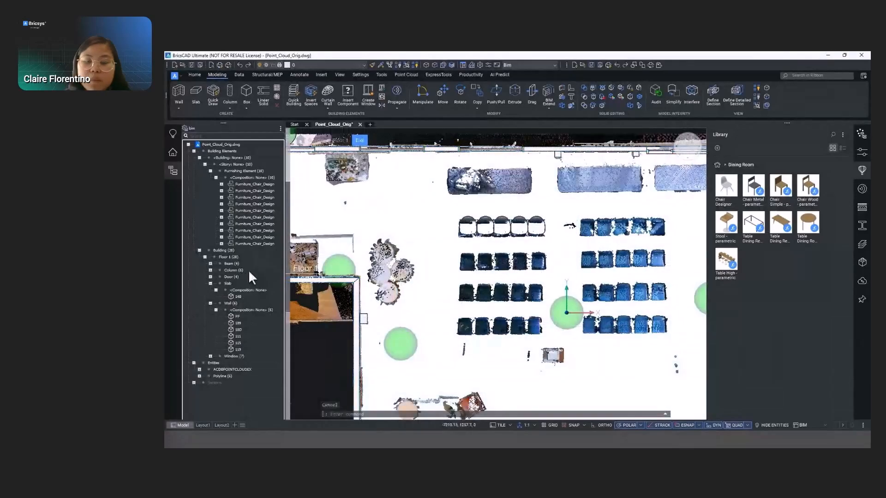
right_click(224, 283)
left_click(240, 298)
left_click(193, 151)
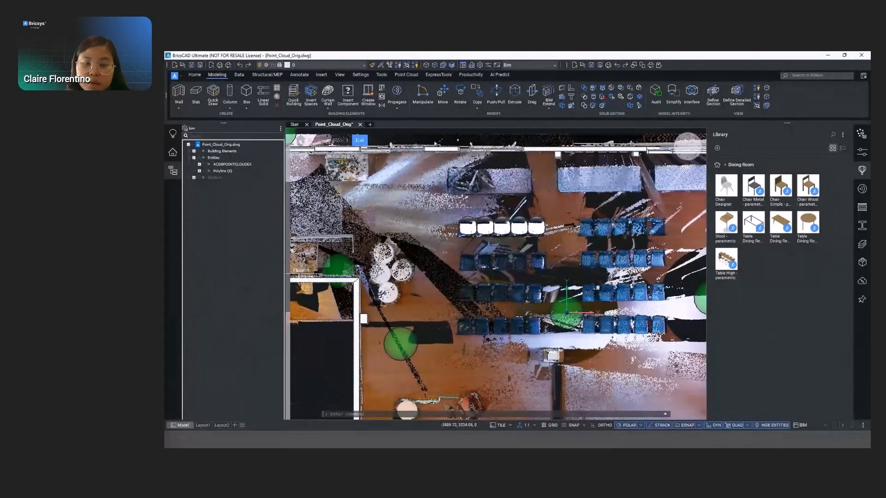
- Copy the five-chair row repeatedly at 1000 mm spacing onto the remaining scanned rows and delete the surplus row by the tables
left_click_drag(437, 213, 555, 243)
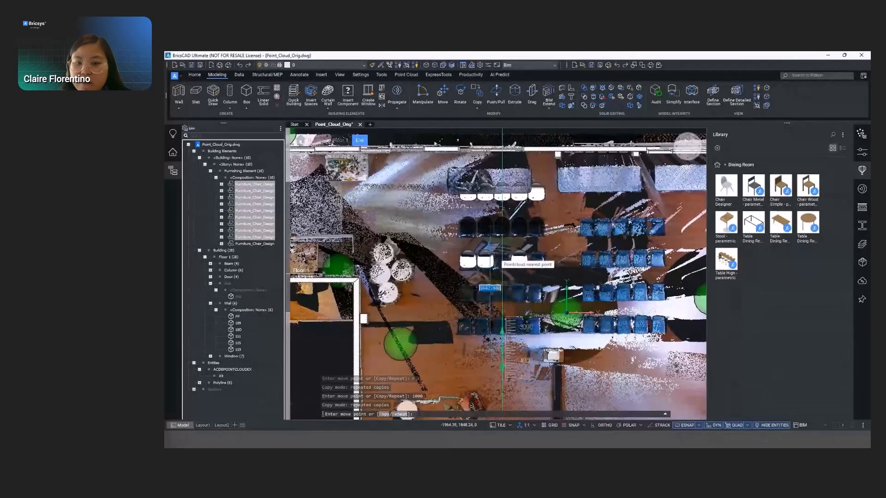
key("Return")
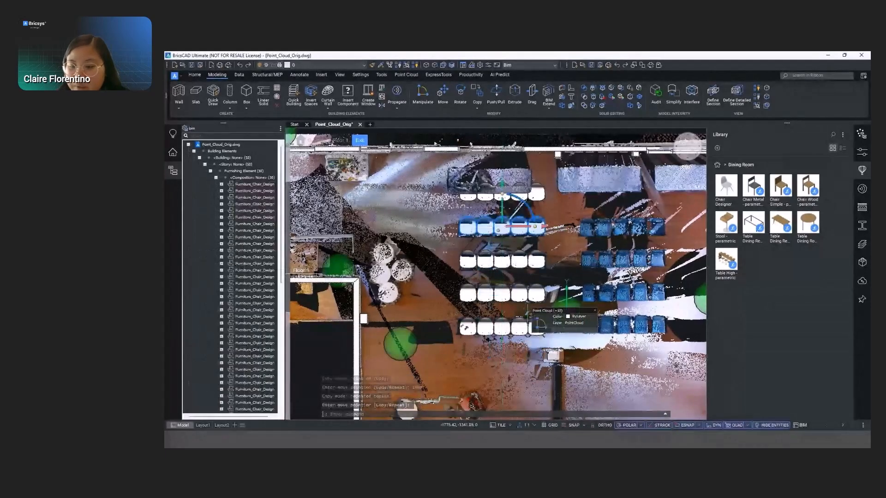
scroll(328, 280, "down", 1)
left_click(412, 171)
left_click(527, 222)
key("Delete")
- Mirror a copy of the four chair rows across the aisle onto the second scanned seating block
left_click(409, 216)
left_click(530, 325)
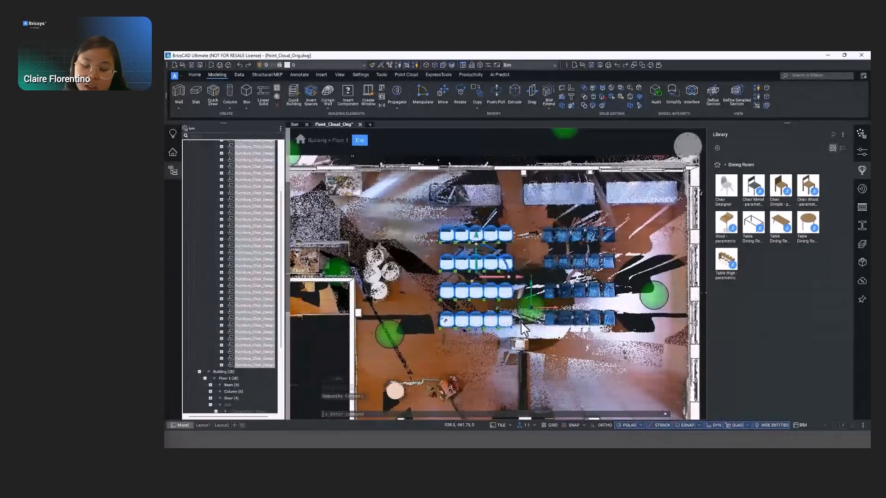
left_click(476, 285)
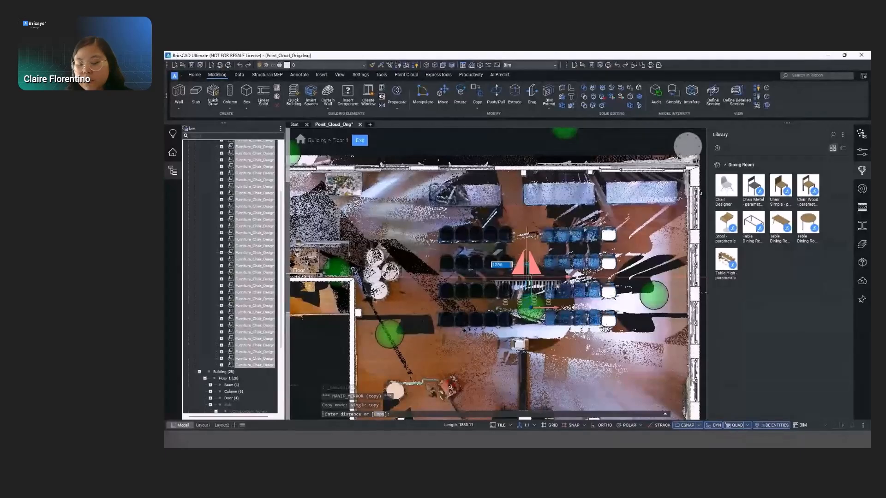
left_click(531, 229)
key("Escape")
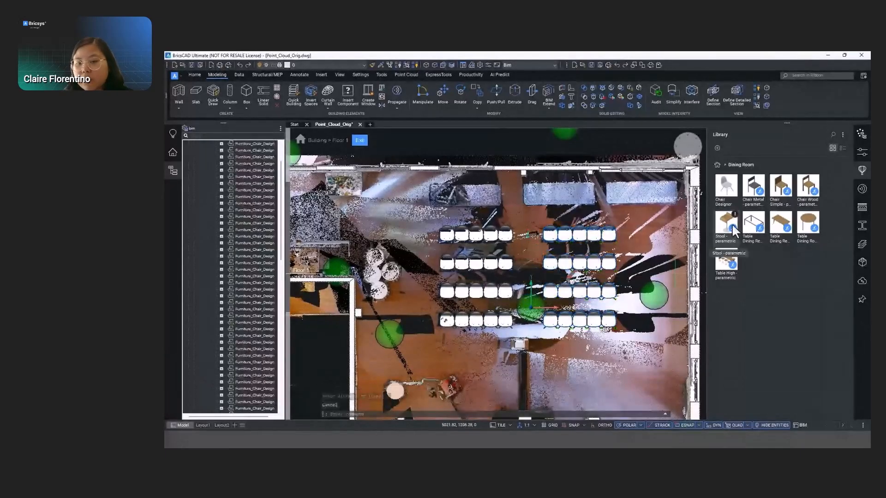
- Insert the parametric Office Desk from the Office library at the scanned table nearest the room corner and set its width to 2400 mm
left_click(718, 167)
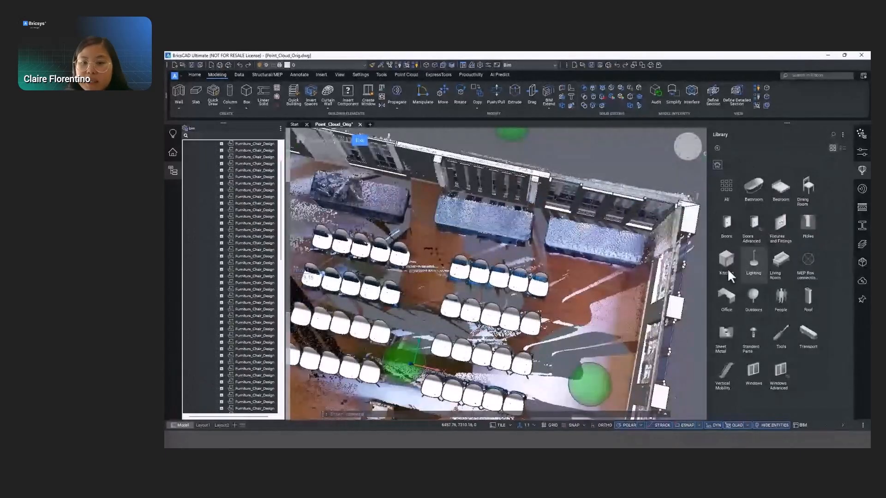
left_click(727, 288)
left_click(729, 225)
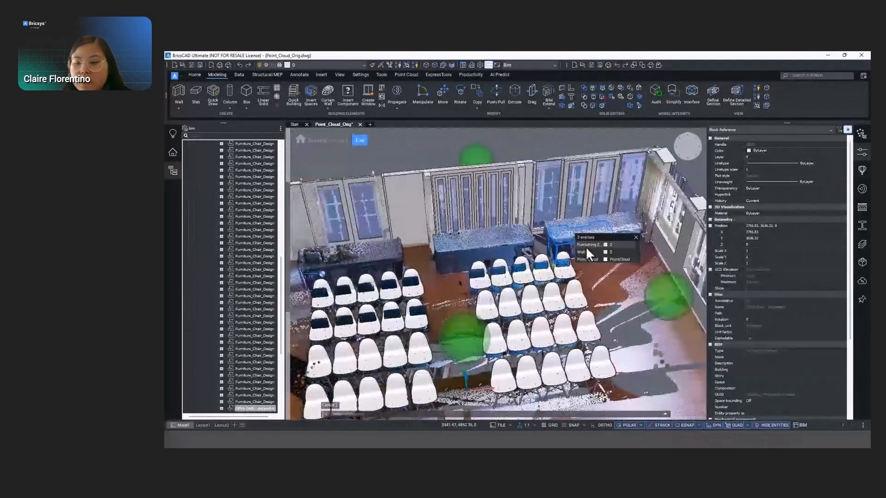
left_click(586, 245)
left_click(630, 272)
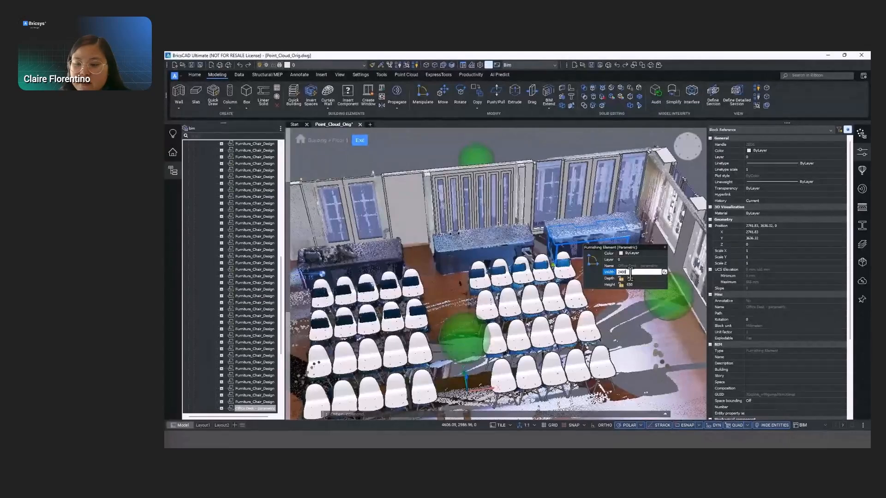
key("Return")
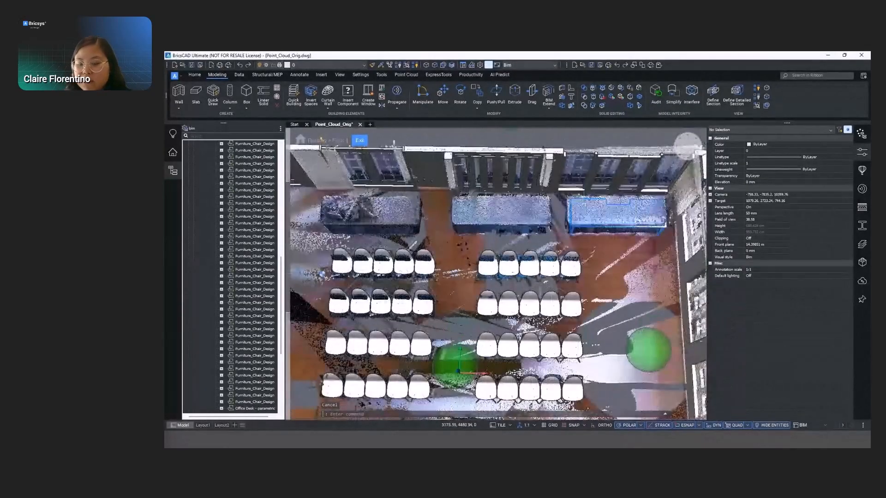
- Copy the office desk along the wall onto the other two scanned tables
left_click(593, 226)
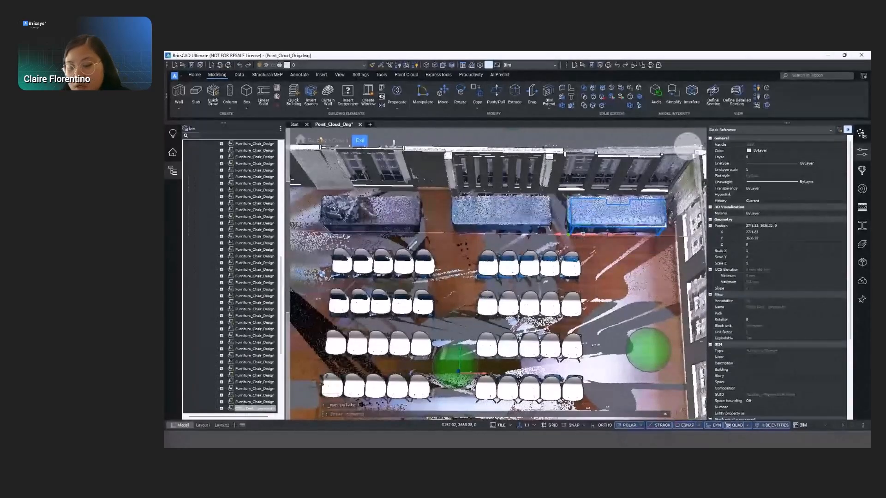
left_click(449, 229)
left_click(478, 233)
left_click(322, 221)
mouse_move(505, 249)
middle_mouse_down("shift")
mouse_move(488, 270)
mouse_move(497, 247)
middle_mouse_up("shift")
scroll(502, 245, "down", 3)
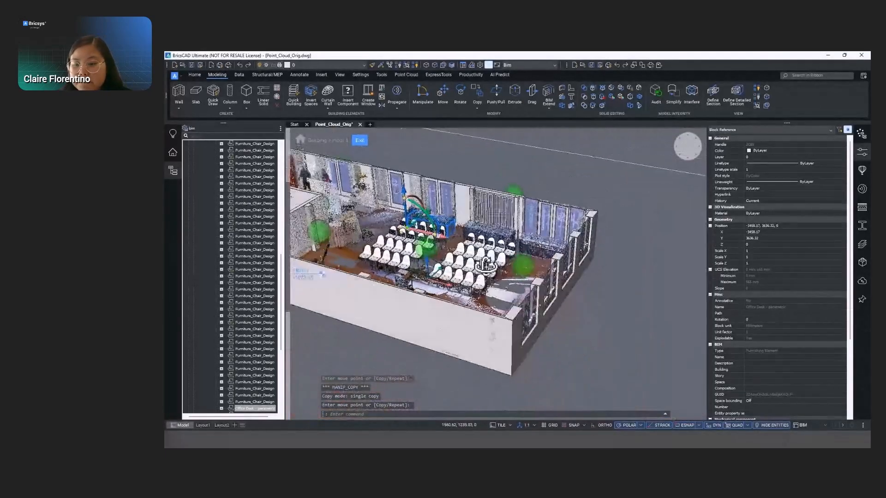
middle_click_drag(543, 352, 662, 393)
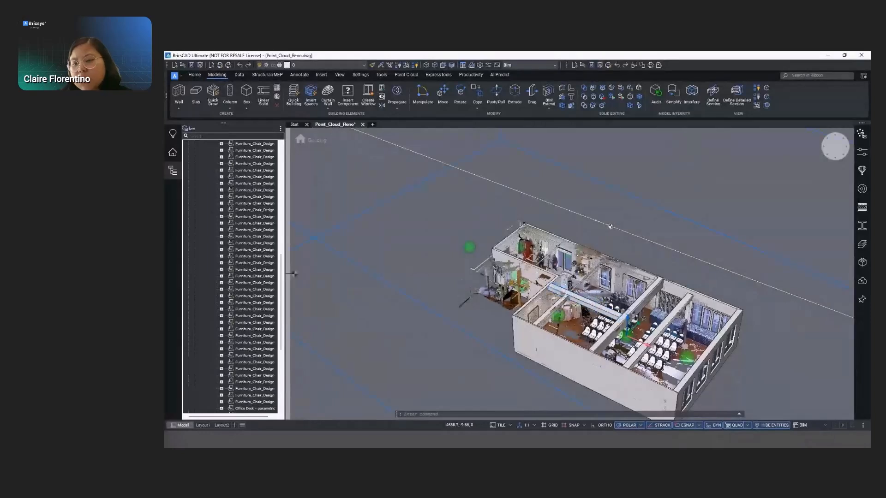
middle_click_drag(570, 311, 483, 285)
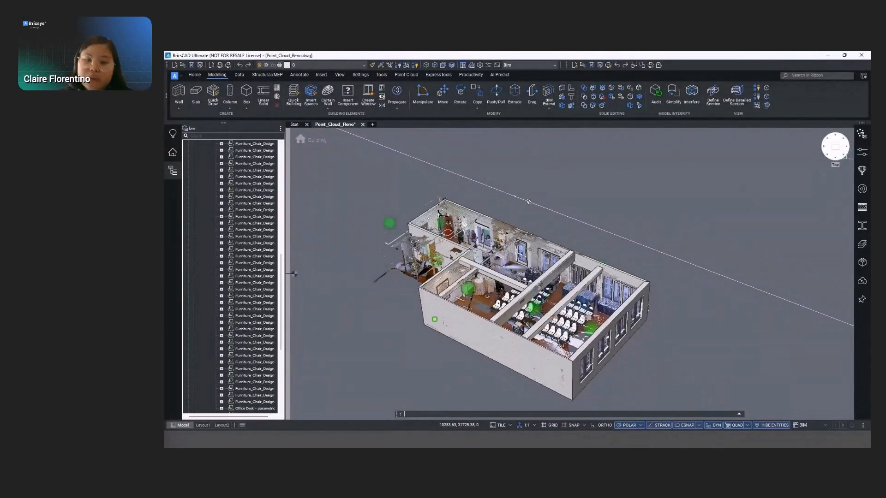
- Show Floor 1 in top view and L-connect the two interior walls meeting at the small room's inner corner
left_click(836, 147)
scroll(541, 310, "up", 5)
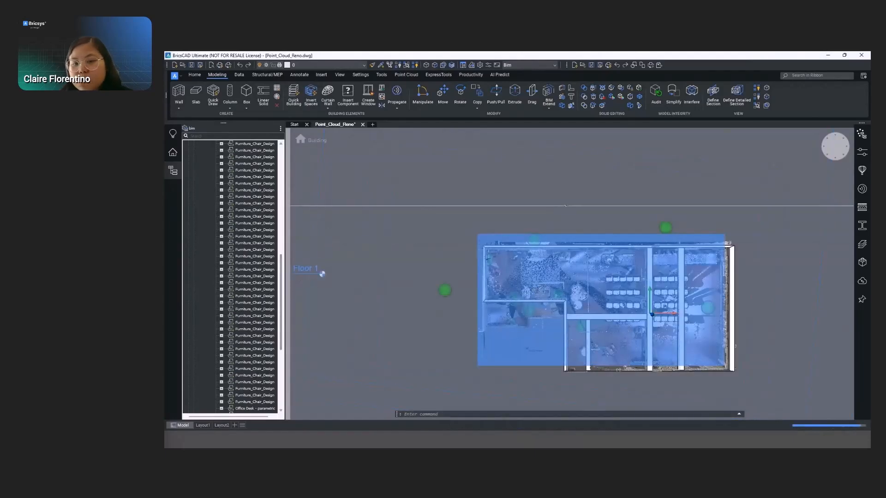
left_click(322, 274)
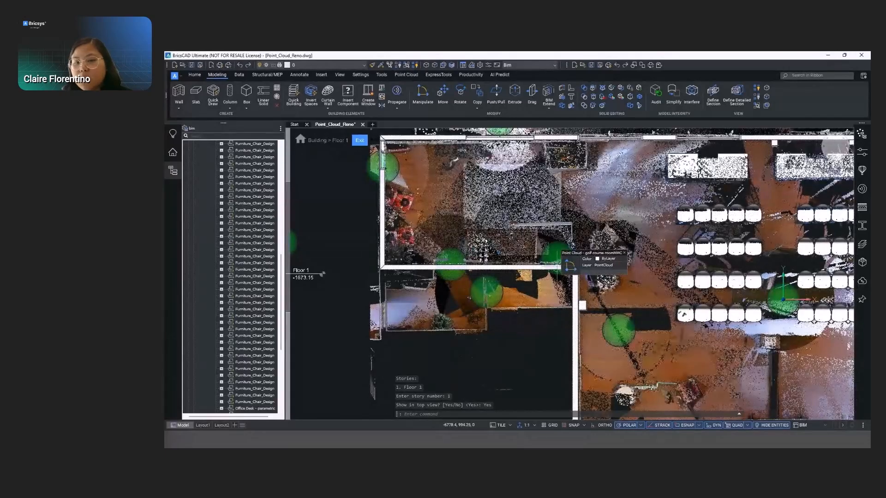
left_click(569, 268)
left_click(572, 279)
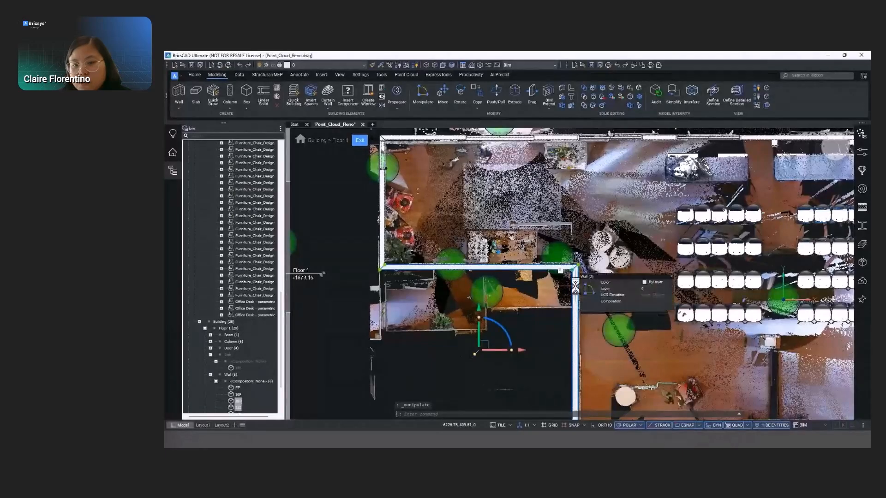
left_click(587, 290)
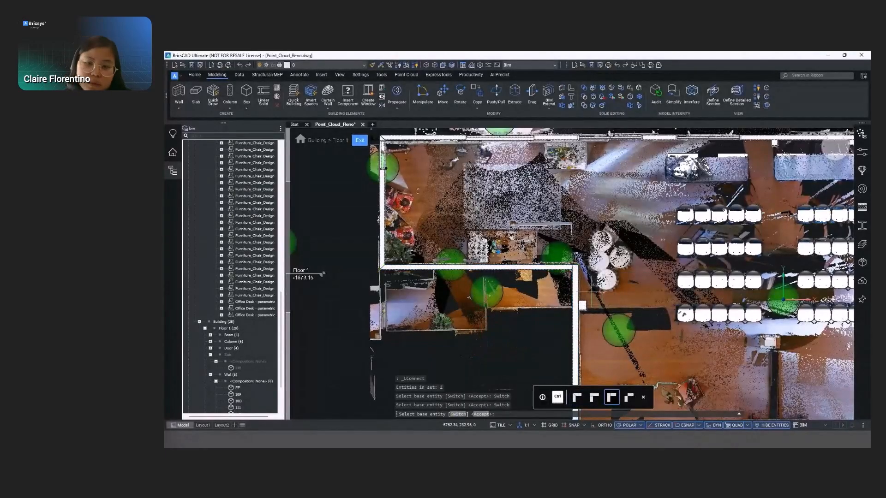
- Extend the interior wall from the corner to the exterior window wall, closing off the small room
middle_click_drag(593, 277, 589, 226, "shift")
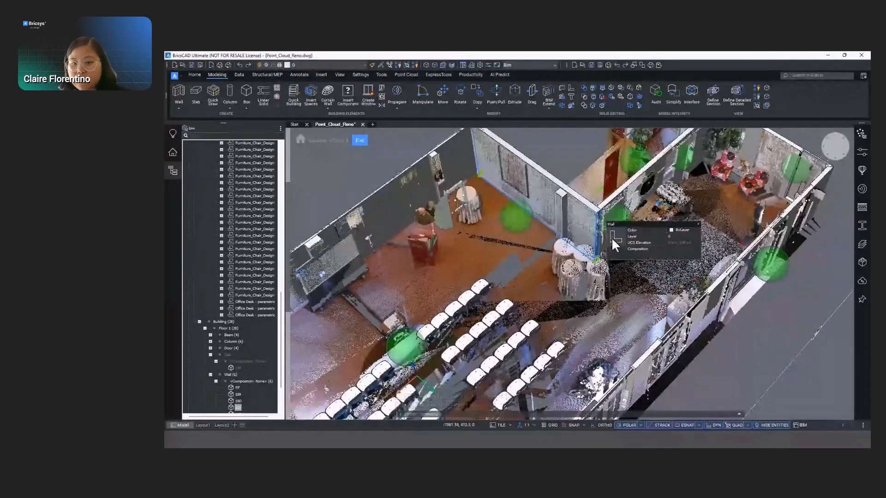
mouse_move(613, 253)
left_click(670, 323)
middle_click_drag(670, 323, 653, 282, "shift")
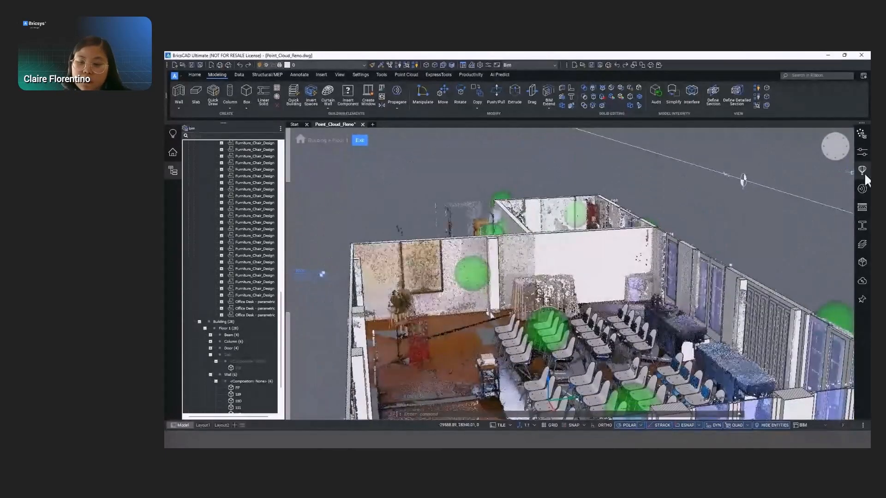
- Insert the Door Folding component from the Doors library into the new partition wall with a width of 1800 mm
left_click(862, 170)
left_click(733, 232)
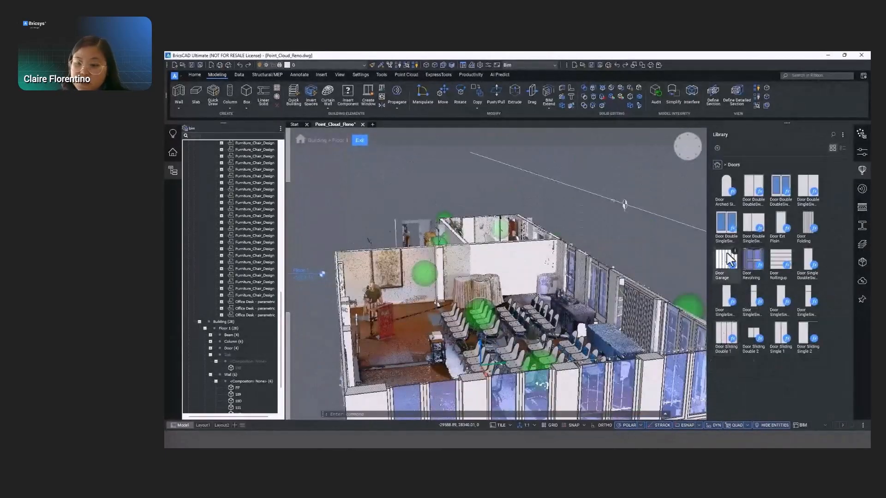
left_click(806, 223)
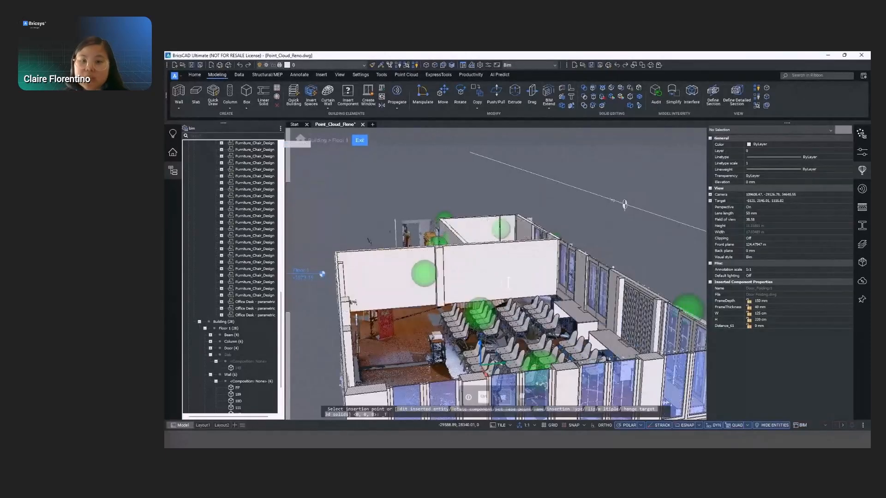
left_click(594, 346)
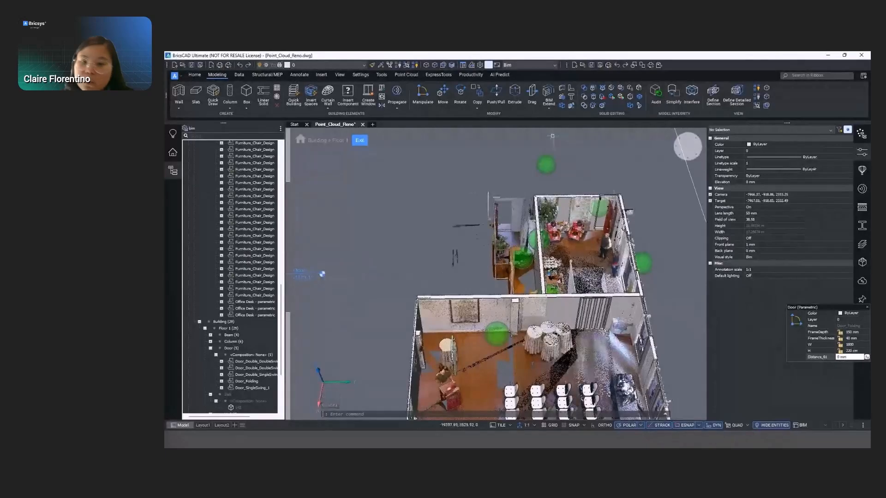
- Hide the point cloud so only the modelled building elements and furniture are displayed
left_click(200, 322)
right_click(226, 386)
left_click(254, 333)
- Lower the folding door in the partition wall to floor level at Z 0
middle_click_drag(576, 276, 593, 323, "shift")
left_click(592, 339)
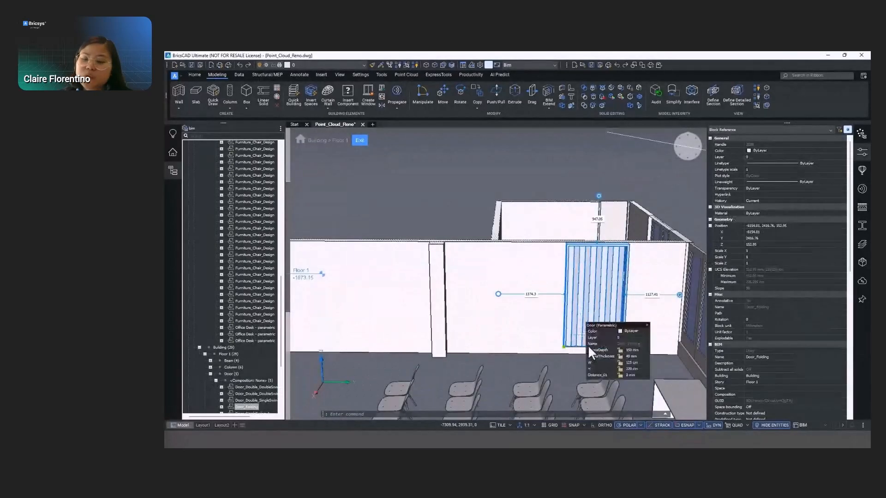
key("Return")
middle_click_drag(597, 347, 646, 304, "shift")
- Insert the parametric Table Dining Rectangular from the Dining Room library, rotated 90 degrees, inside the small room in top view
left_click(688, 145)
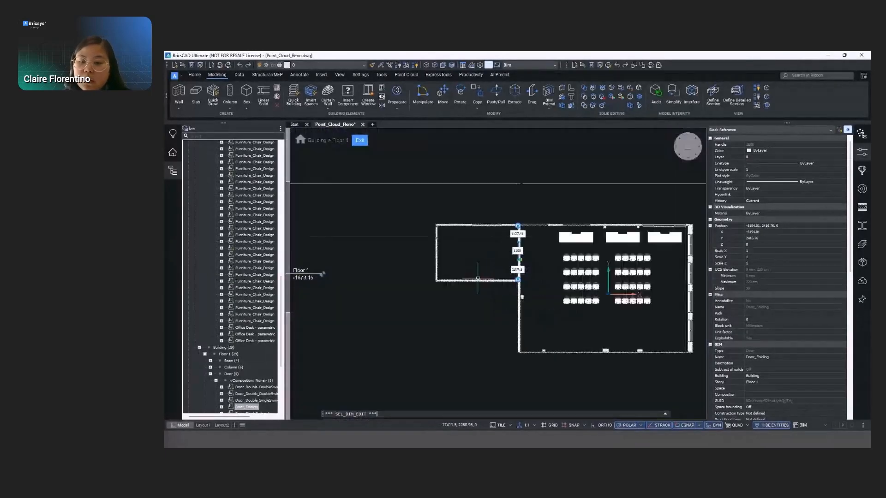
key("Escape")
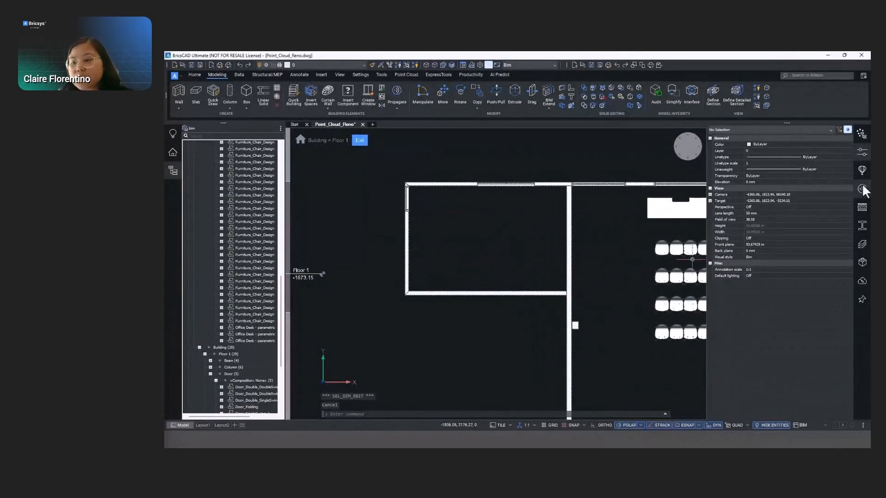
left_click(862, 169)
left_click(717, 165)
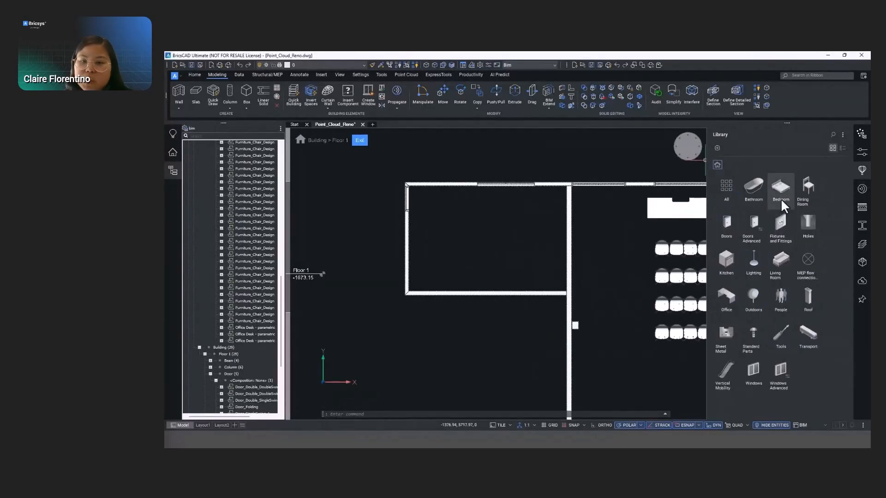
left_click(803, 198)
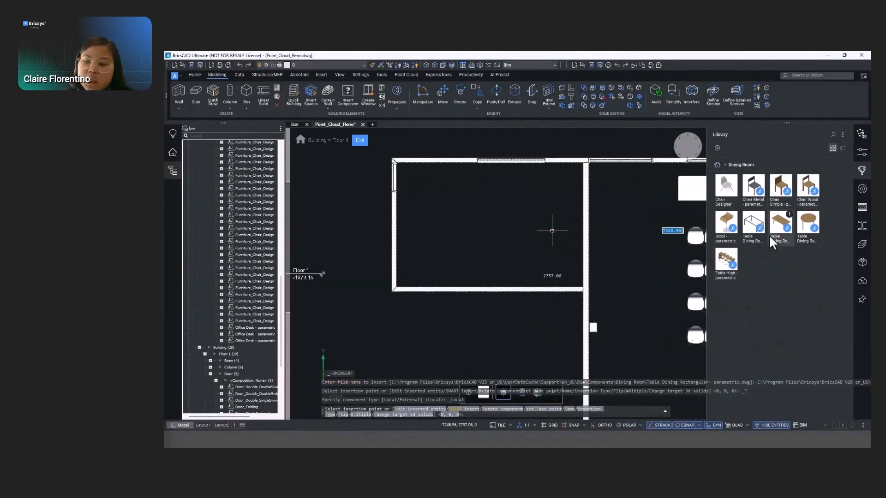
left_click(779, 231)
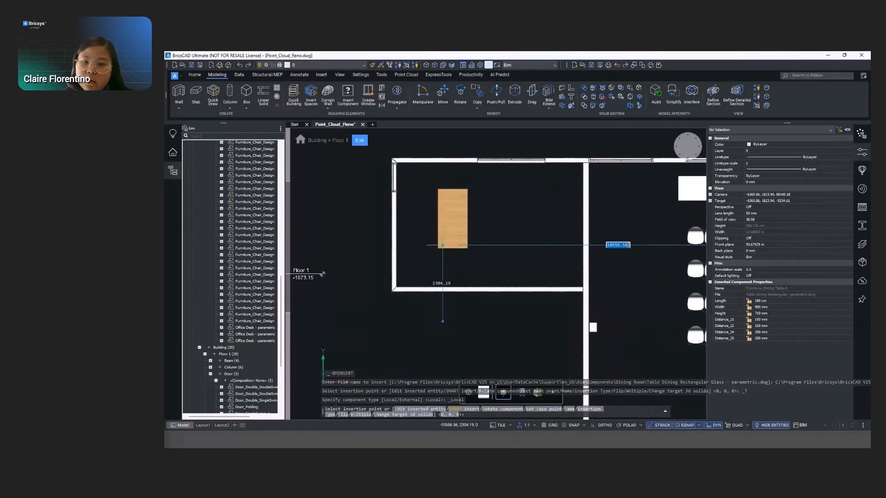
type("r")
key("Return")
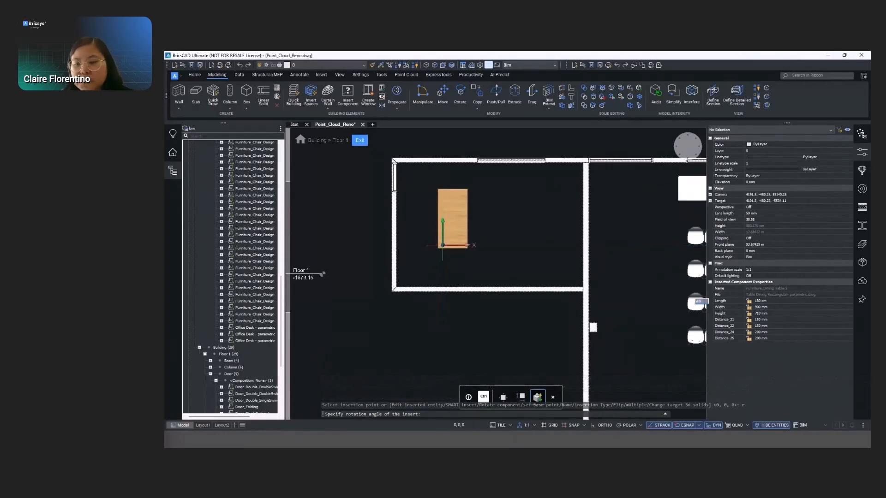
type("90")
key("Return")
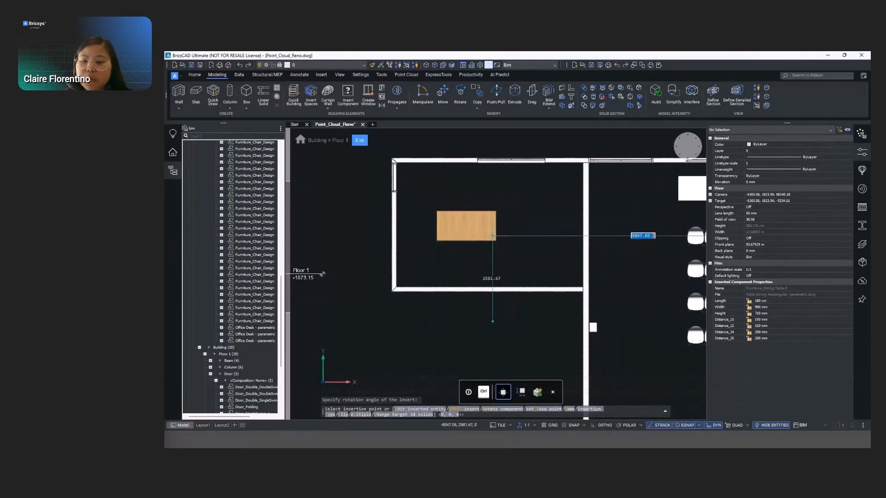
left_click(493, 235)
- Set the dining table's length to 2500 mm and its width to 1500 mm
left_click(544, 249)
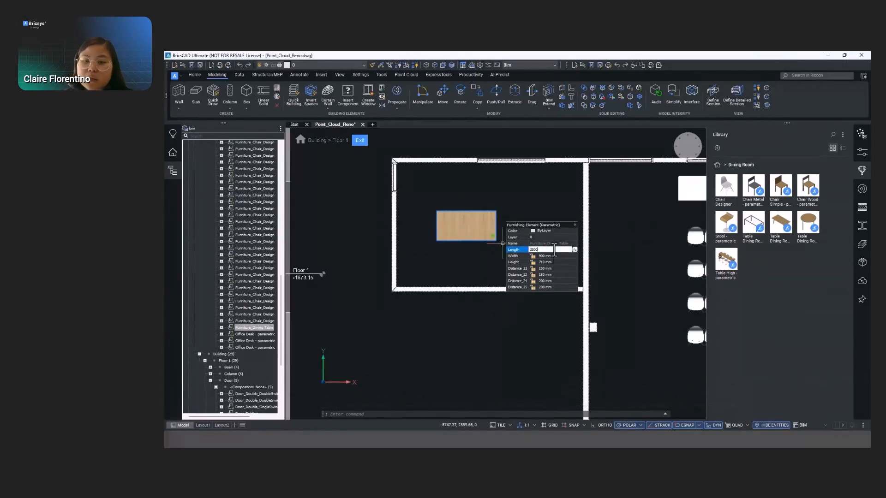
type("2500")
key("Tab")
type("1500")
key("Tab")
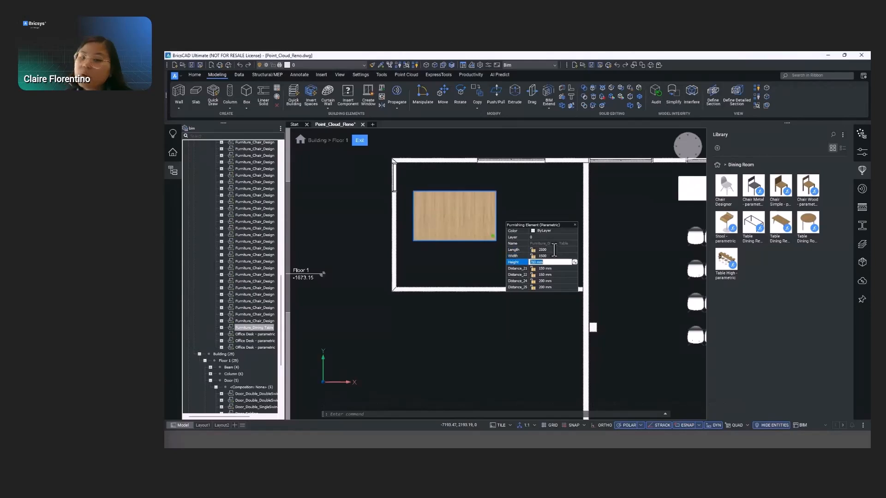
left_click(512, 323)
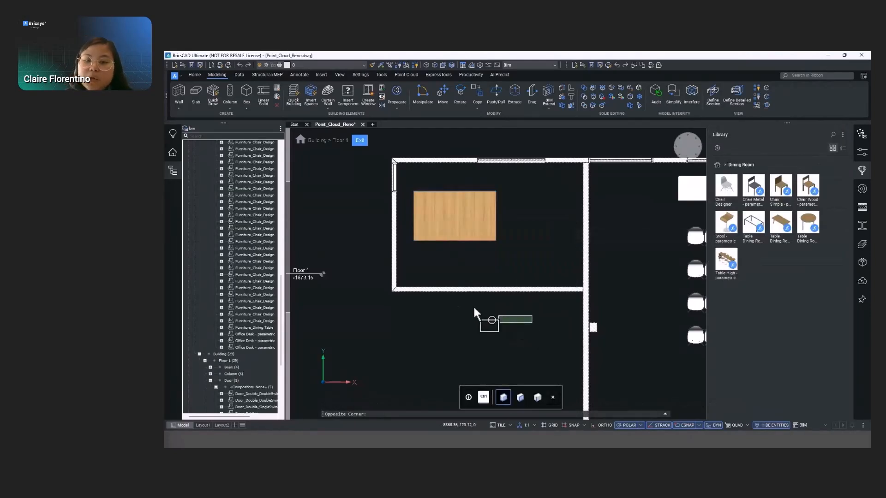
key("Escape")
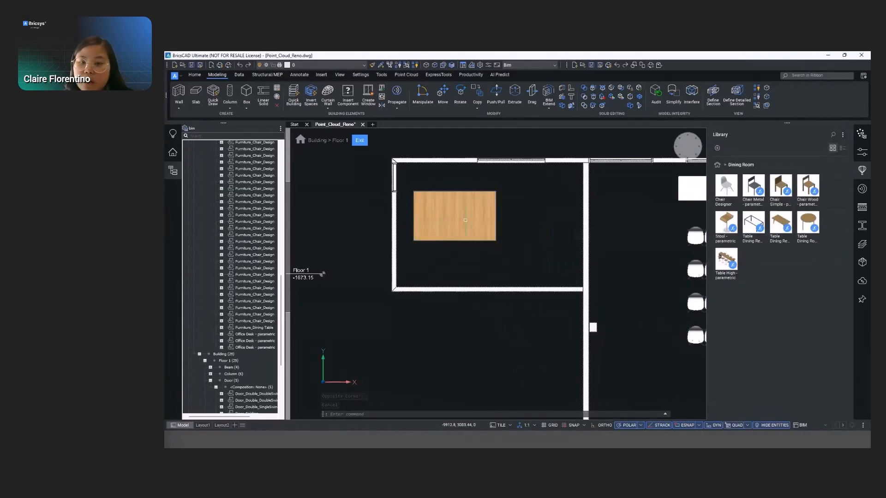
- Move the dining table to the middle of the small room
left_click(491, 235)
left_click(492, 235)
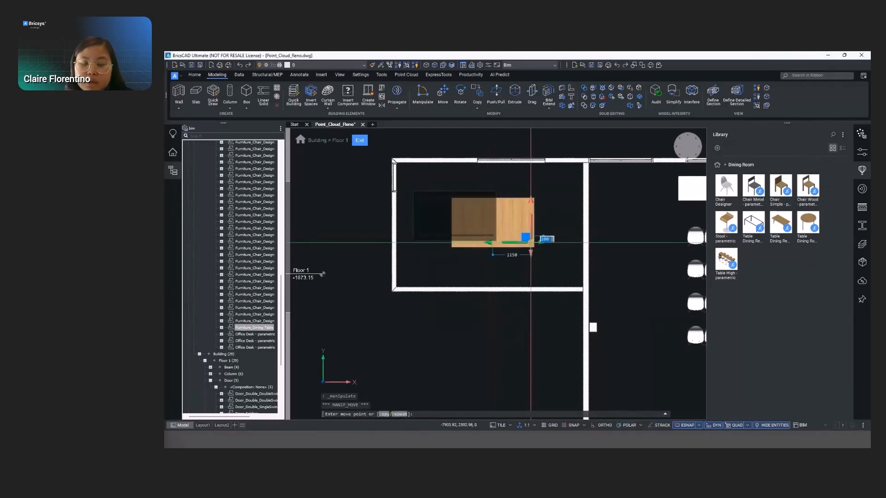
key("Escape")
- Insert the Desk Chair from the Office library, rotated 90 degrees, beside the table's long edge facing the exterior window wall
left_click(717, 165)
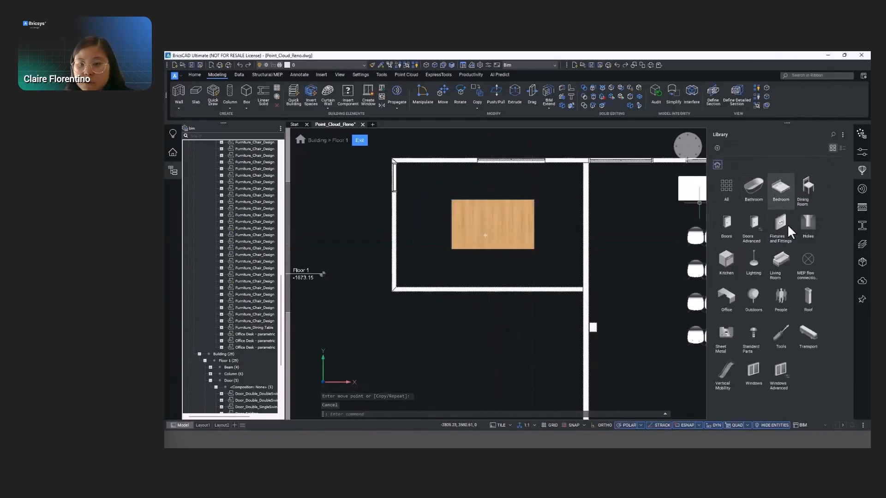
left_click(723, 296)
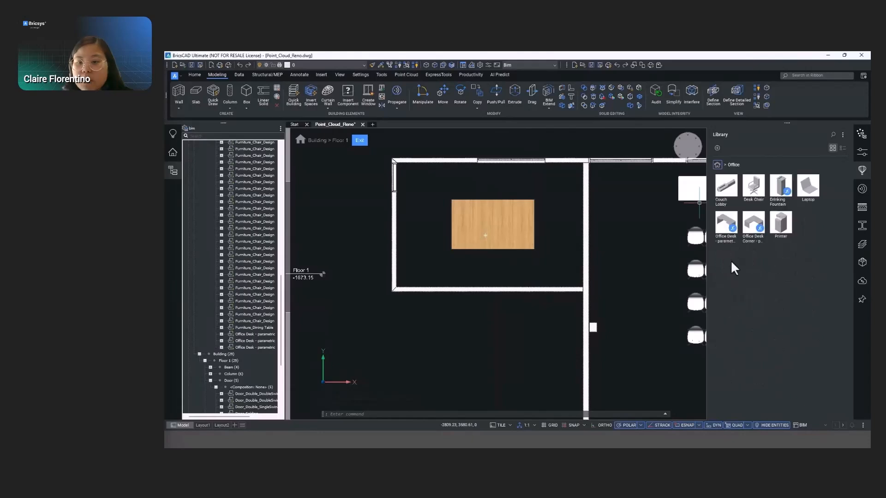
left_click(749, 184)
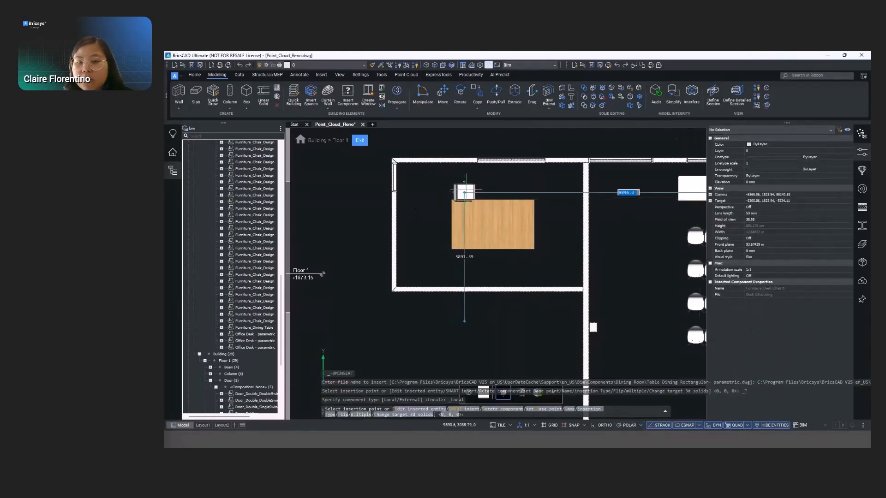
type("r")
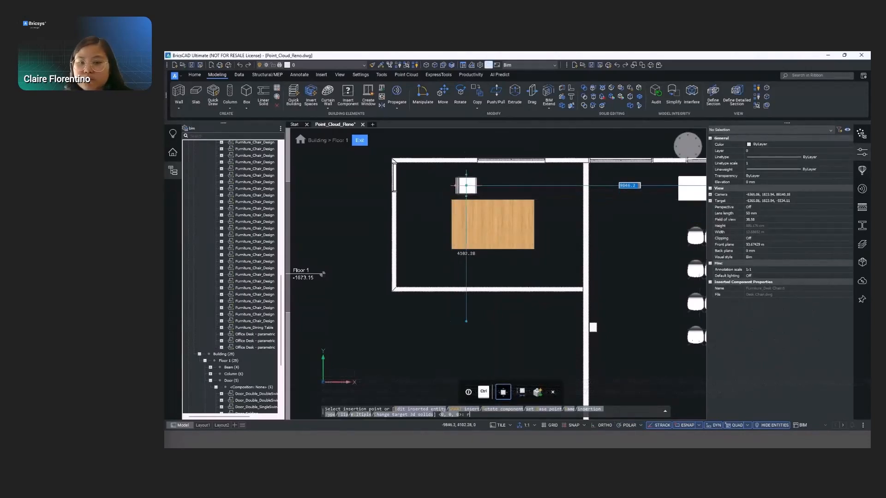
key("Return")
type("90")
key("Return")
left_click(466, 185)
- Copy the desk chair twice along the table's long edge to make a row of three chairs
left_click(482, 185)
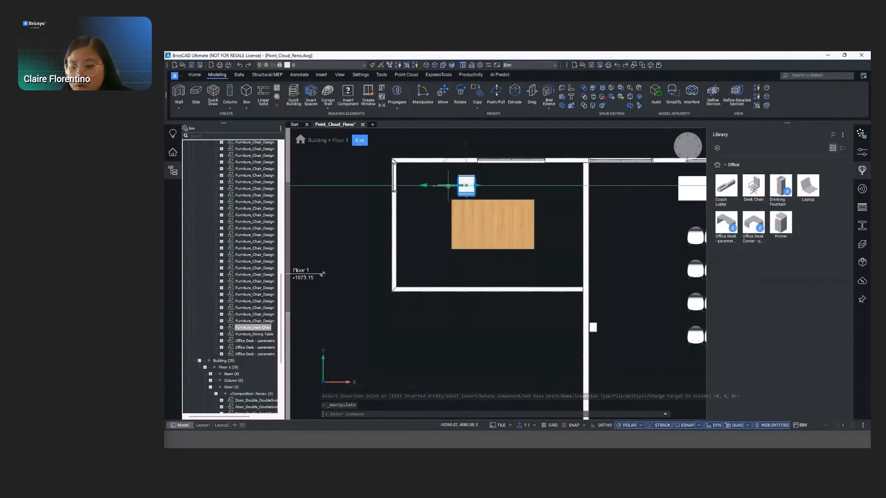
key("ctrl")
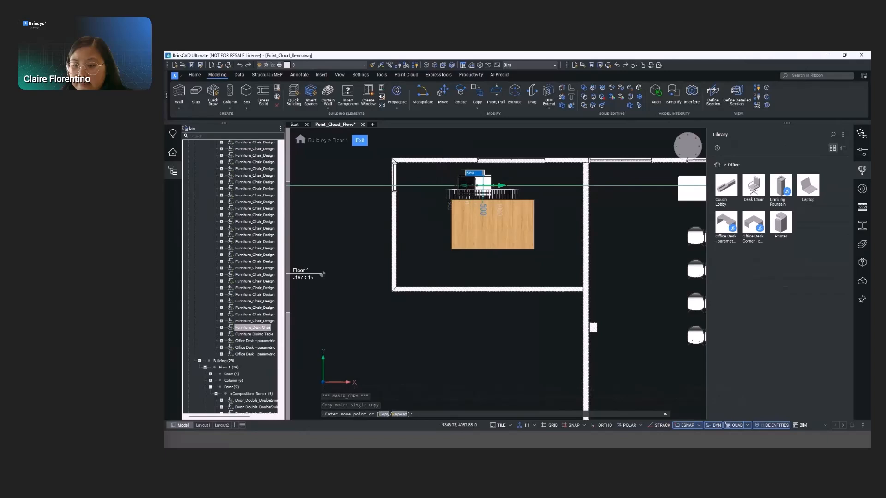
left_click(490, 186)
left_click(519, 186)
key("Escape")
- Arrange the three desk chairs in the X direction, distributing them by gaps
left_click(469, 185)
left_click(492, 185)
left_click(517, 185)
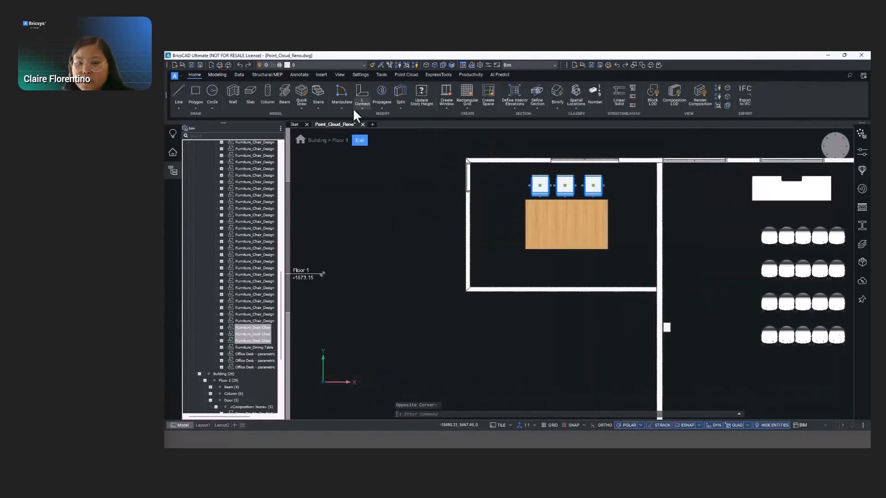
left_click(342, 107)
left_click(358, 252)
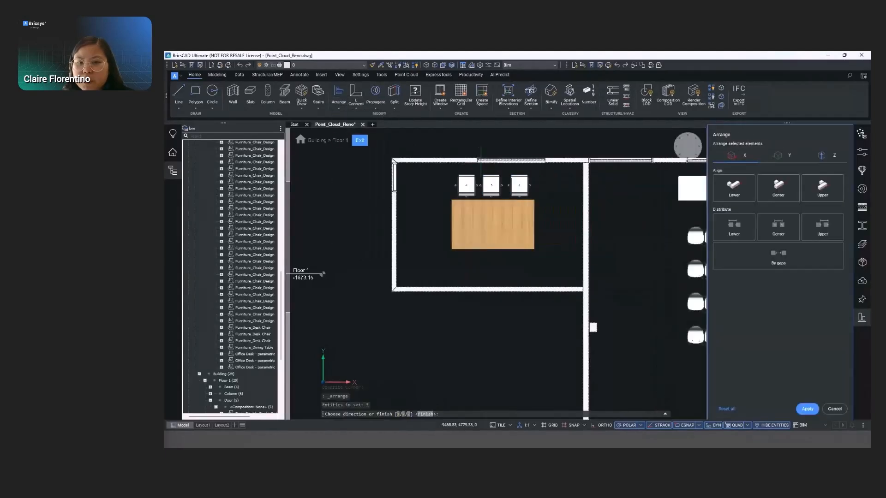
left_click(734, 187)
left_click(779, 187)
left_click(791, 230)
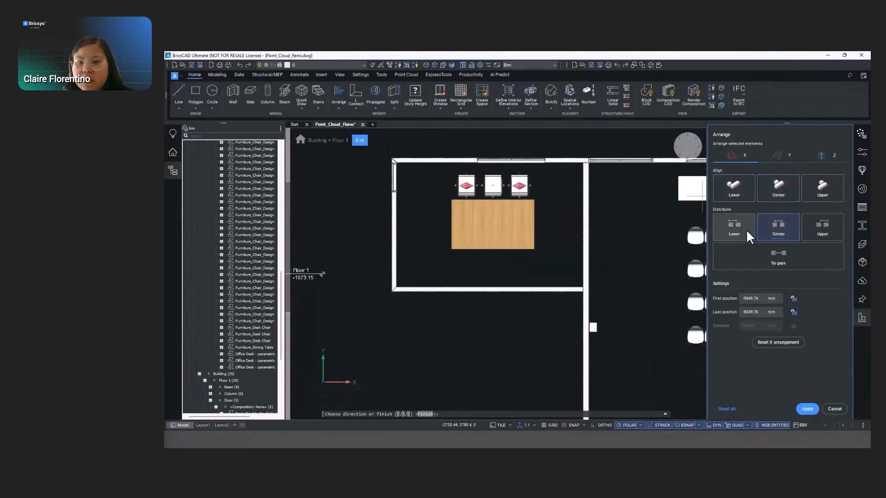
left_click(761, 258)
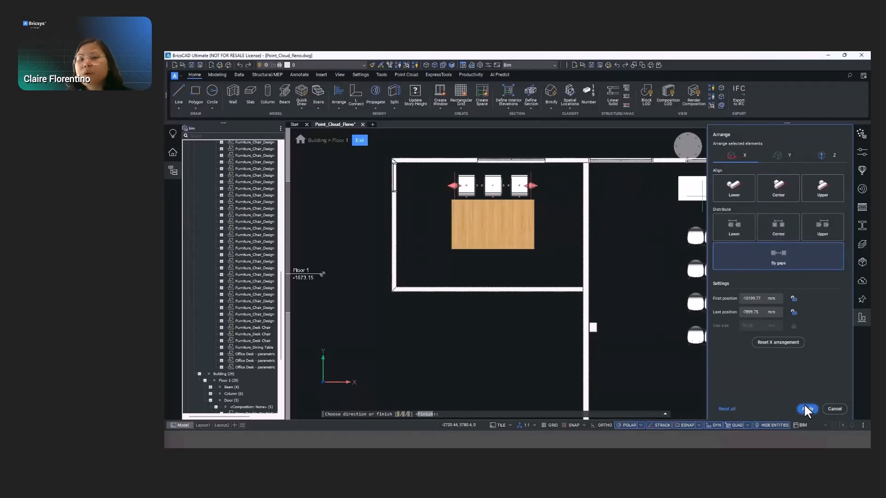
left_click(806, 409)
- Mirror a copy of the three desk chairs across the table to its opposite long side
left_click_drag(505, 165, 646, 236)
left_click(589, 188)
left_click(566, 144)
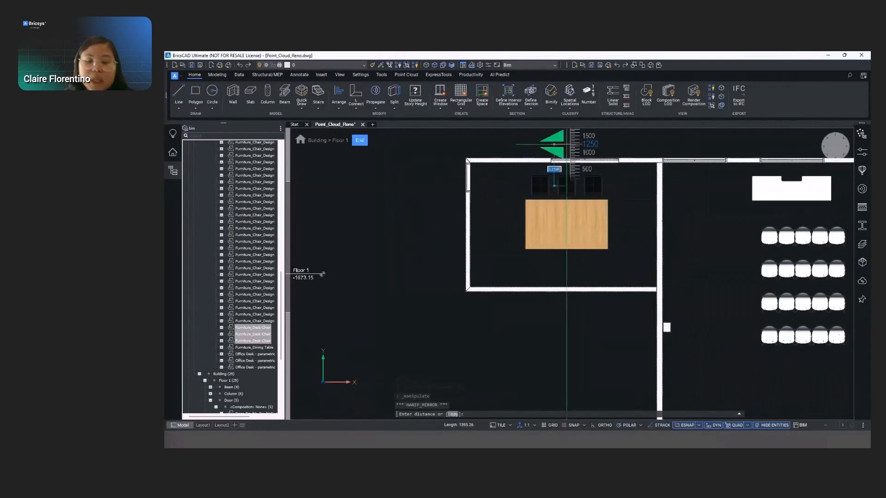
left_click(555, 186)
middle_click_drag(602, 235, 583, 213, "shift")
left_click(584, 154)
key("ctrl")
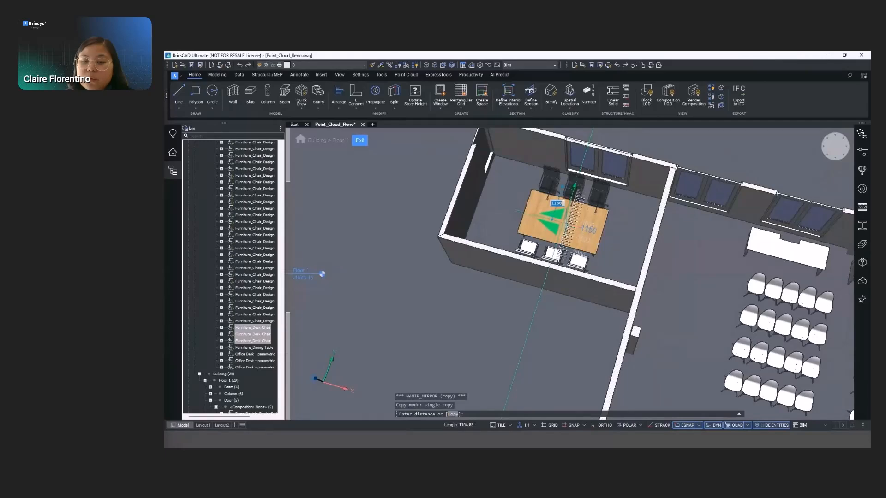
left_click(562, 223)
middle_click_drag(656, 227, 522, 221, "shift")
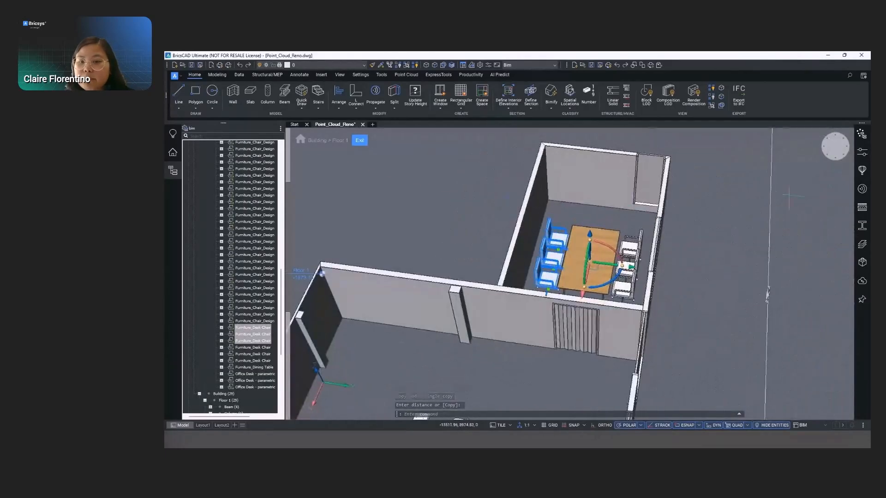
key("Escape")
- Insert the Printer from the Office library on the meeting room floor near the short end of the table
left_click(861, 171)
left_click(779, 225)
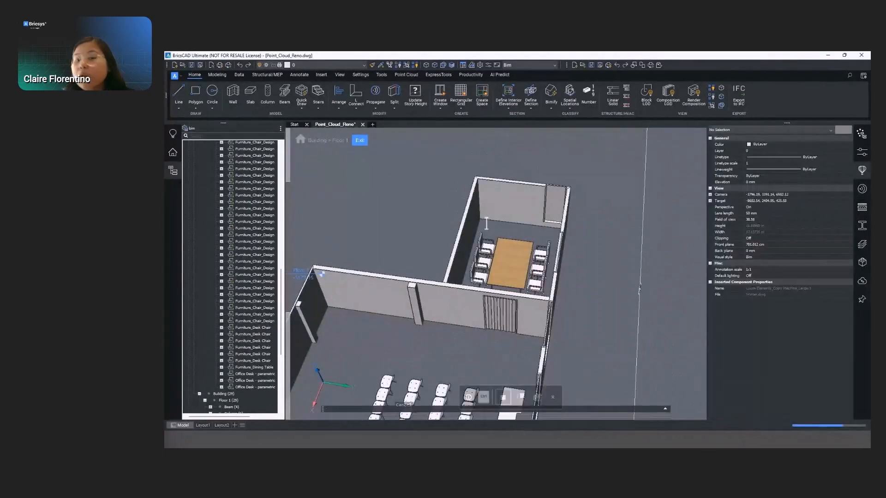
left_click(490, 226)
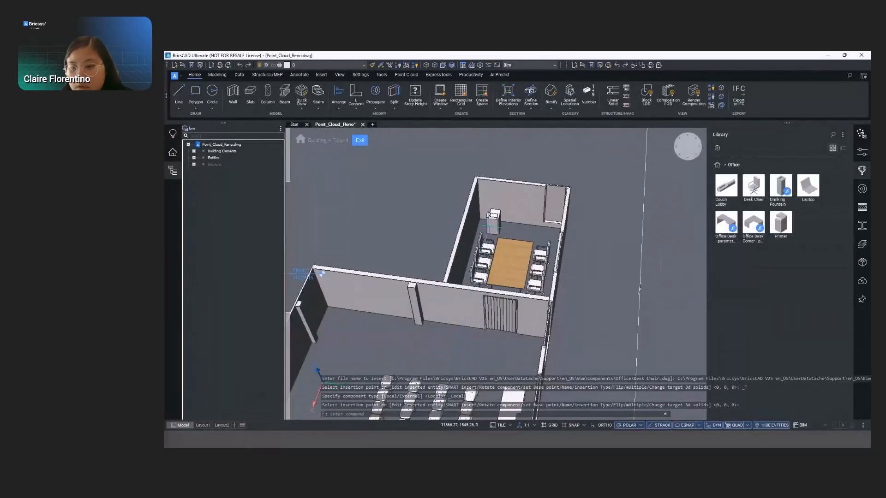
- Exit Floor 1 editing, return to the whole building, and save the Point_Cloud_Reno drawing
left_click(360, 140)
left_click(861, 170)
middle_click_drag(388, 313, 560, 207, "shift")
scroll(429, 292, "down", 2)
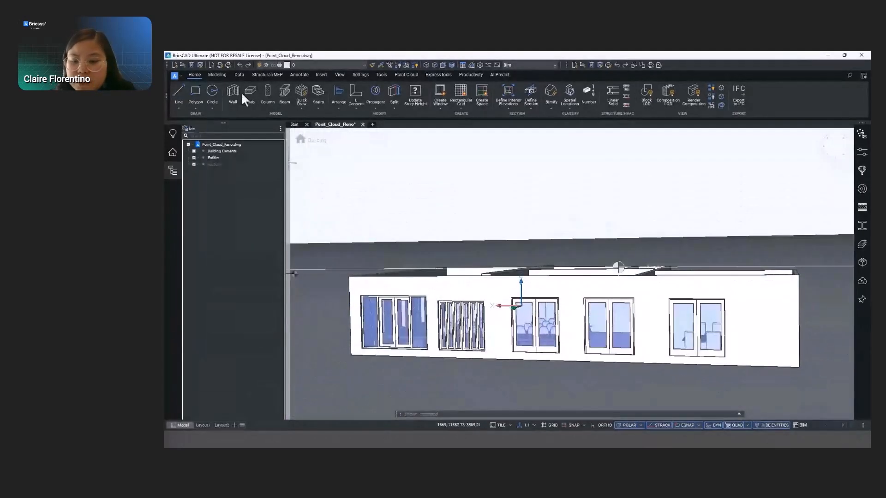
left_click(191, 65)
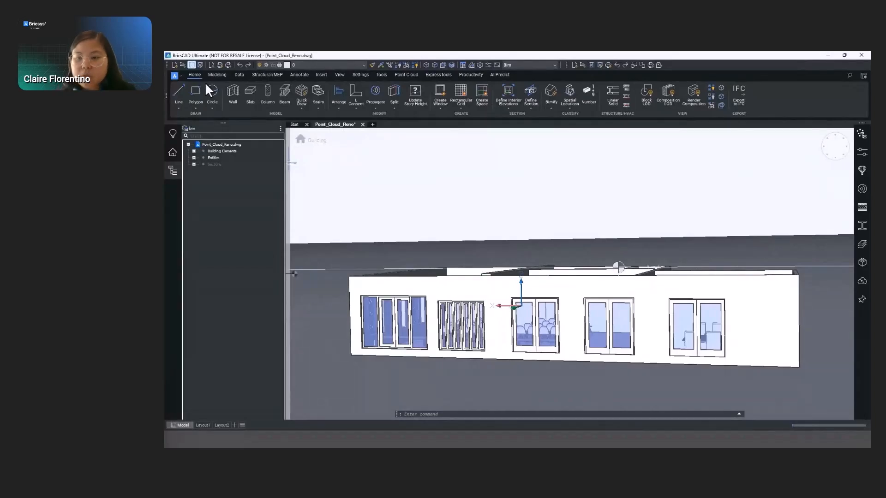
- Switch to the MPH_AA drawing and extrude a boundary strip at the roof edge upward into a parapet wall segment
key("alt+Tab")
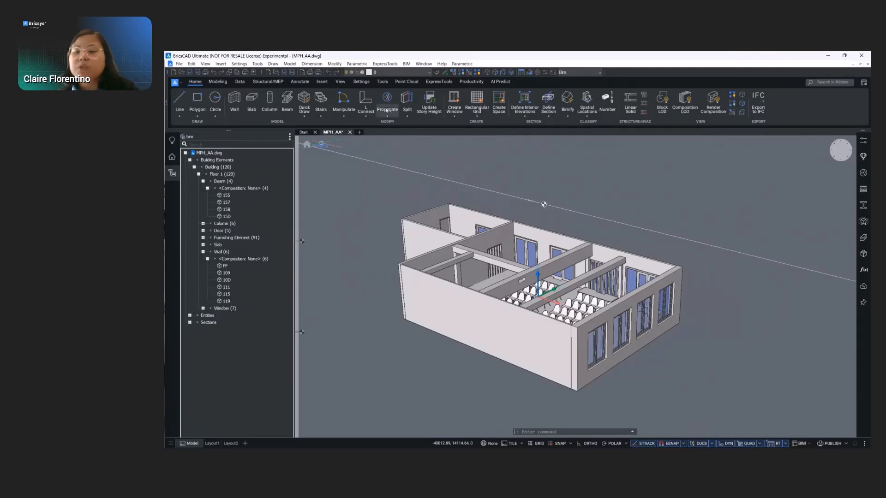
left_click(302, 98)
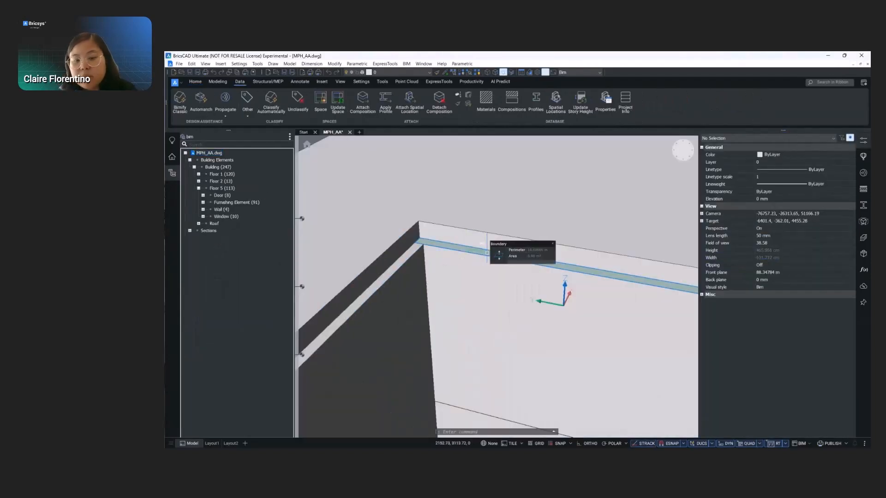
left_click(499, 255)
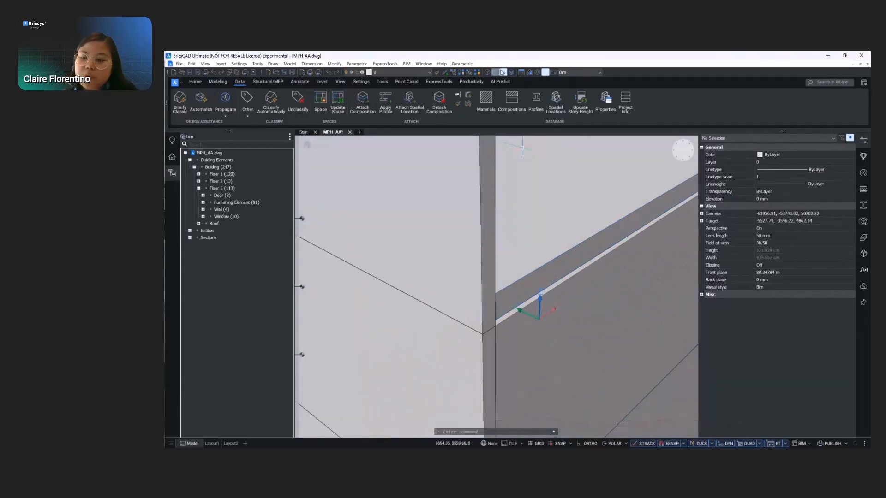
- Switch from boundary to face selection and extrude the remaining wall-top faces along the roof edge upward as solid parapets
left_click(503, 72)
left_click(495, 72)
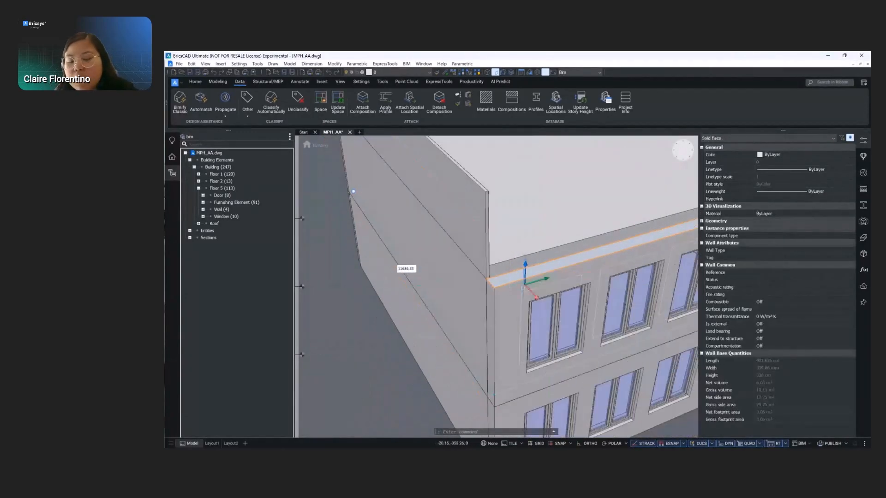
middle_click_drag(523, 289, 443, 277)
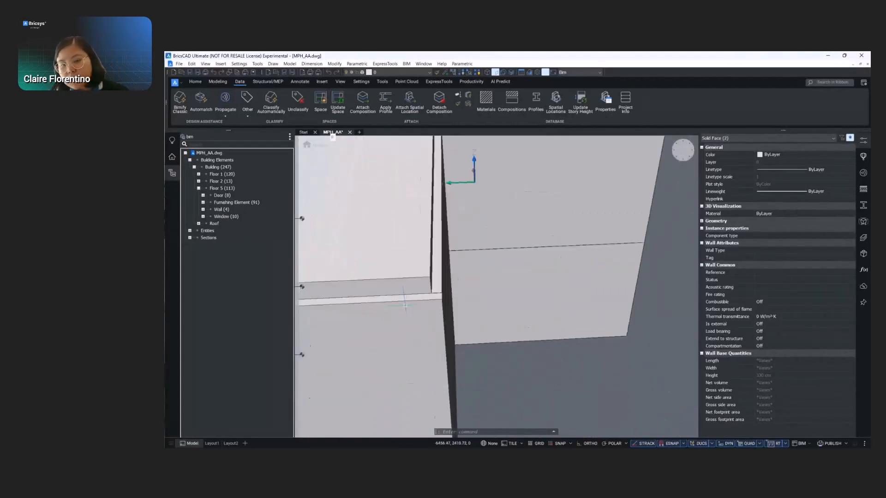
left_click(448, 267)
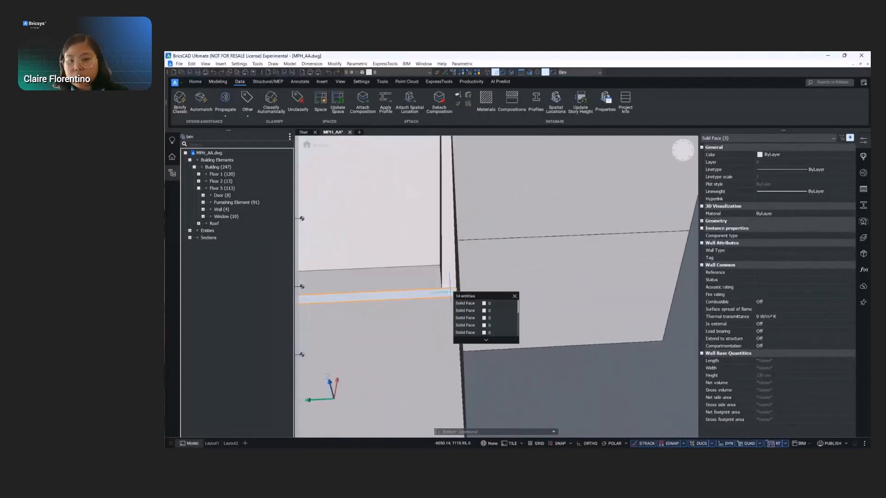
left_click(463, 277)
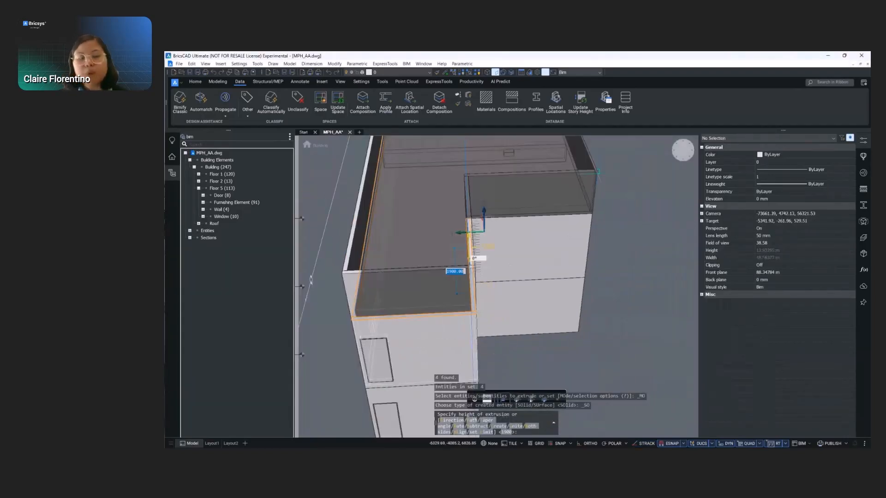
key("Return")
scroll(542, 236, "down", 5)
middle_click_drag(541, 236, 531, 238, "shift")
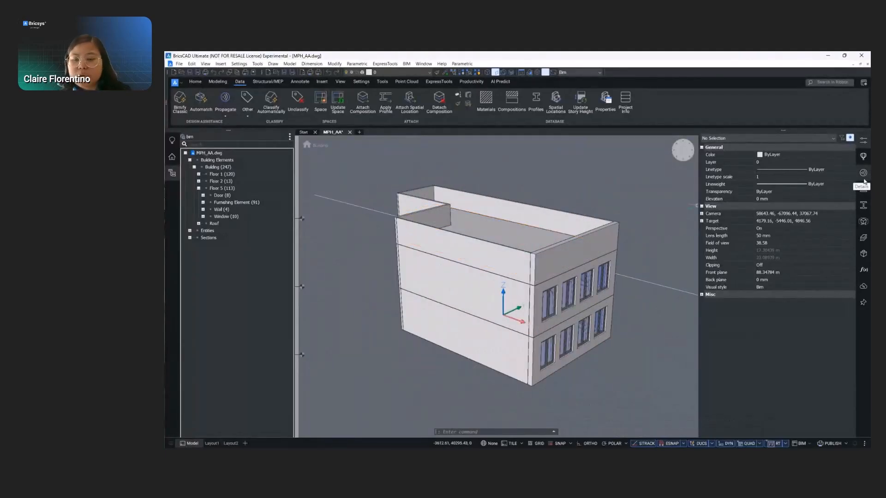
- Insert BriseSoleil_A from the Outdoors library beside the windowed short facade, rotated 90 degrees to run parallel to it
left_click(863, 157)
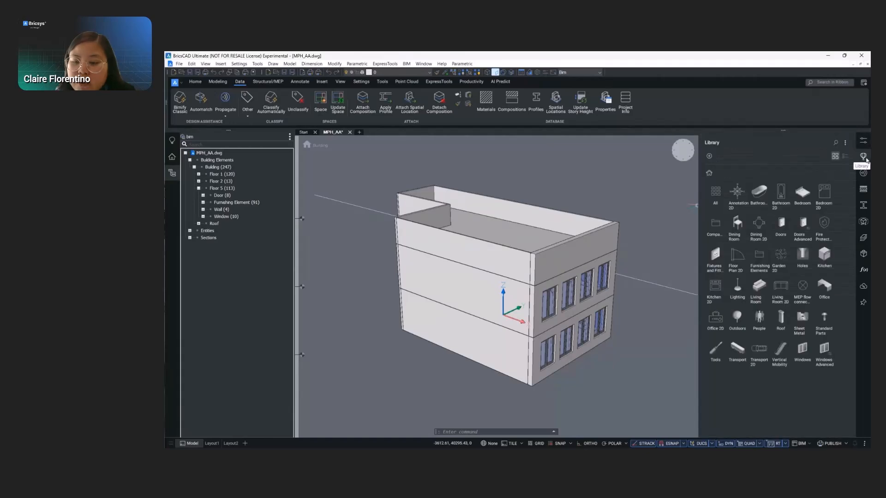
left_click(737, 317)
left_click(761, 196)
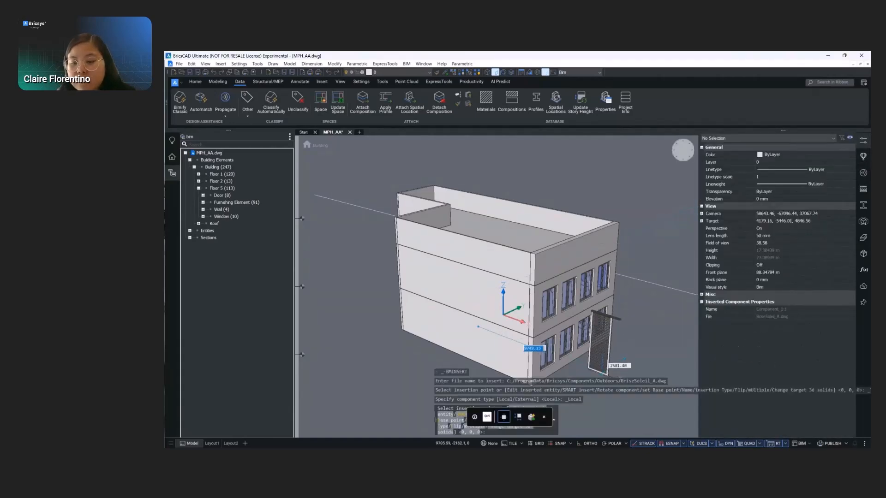
left_click(632, 293)
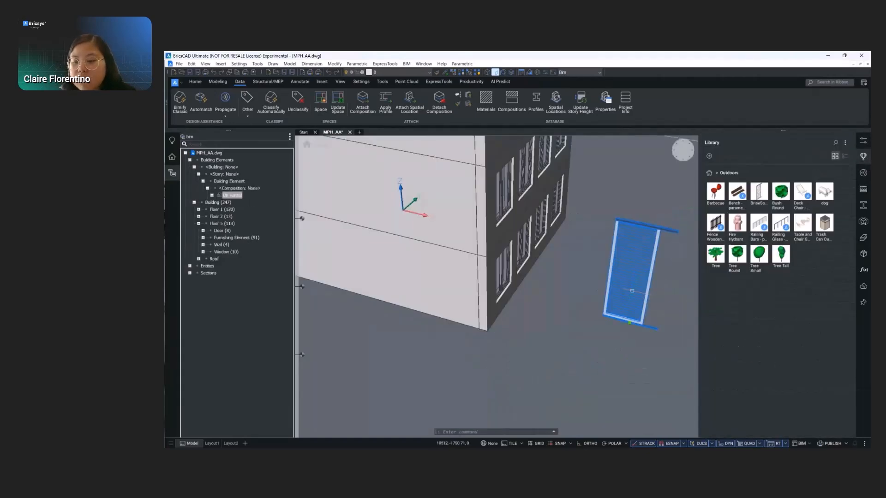
mouse_move(631, 292)
middle_mouse_down("shift")
mouse_move(579, 306)
mouse_move(614, 281)
mouse_move(606, 277)
middle_mouse_up("shift")
left_click(594, 311)
type("90")
key("Return")
- Move the brise-soleil panel by its bottom corner to the facade's base near the building corner
type("m")
key("Return")
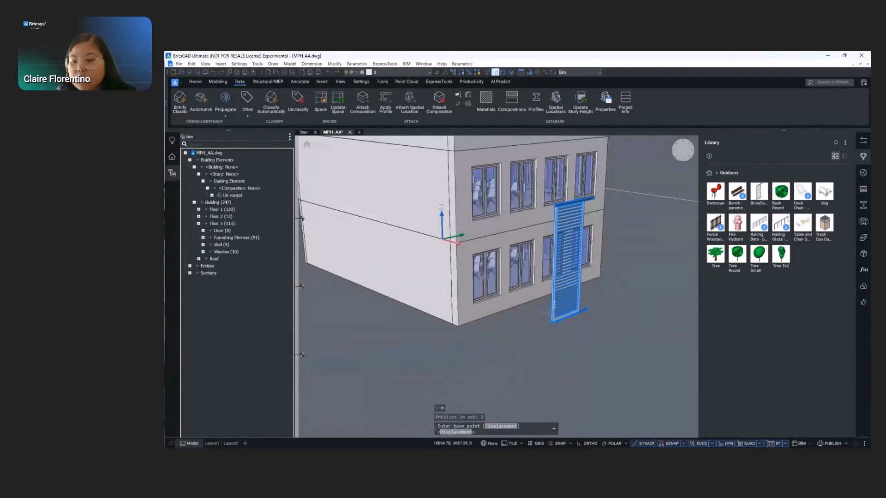
scroll(553, 317, "up", 6)
left_click(556, 310)
scroll(556, 310, "down", 5)
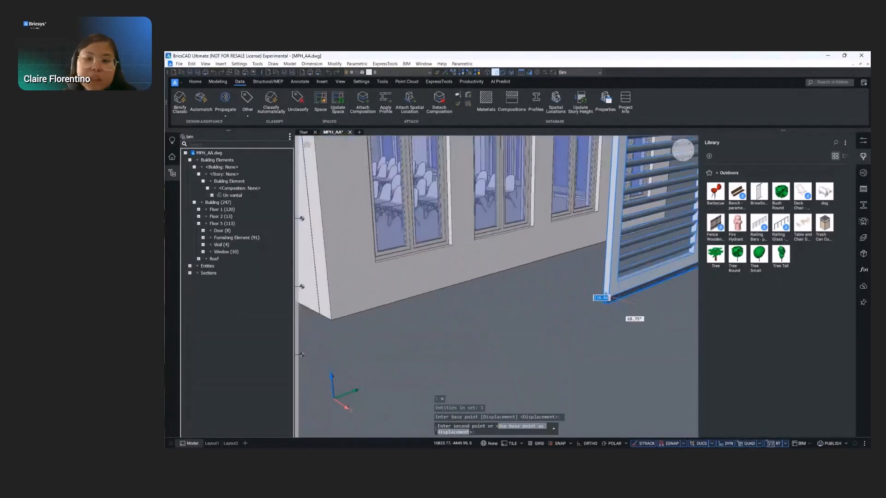
left_click(447, 306)
- Offset the brise-soleil panel outward, perpendicular to the windowed facade, using the manipulator
middle_click_drag(447, 306, 520, 312, "shift")
scroll(513, 332, "up", 4)
left_click(501, 318)
left_click(500, 321)
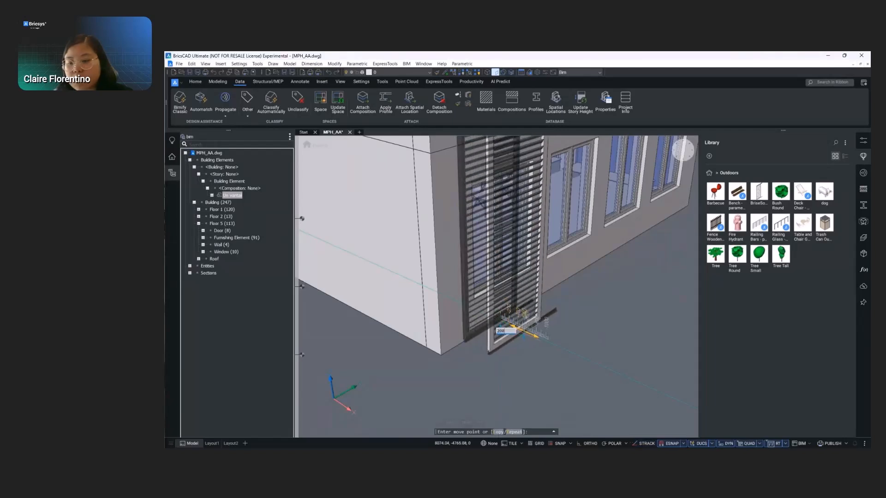
middle_click_drag(495, 344, 523, 319, "shift")
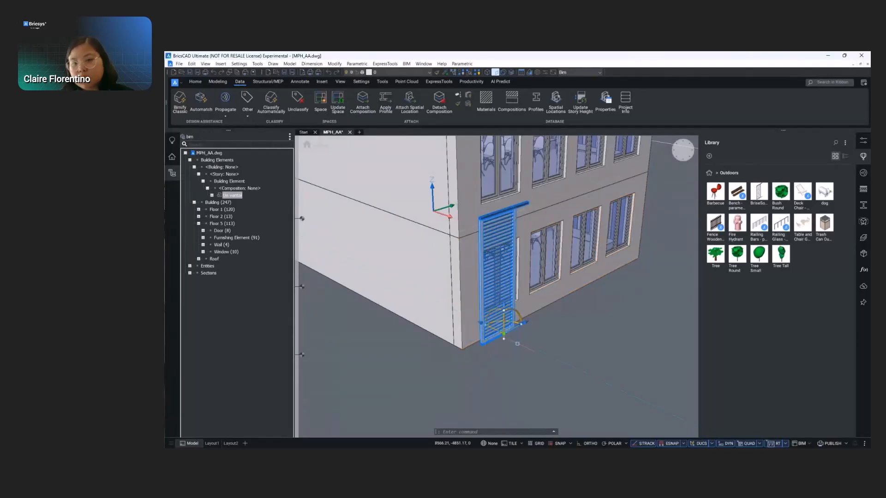
- Copy the brise-soleil panel along the facade from rail end to rail end so it sits beside the first
type("co")
key("Return")
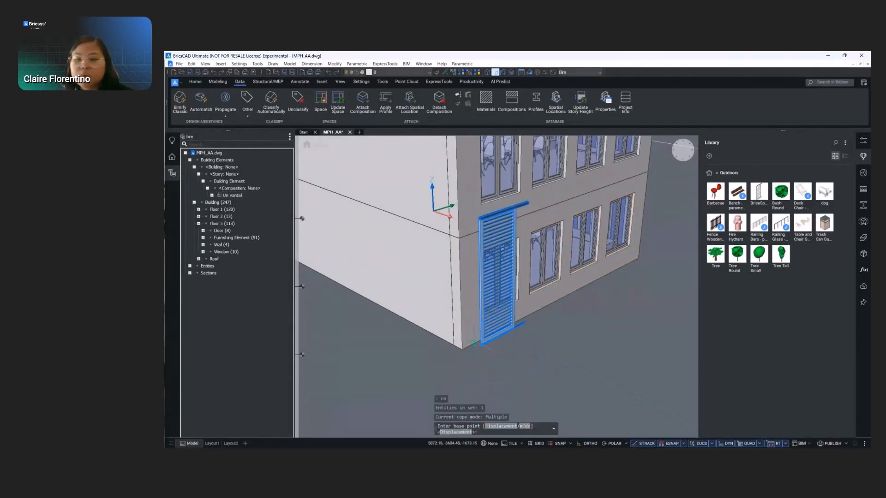
scroll(494, 353, "up", 10)
scroll(594, 296, "up", 6)
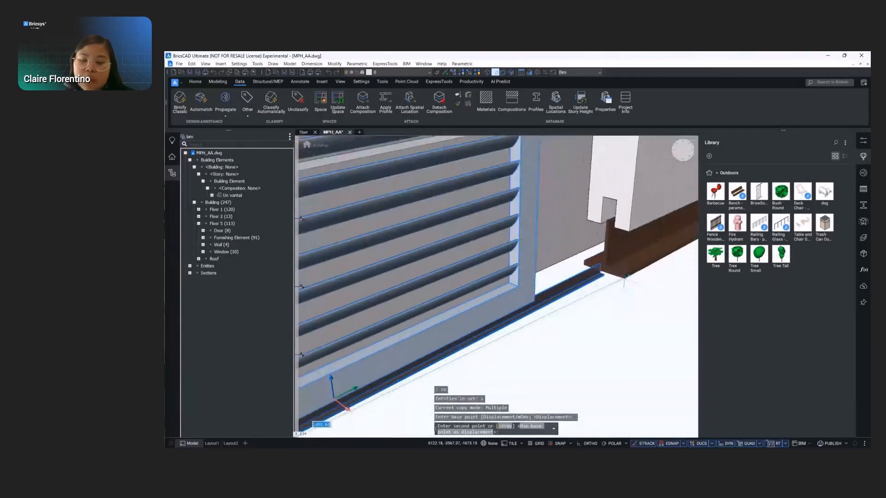
left_click(603, 269)
scroll(491, 336, "down", 7)
key("Escape")
scroll(559, 323, "down", 5)
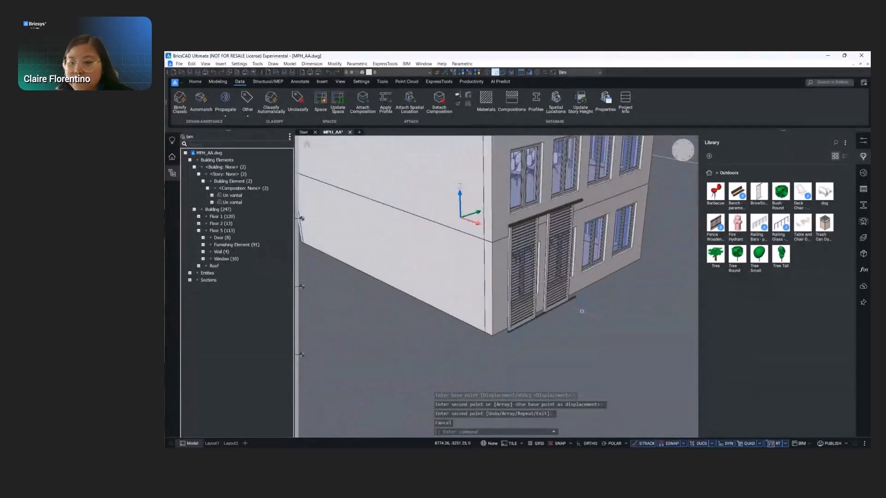
scroll(549, 310, "up", 6)
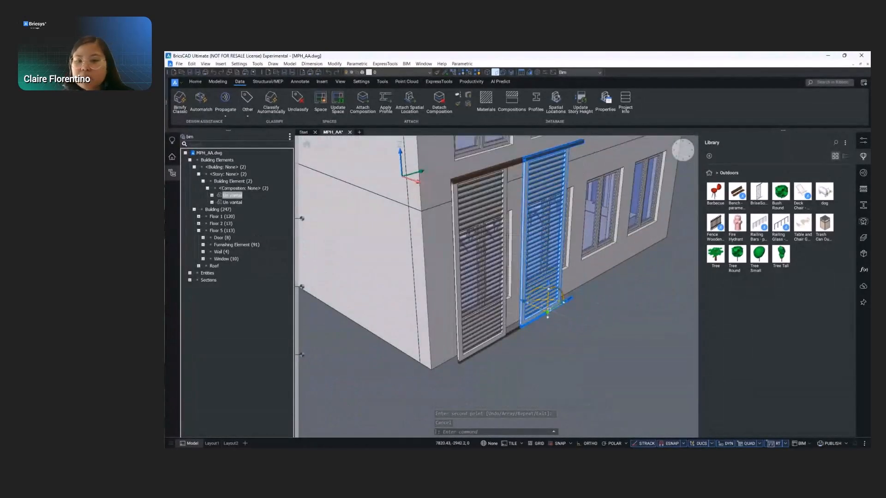
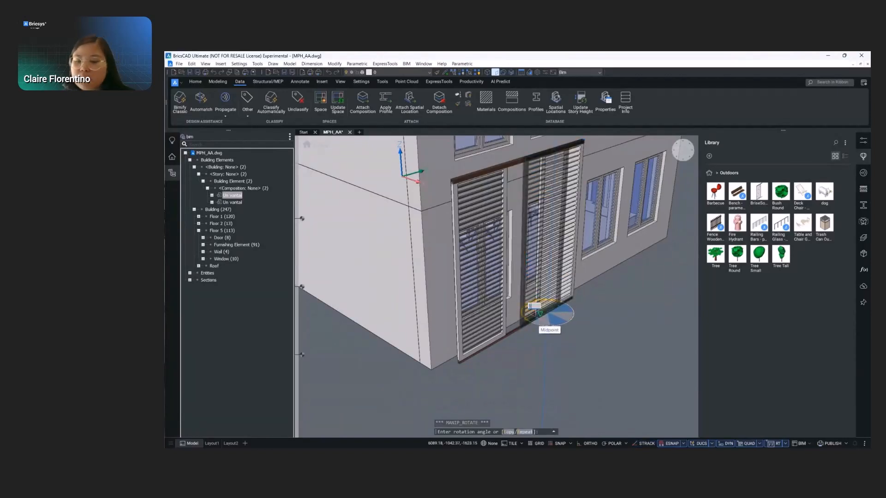
- Rotate the copied brise-soleil panel half a turn about its base rail's midpoint, keeping it parallel to the facade
left_click(540, 314)
middle_click_drag(619, 281, 528, 368, "shift")
key("Escape")
key("Escape")
- Copy both ground-floor brise-soleil panels together along the windowed facade to form a second pair beside the first
left_click(480, 326)
left_click(494, 307)
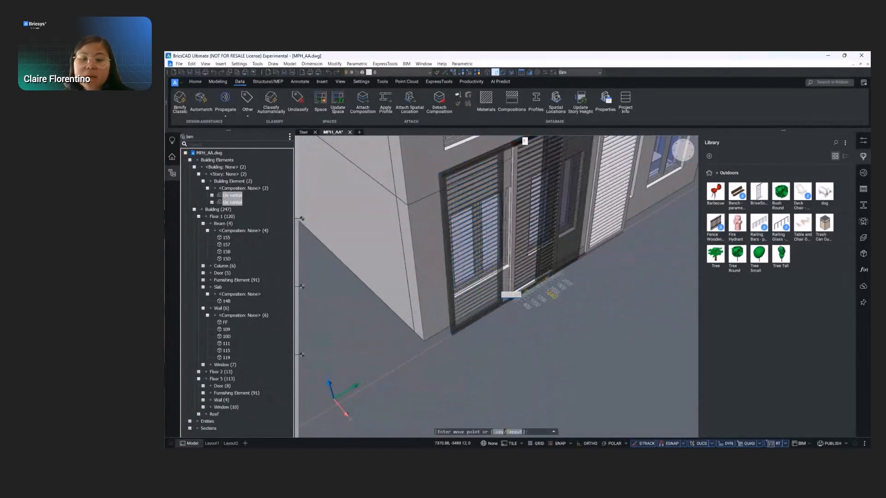
type("c")
key("Return")
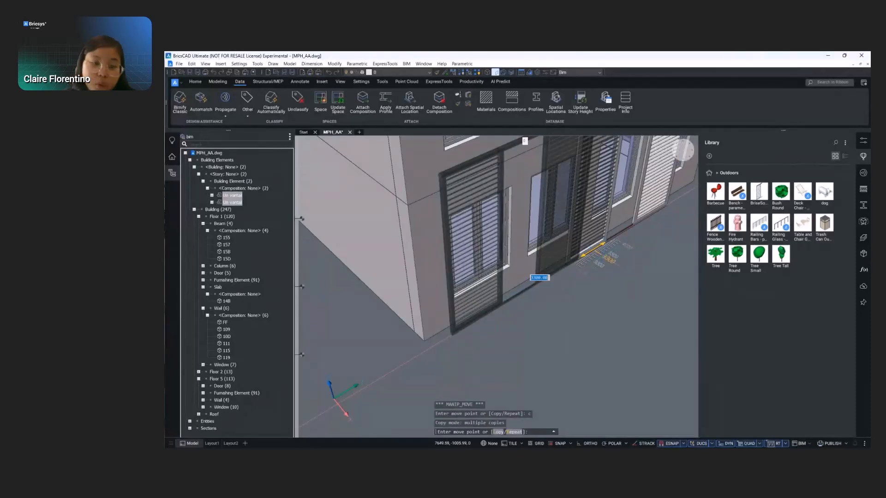
scroll(607, 256, "up", 2)
scroll(607, 256, "up", 2)
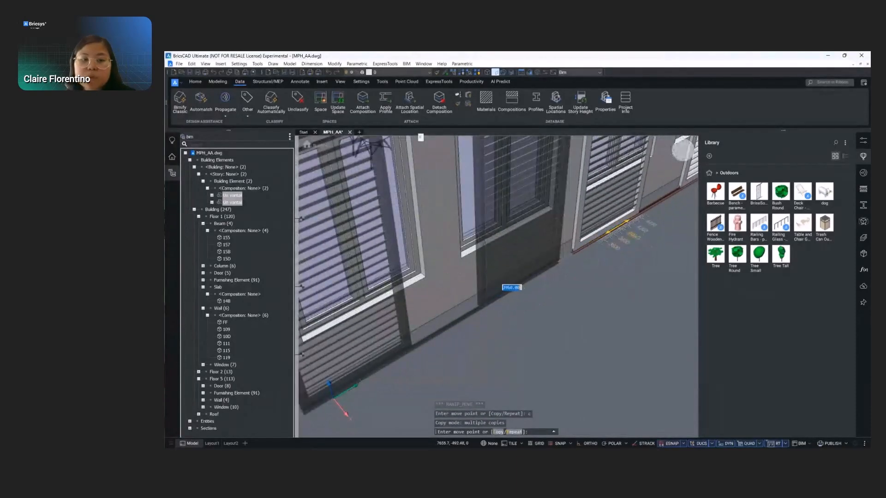
left_click(602, 245)
scroll(599, 249, "down", 4)
key("Return")
mouse_move(595, 270)
middle_mouse_down("shift")
mouse_move(558, 247)
mouse_move(587, 272)
middle_mouse_up("shift")
scroll(586, 272, "up", 2)
key("Escape")
key("Escape")
- Shift the copied pair of brise-soleil panels slightly along the facade, away from the first pair
left_click(577, 308)
scroll(549, 314, "up", 3)
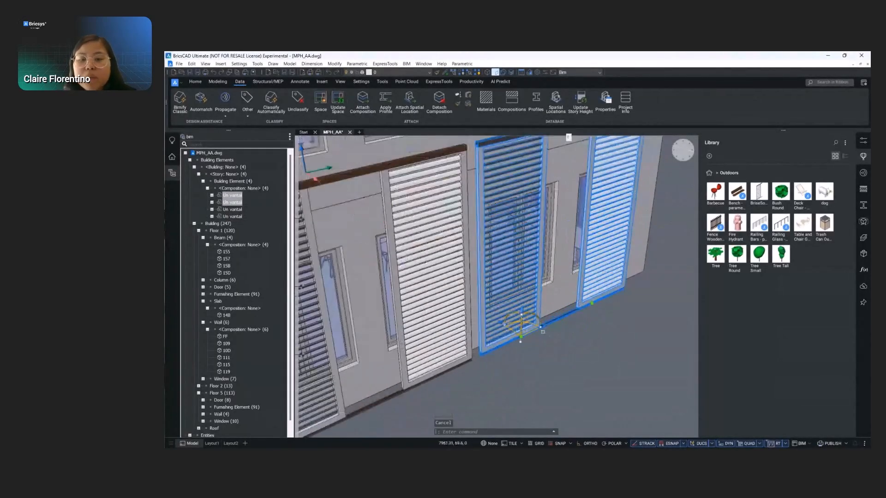
left_click(532, 331)
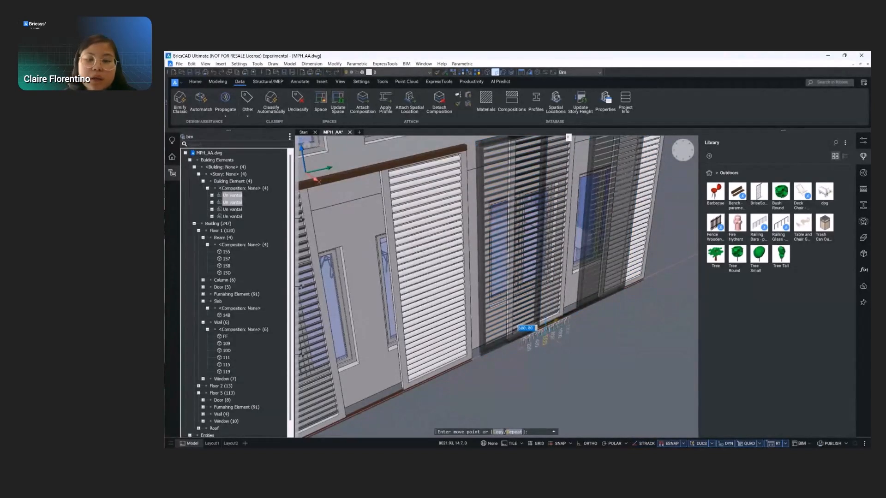
key("Return")
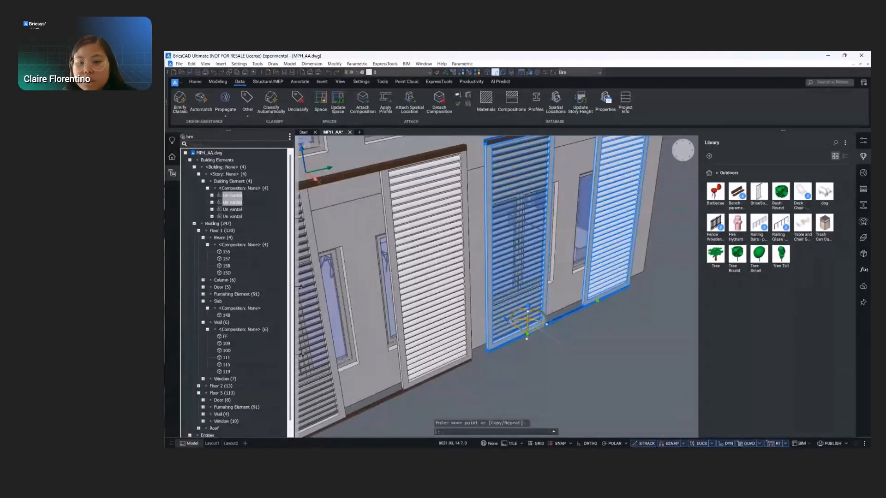
key("Escape")
- Copy the four ground-floor brise-soleil panels up one storey, from their bottom corner to the top corner of the upper rail
scroll(519, 329, "down", 3)
middle_click_drag(595, 320, 599, 297, "shift")
left_click(233, 195)
left_click(232, 216, "shift")
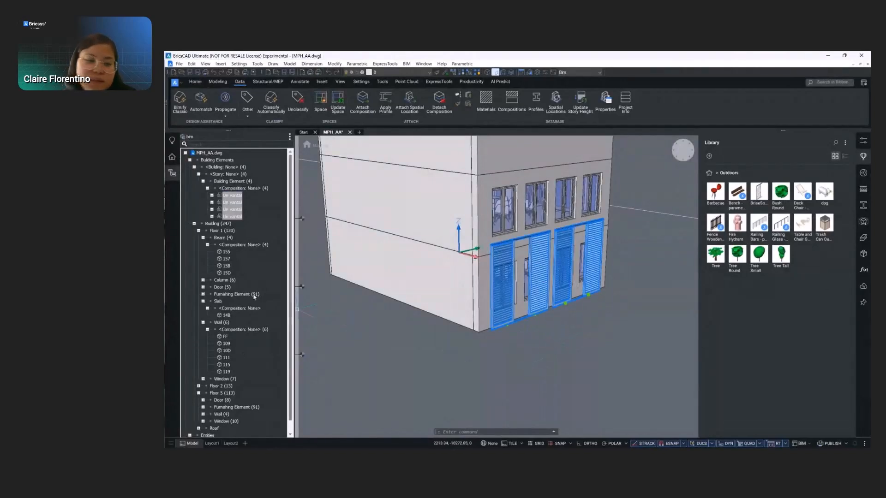
scroll(527, 340, "down", 2)
scroll(604, 282, "up", 2)
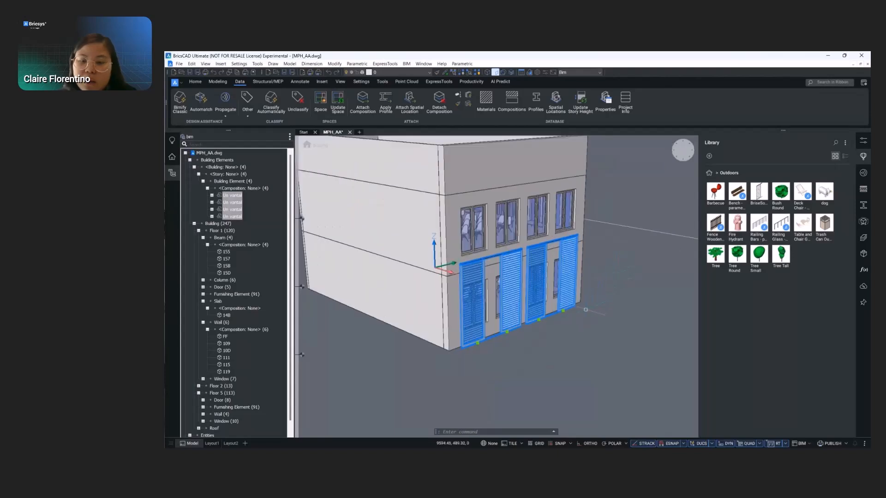
type("opy")
key("Return")
scroll(467, 340, "up", 5)
scroll(440, 368, "up", 5)
left_click(475, 343)
scroll(486, 374, "down", 8)
scroll(489, 373, "down", 5)
scroll(462, 277, "up", 10)
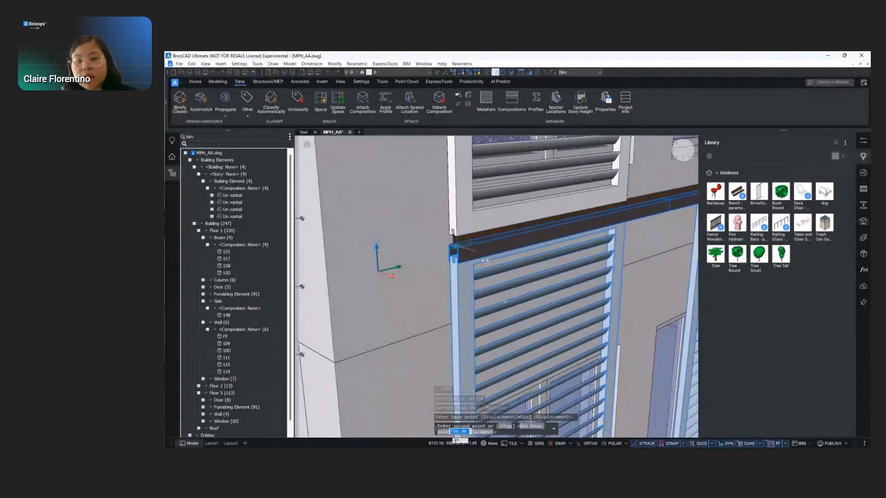
scroll(458, 249, "up", 3)
left_click(457, 253)
scroll(431, 303, "down", 3)
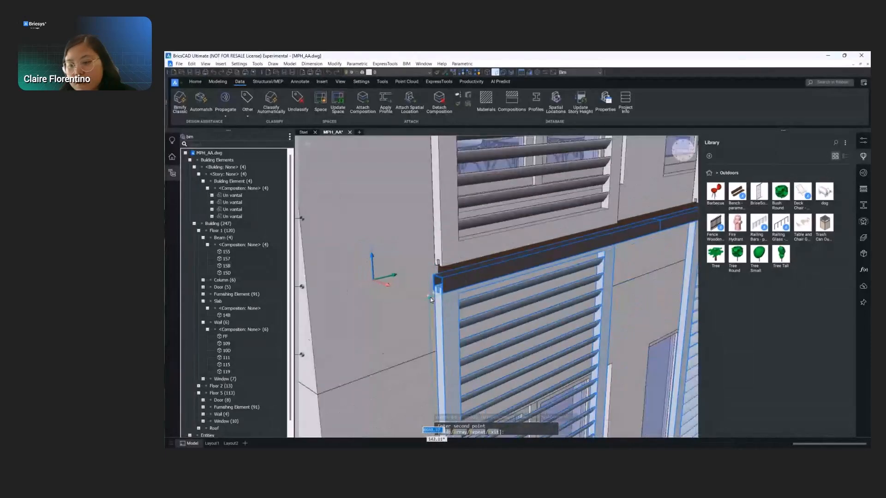
scroll(431, 300, "down", 5)
key("Escape")
- Assign the four upper brise-soleil panels to Building, story Floor 2
scroll(530, 323, "down", 5)
left_click(236, 197)
left_click(238, 217, "shift")
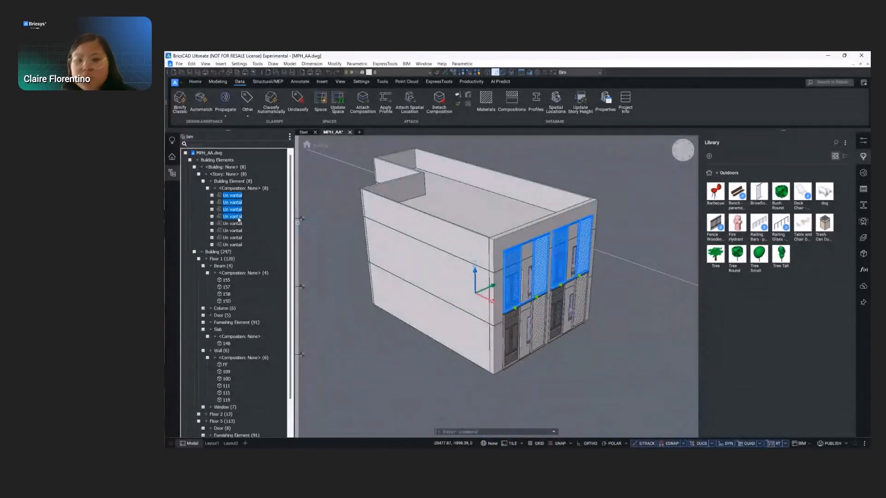
left_click(863, 140)
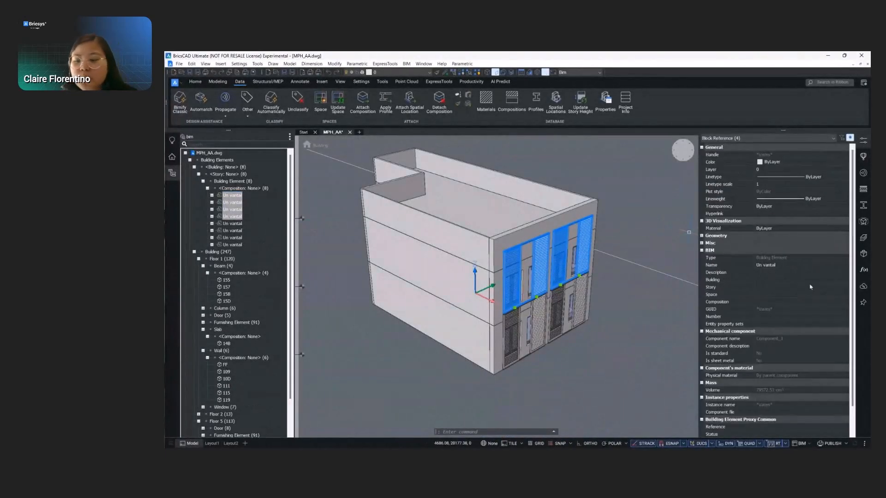
scroll(771, 362, "down", 2)
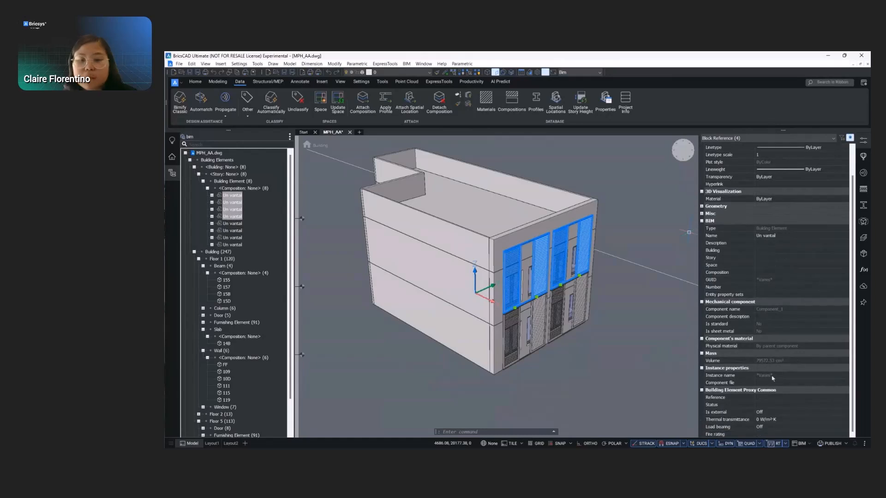
left_click(770, 250)
left_click(770, 265)
left_click(770, 258)
left_click(770, 280)
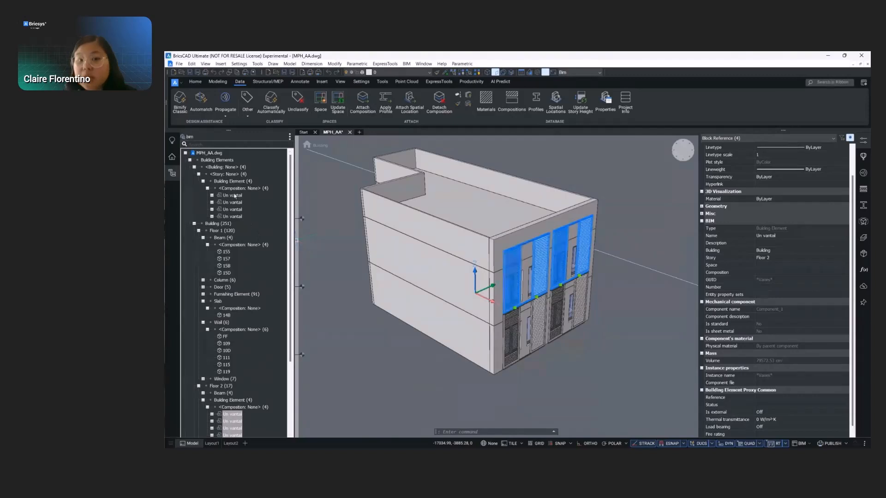
- Assign the four lower brise-soleil panels to Building, story Floor 1
left_click(234, 196)
left_click(234, 216, "shift")
left_click(774, 250)
left_click(770, 265)
left_click(770, 257)
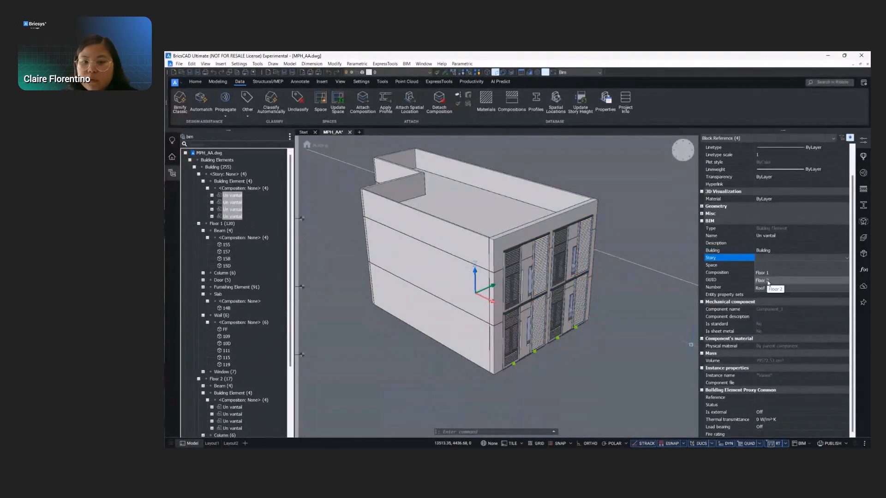
left_click(762, 272)
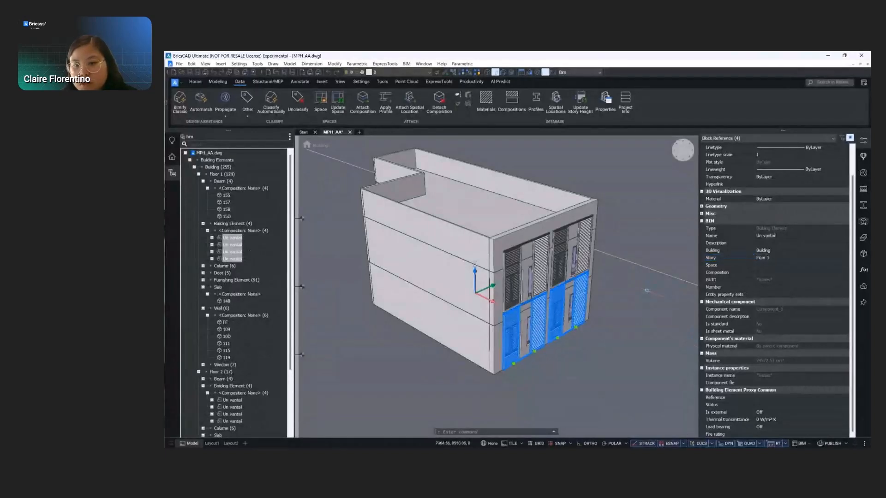
key("Escape")
- Bring up the Render materials library
right_click(865, 333)
mouse_move(831, 337)
left_click(747, 269)
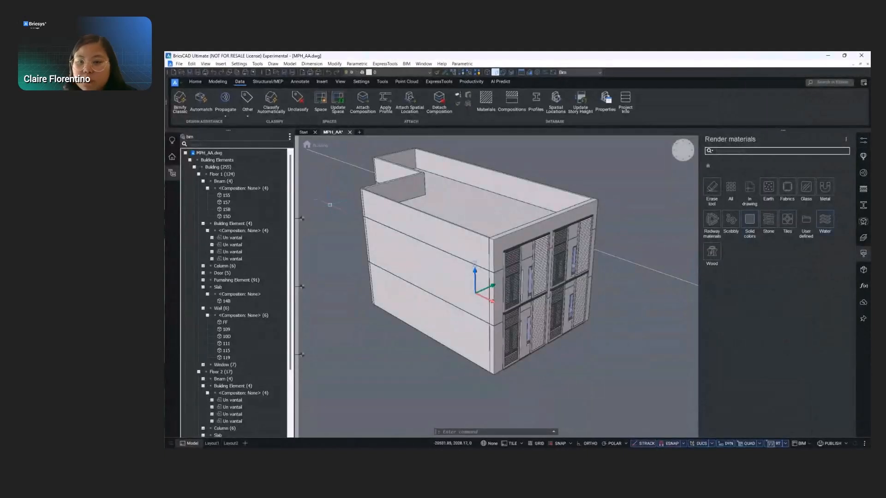
- Hide all brise-soleil panels of Floor 1 and Floor 2 to expose the facade walls
left_click(235, 259, "shift")
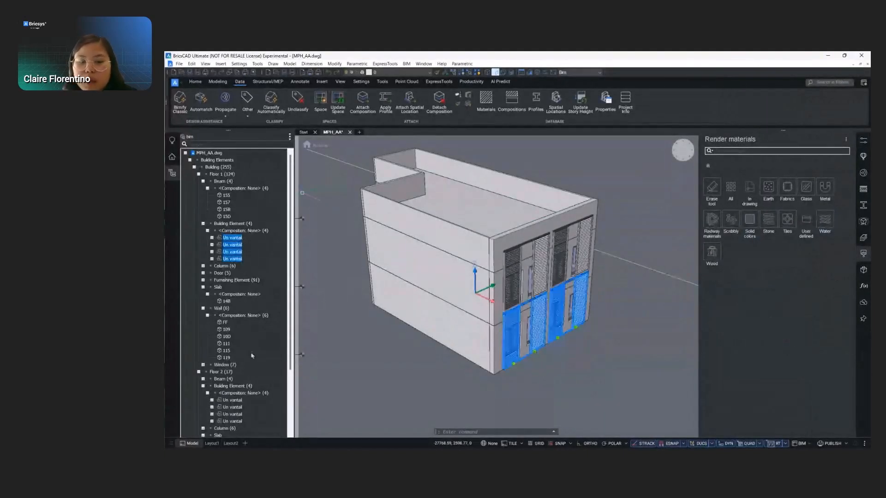
left_click(233, 400)
left_click(235, 421, "shift")
right_click(238, 422)
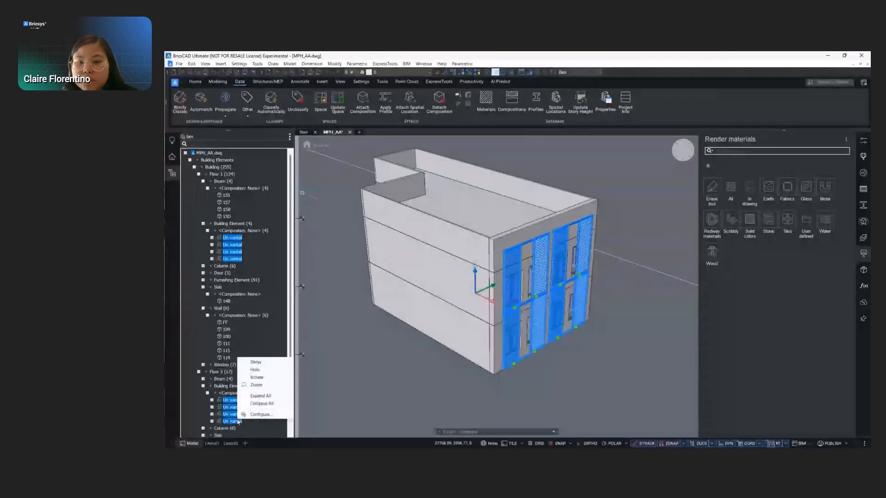
left_click(255, 370)
- Apply the Brick Red stone material to the building's exterior walls and parapets
left_click(768, 220)
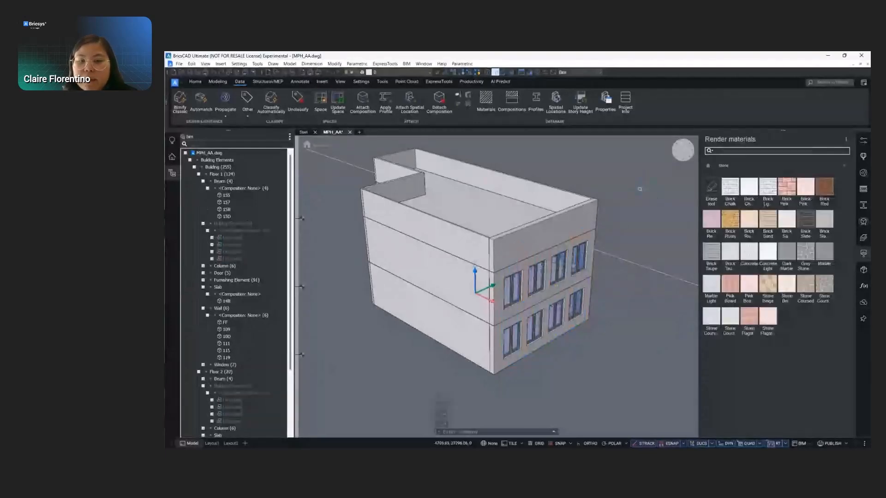
middle_click_drag(639, 189, 596, 187, "shift")
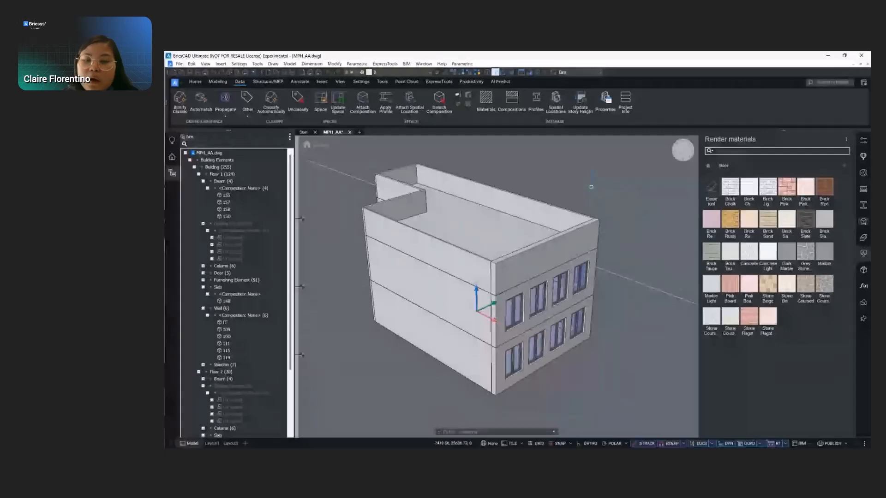
left_click(820, 190)
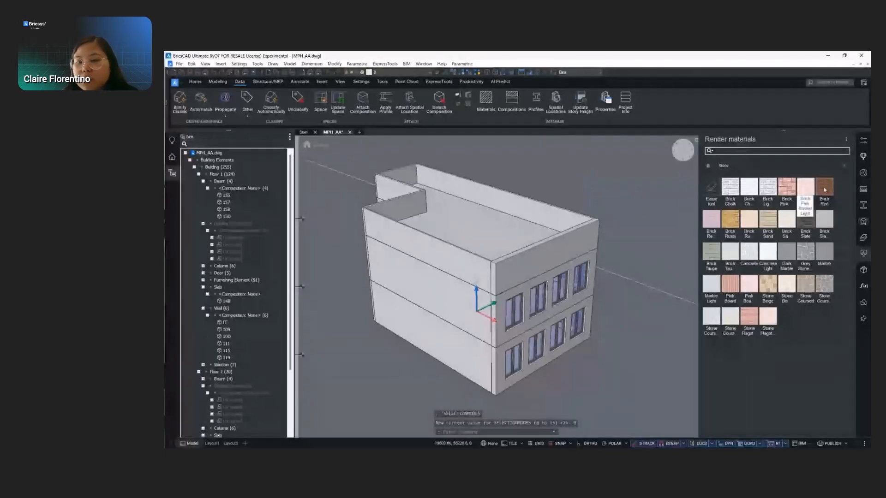
left_click(526, 258)
left_click(455, 249)
middle_click_drag(429, 273, 539, 259, "shift")
scroll(538, 259, "down", 2)
- Delete the upper door on the narrow, still uncoated end wall
middle_click_drag(350, 296, 452, 317)
left_click(421, 297)
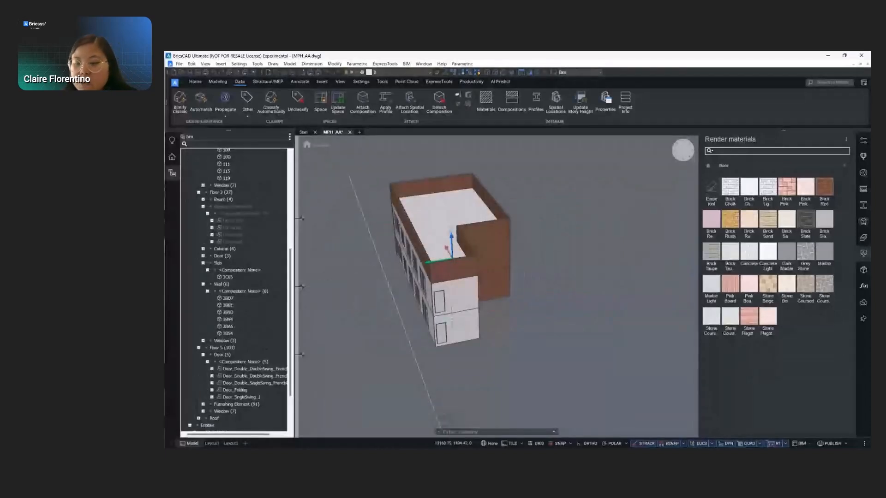
scroll(451, 317, "up", 3)
left_click(417, 277)
key("Delete")
- Apply Brick Red to the upper and lower walls of the narrow end face
scroll(545, 323, "down", 3)
mouse_move(547, 330)
middle_mouse_down("shift")
mouse_move(524, 363)
mouse_move(490, 323)
middle_mouse_up("shift")
left_click_drag(825, 190, 401, 272)
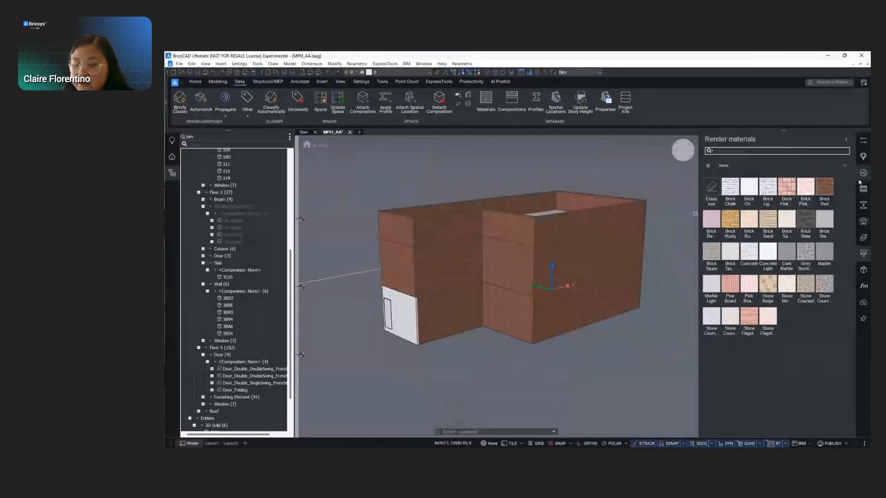
left_click_drag(829, 191, 401, 316)
- Make the four Floor 2 brise-soleil panels visible again
middle_click_drag(618, 258, 433, 287, "shift")
scroll(433, 287, "down", 2)
scroll(545, 260, "up", 1)
middle_click_drag(545, 260, 549, 206, "shift")
middle_click_drag(618, 308, 579, 317)
left_click(233, 221)
left_click(232, 241, "shift")
right_click(238, 242)
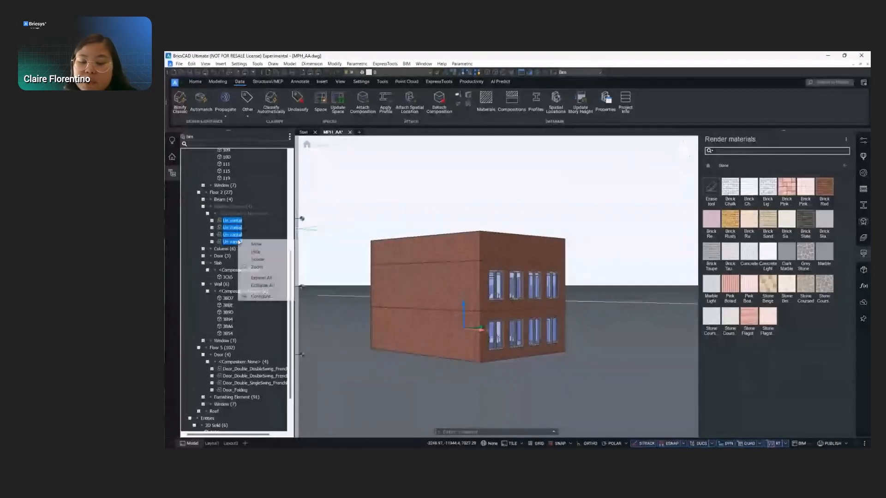
left_click(256, 252)
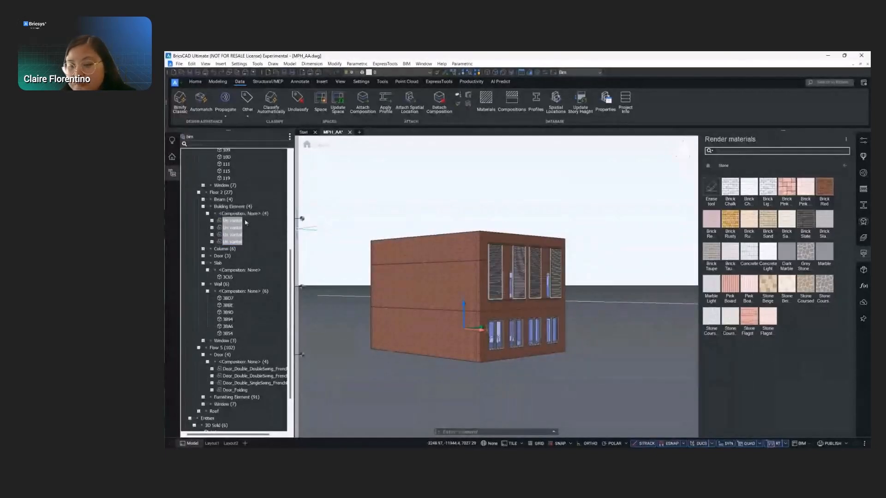
- Make the four Floor 1 brise-soleil panels visible again and clear the selection
scroll(239, 303, "up", 7)
left_click(232, 199)
left_click(233, 220, "shift")
right_click(235, 225)
left_click(249, 233)
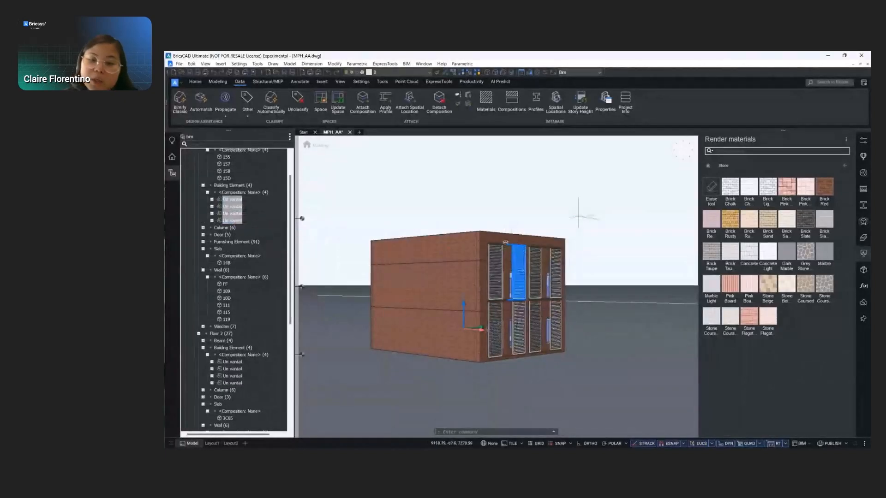
key("Escape")
- Apply the Grass material from the Earth category to the roof surface inside the parapets
middle_click_drag(573, 254, 564, 297, "shift")
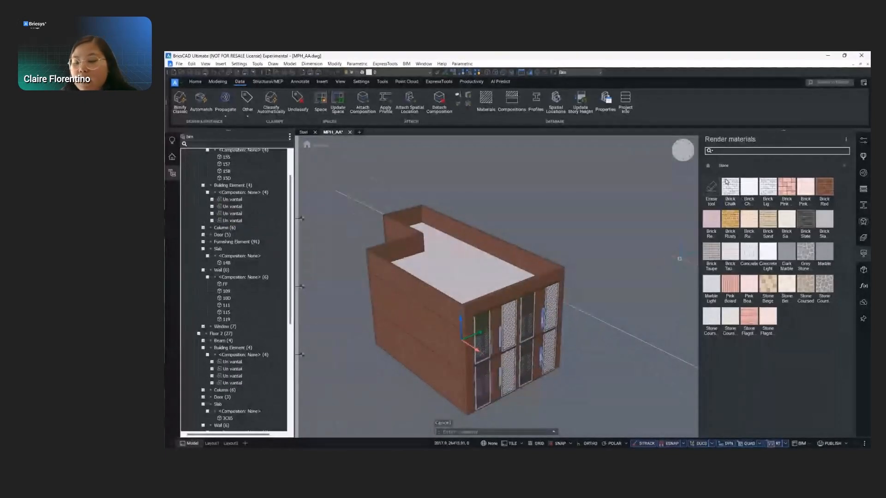
left_click(707, 166)
left_click(768, 187)
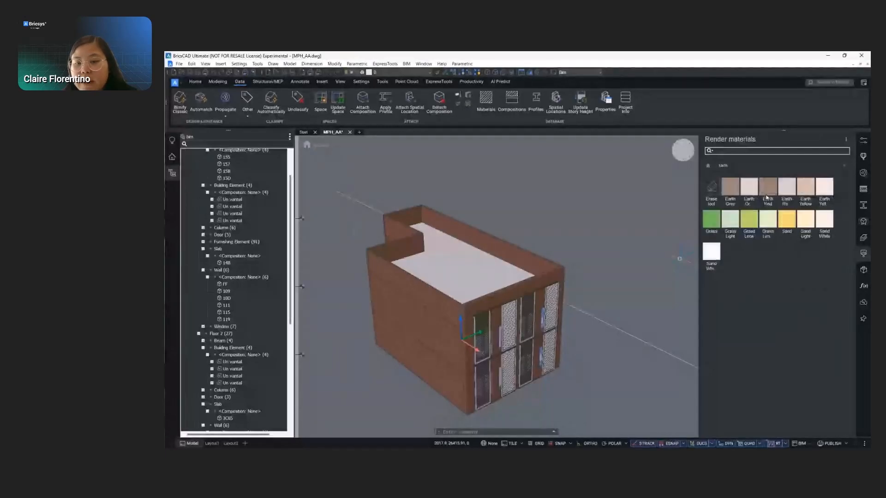
left_click_drag(712, 219, 461, 263)
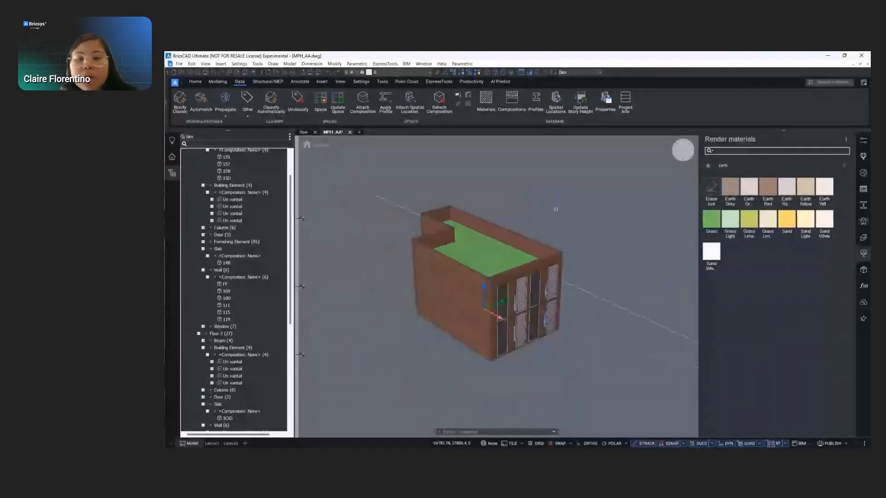
- Try the Render visual style on the finished building
middle_click_drag(549, 314, 519, 305, "shift")
scroll(516, 306, "up", 4)
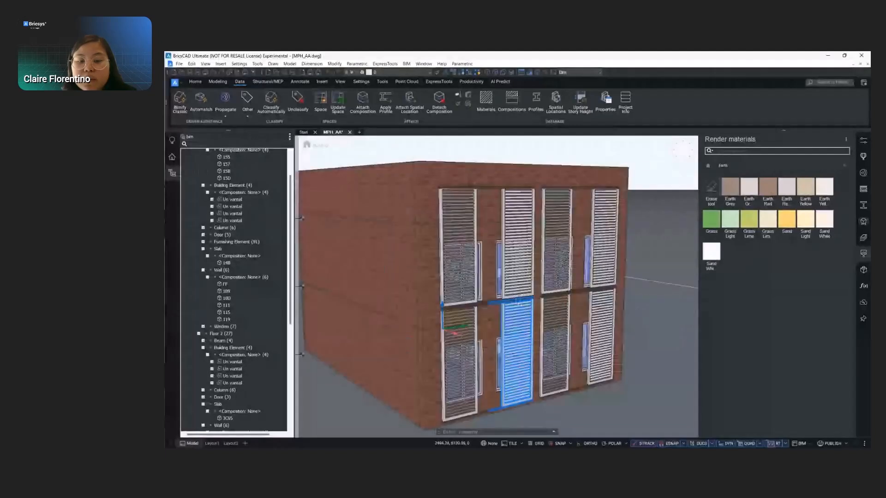
scroll(607, 261, "down", 3)
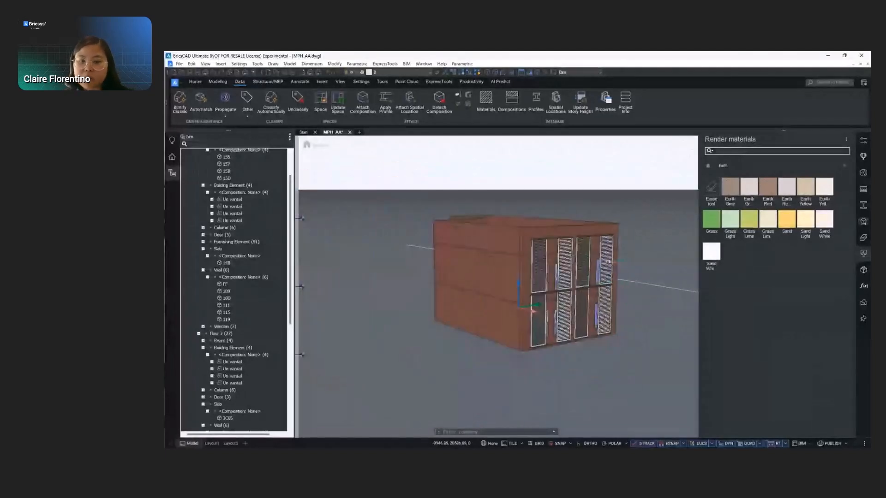
left_click(579, 72)
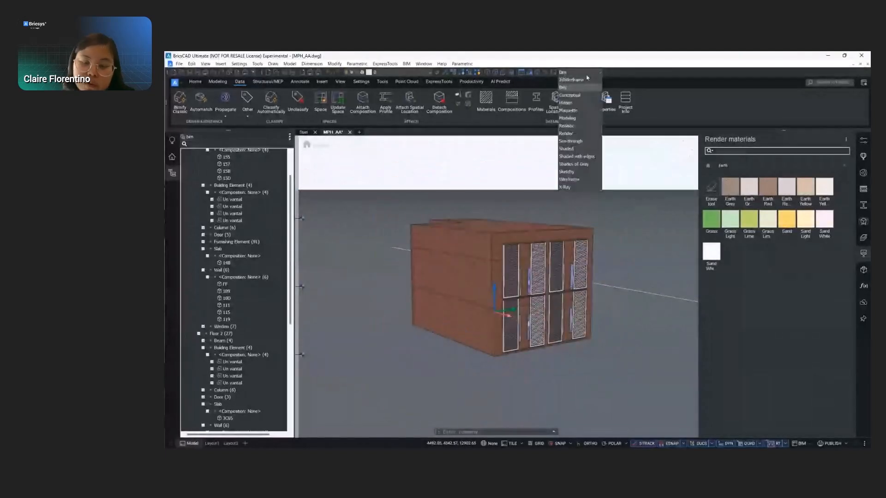
left_click(568, 134)
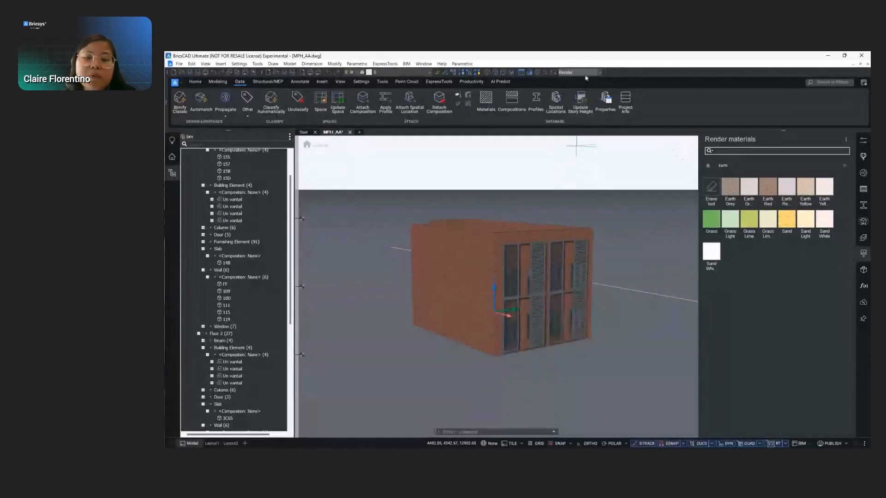
- Set the visual style to Shaded and view the brise-soleil facade up close
left_click(585, 72)
left_click(572, 149)
scroll(559, 291, "up", 6)
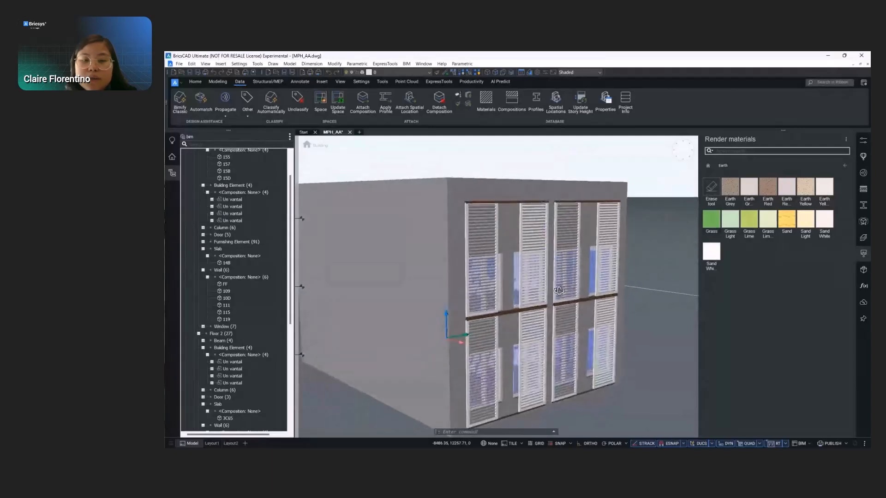
- Set the visual style to Realistic and view the building with its materials
left_click(576, 72)
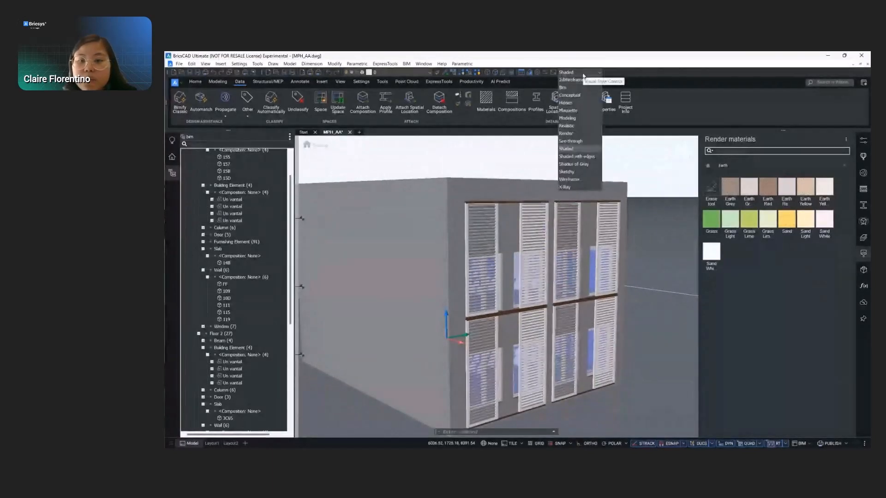
left_click(570, 127)
middle_click_drag(595, 197, 633, 288, "shift")
scroll(628, 196, "down", 3)
scroll(633, 288, "up", 4)
- Apply the Brick Red material from the Stone category to the building's exterior walls
left_click(707, 166)
left_click(818, 197)
left_click(613, 249)
left_click(621, 278)
scroll(585, 259, "down", 3)
mouse_move(489, 298)
middle_mouse_down("shift")
mouse_move(512, 309)
mouse_move(533, 279)
mouse_move(475, 289)
mouse_move(607, 290)
mouse_move(479, 289)
mouse_move(483, 308)
middle_mouse_up("shift")
- Close the side panels to enlarge the drawing area and view the brick building from several angles
left_click(174, 159)
left_click(174, 158)
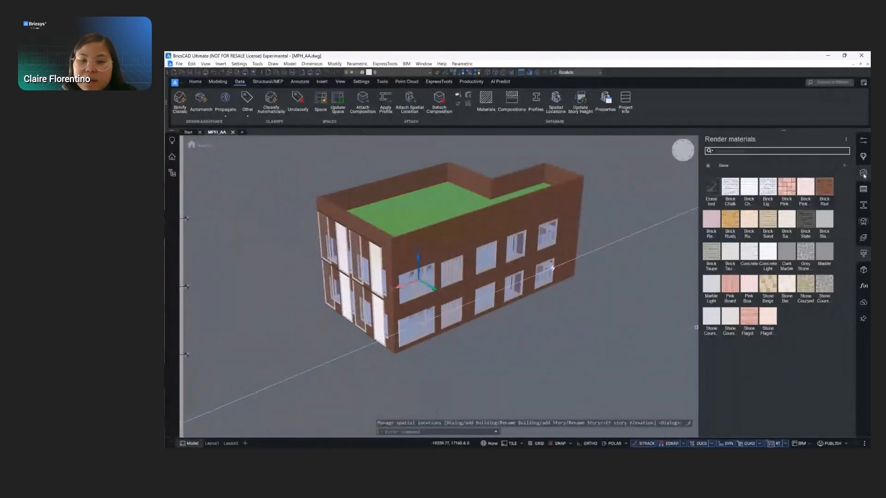
left_click(863, 253)
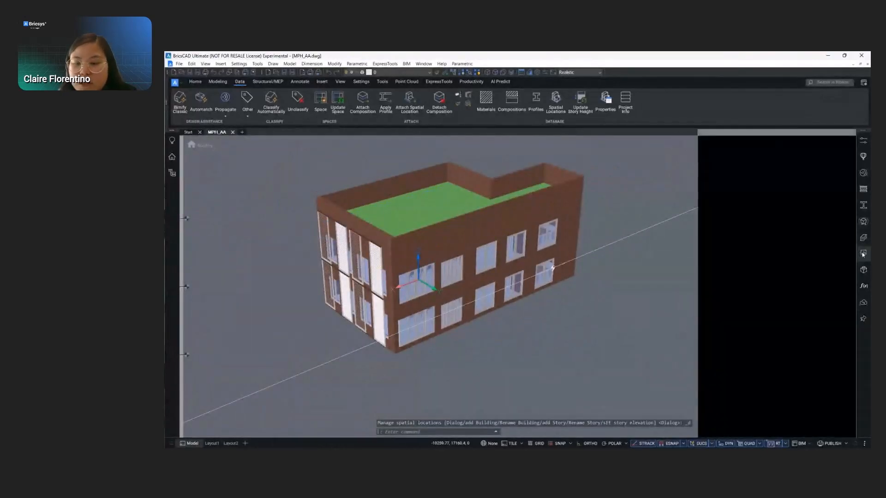
middle_click_drag(591, 308, 607, 291, "shift")
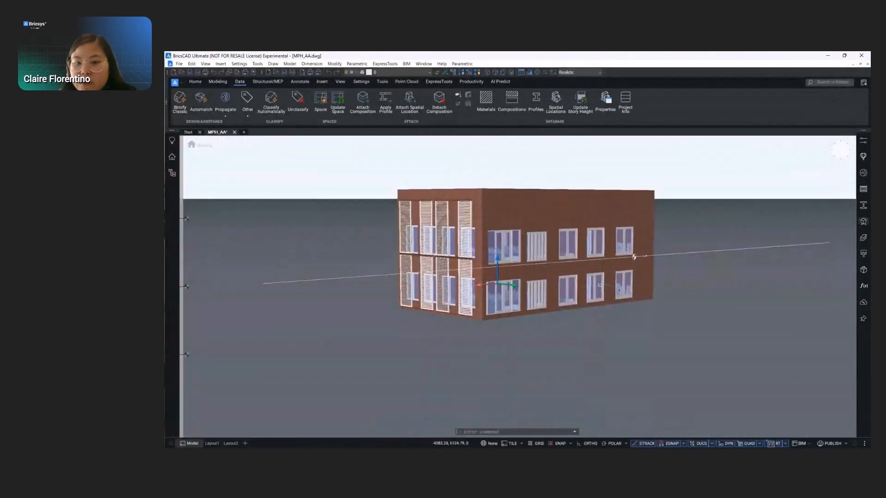
scroll(607, 291, "up", 10)
middle_click_drag(416, 286, 589, 281, "shift")
scroll(653, 300, "down", 2)
middle_click_drag(654, 300, 547, 225, "shift")
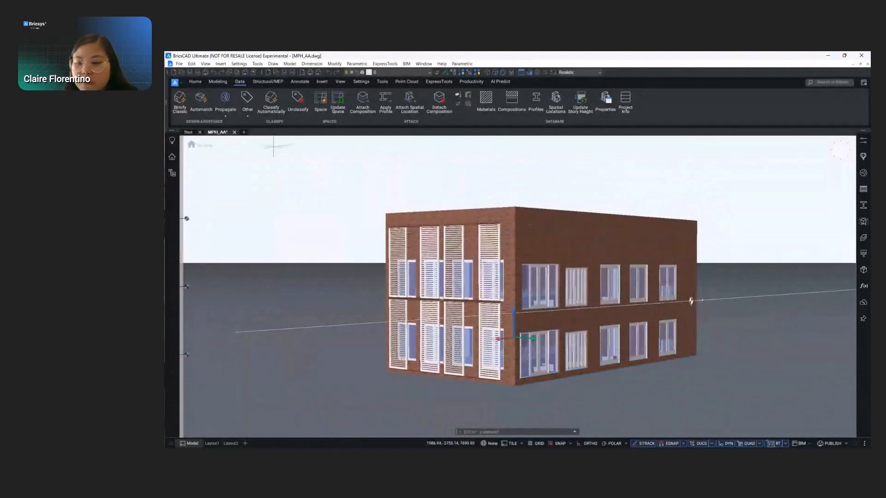
- Examine the building structure by expanding the two floors, the roof and the existing plan sections
left_click(171, 174)
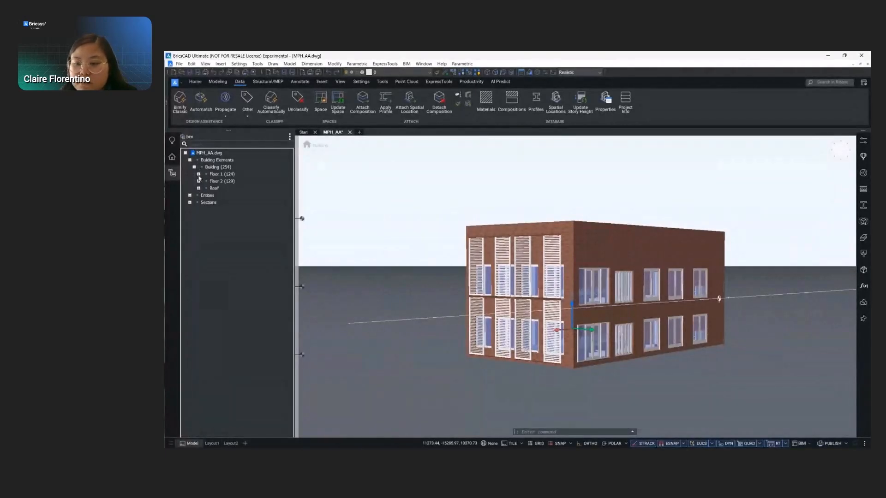
left_click(198, 175)
left_click(199, 238)
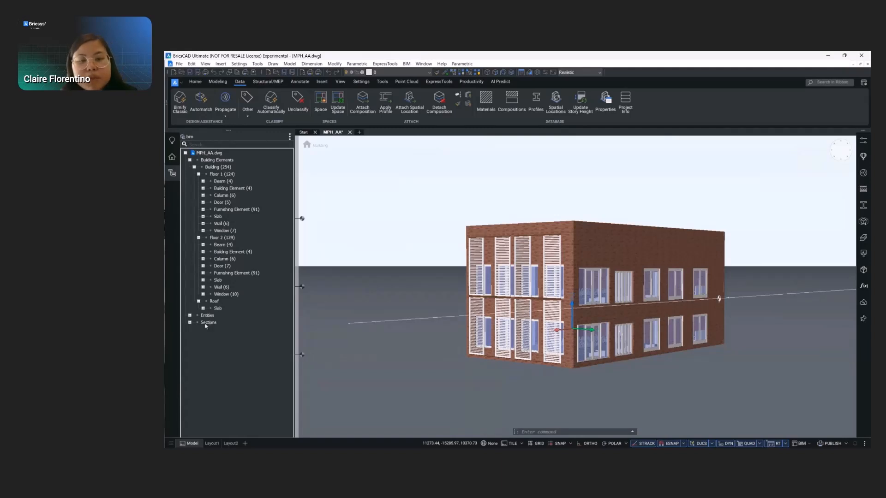
left_click(208, 322)
left_click(189, 322)
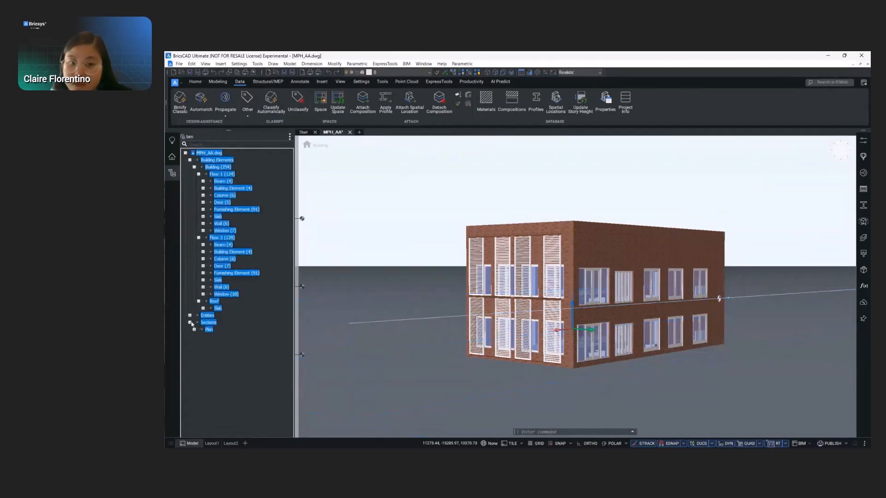
left_click(204, 331)
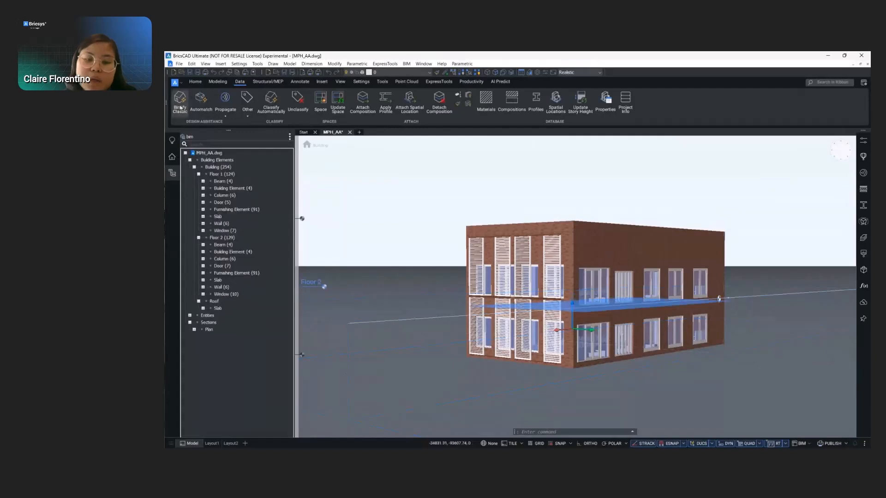
- Run Bimify on the entire drawing with classification, spatial locations, spaces, elevations and floor plans enabled
left_click(180, 100)
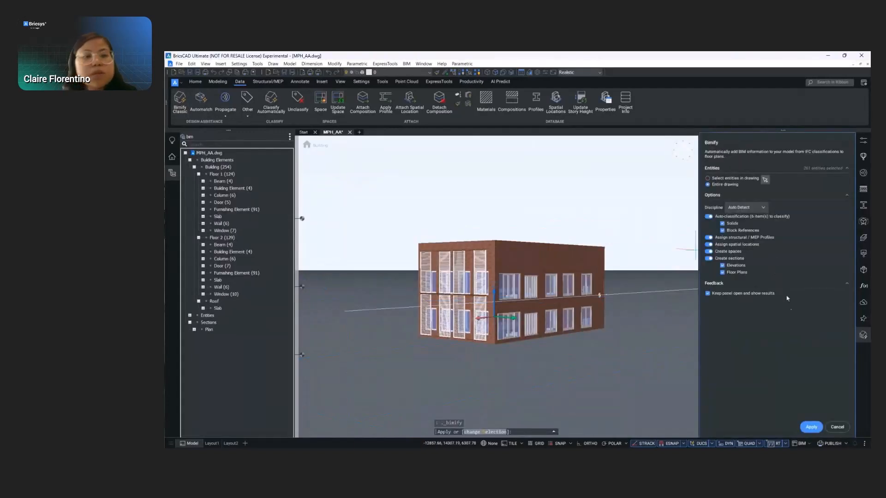
left_click(812, 429)
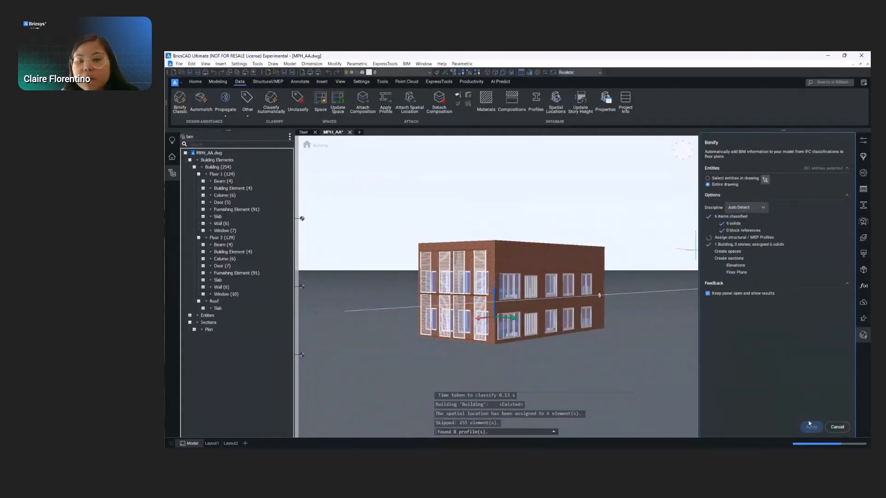
left_click(811, 428)
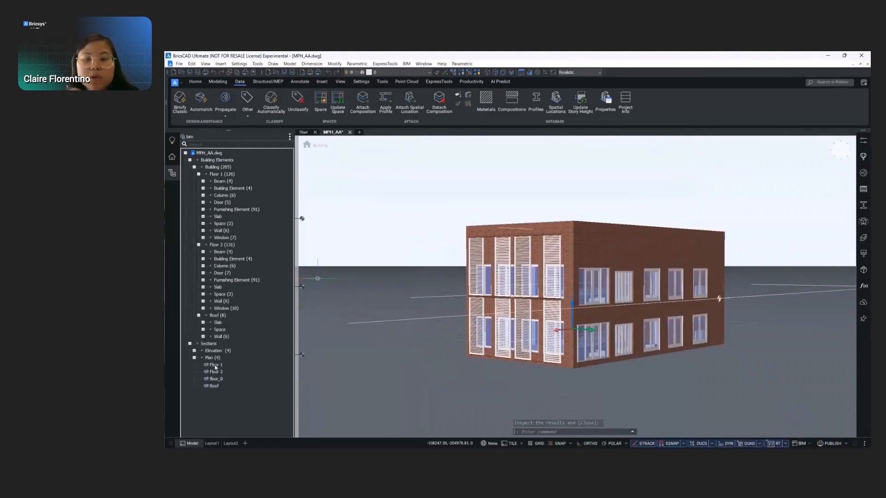
- Hide the floor_0 plan section and look around the building and its generated section lines
left_click(216, 372)
left_click(216, 379)
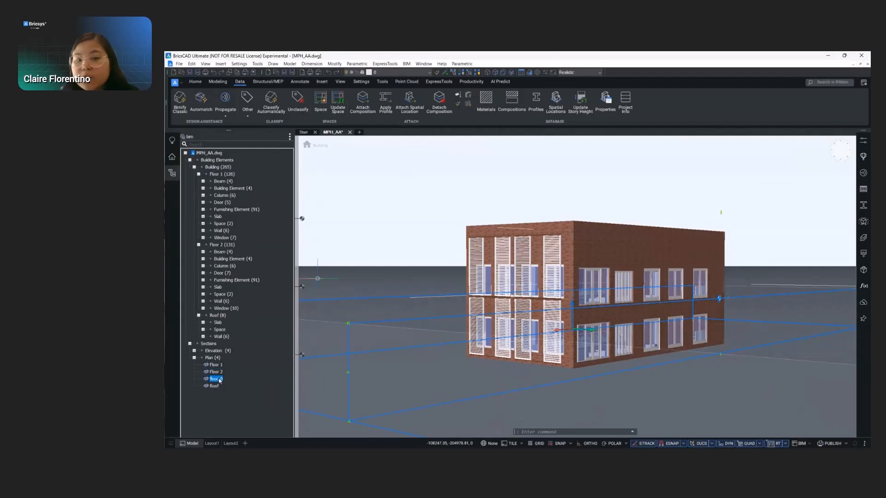
left_click(215, 387)
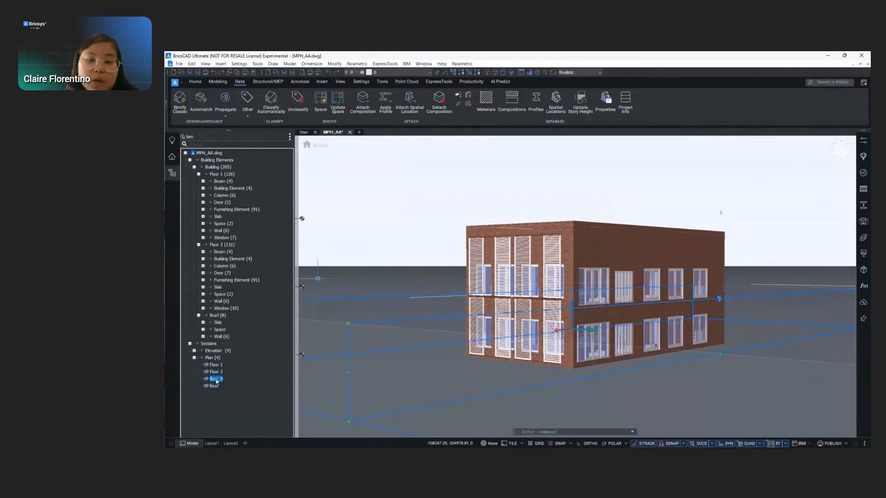
right_click(216, 381)
left_click(231, 391)
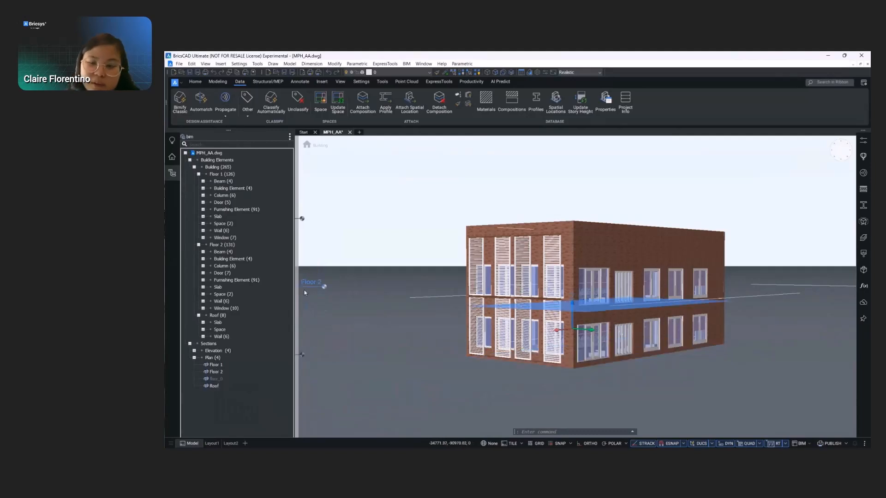
left_click(302, 219)
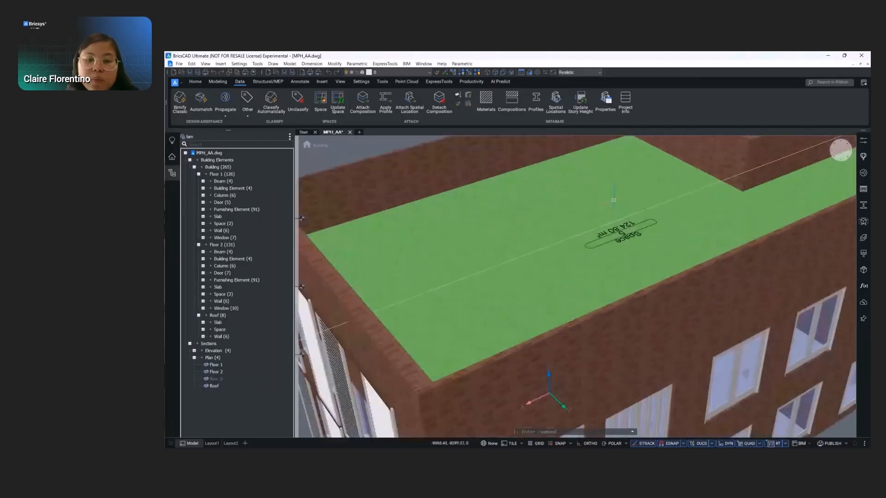
middle_click_drag(622, 247, 693, 247, "shift")
scroll(652, 208, "down", 5)
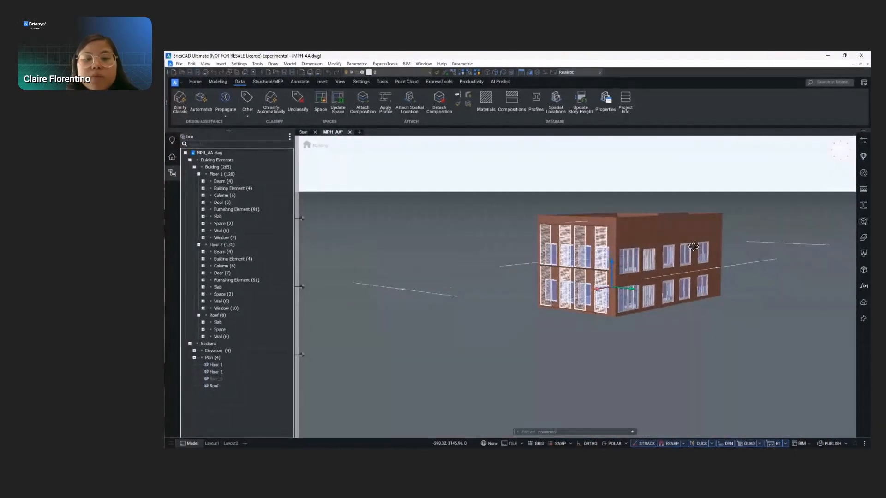
scroll(693, 251, "up", 3)
mouse_move(646, 292)
middle_mouse_down("shift")
mouse_move(624, 275)
mouse_move(575, 314)
middle_mouse_up("shift")
- Create a BIM project from the current drawing and widen the project browser
left_click(170, 159)
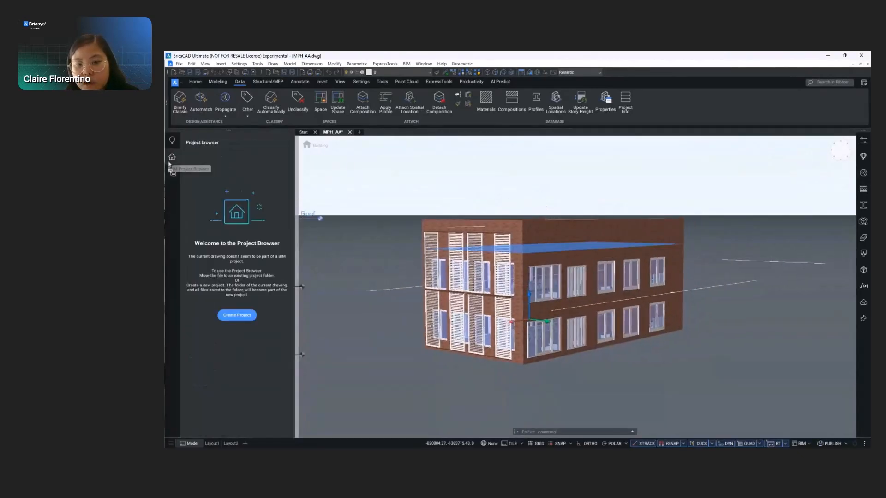
left_click(235, 315)
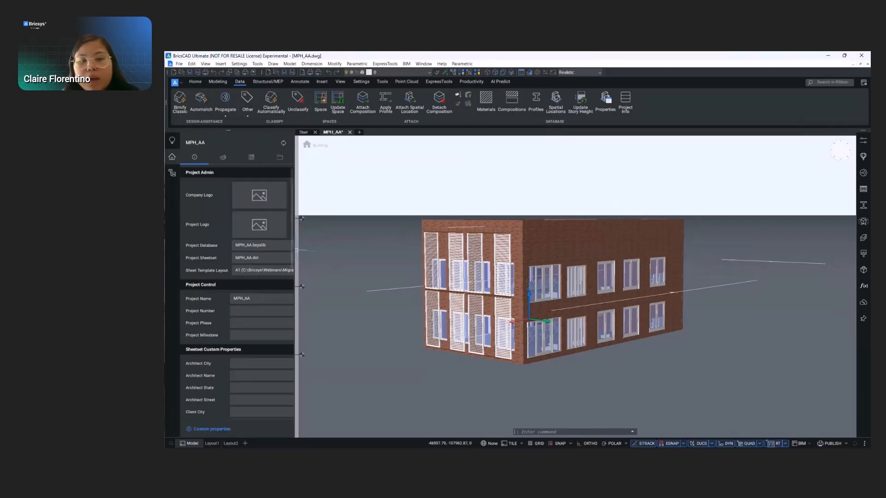
left_click_drag(294, 250, 329, 249)
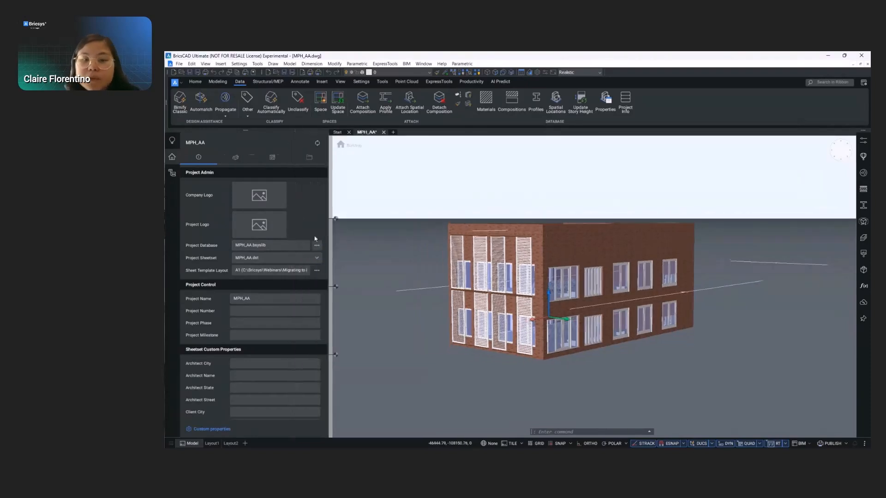
- Start creating sheets from the Floor 1, Floor 2 and Roof plans and the Front, Back, Left and Right elevations
left_click(236, 159)
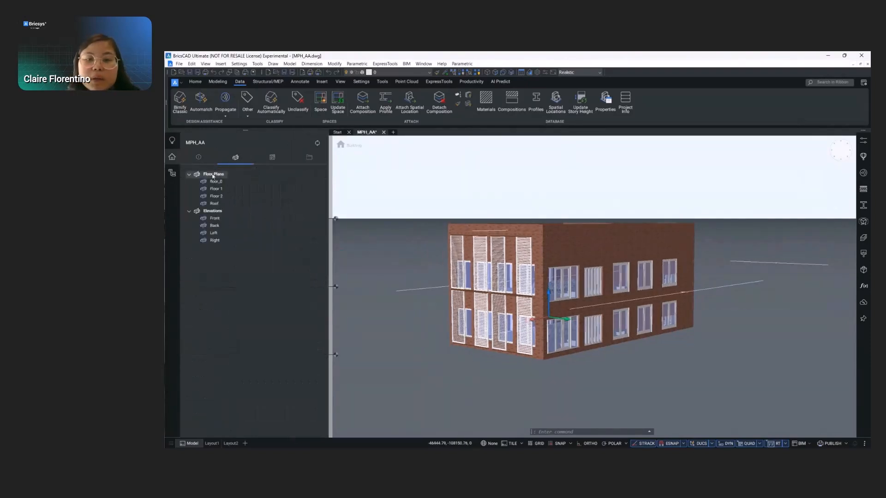
left_click(218, 241, "shift")
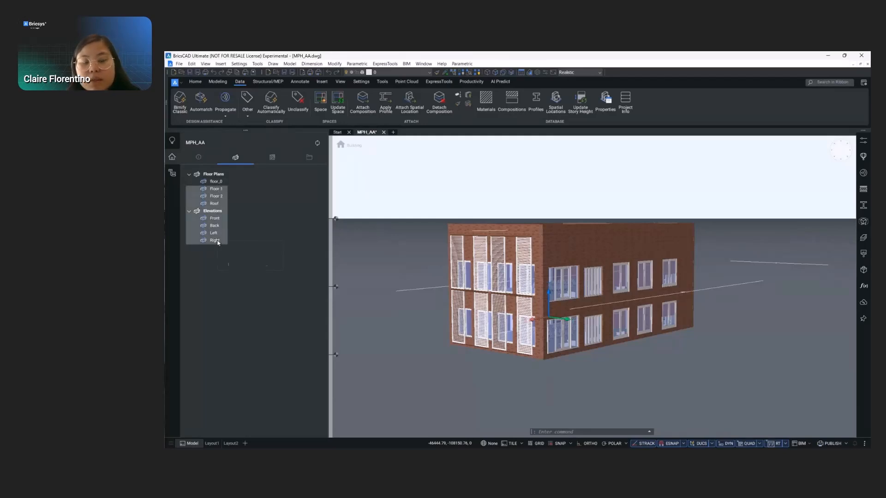
left_click(238, 249)
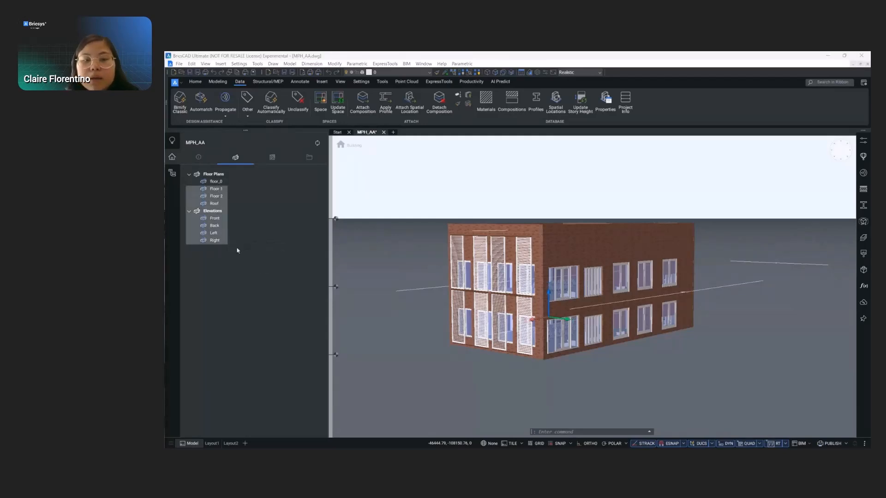
left_click_drag(536, 159, 570, 146)
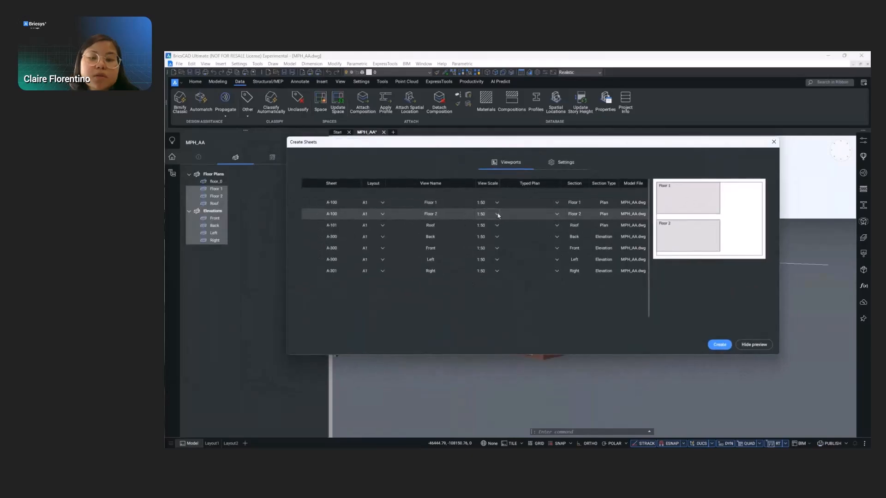
- Set all listed views to a 1:50 scale and create their A1 sheets
left_click_drag(438, 205, 440, 273)
left_click(496, 203)
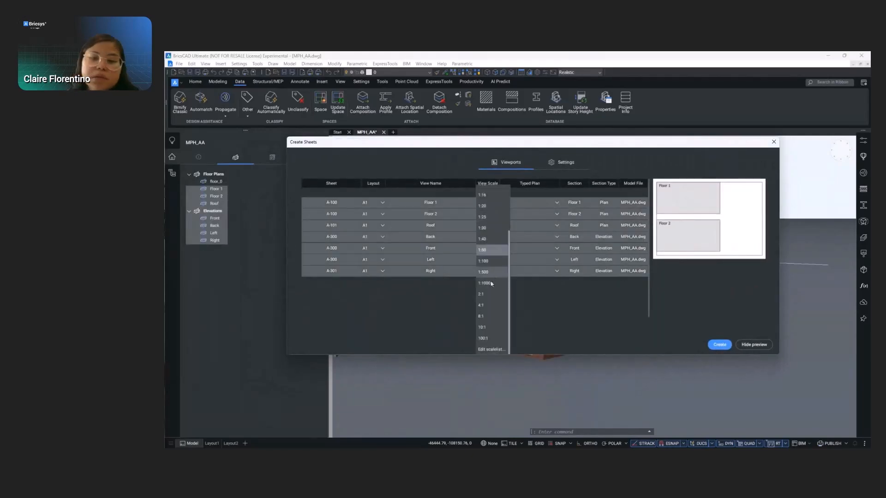
left_click(489, 261)
left_click(497, 203)
left_click(482, 253)
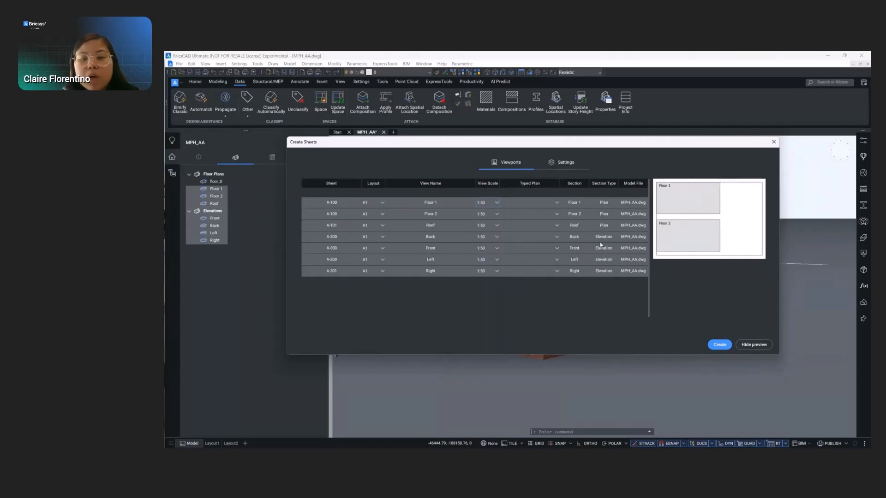
left_click(719, 345)
- Update sheet A-100 with the Floor 1 and Floor 2 plans and open it for inspection
left_click(272, 158)
right_click(239, 174)
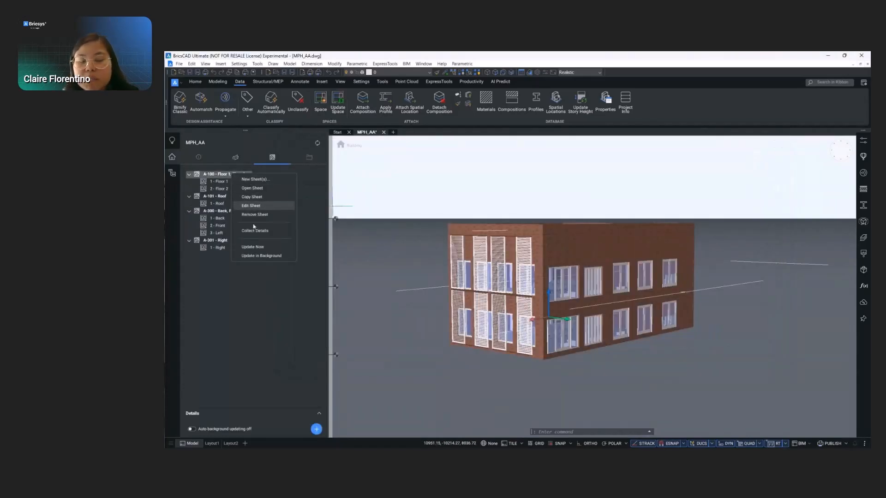
left_click(253, 247)
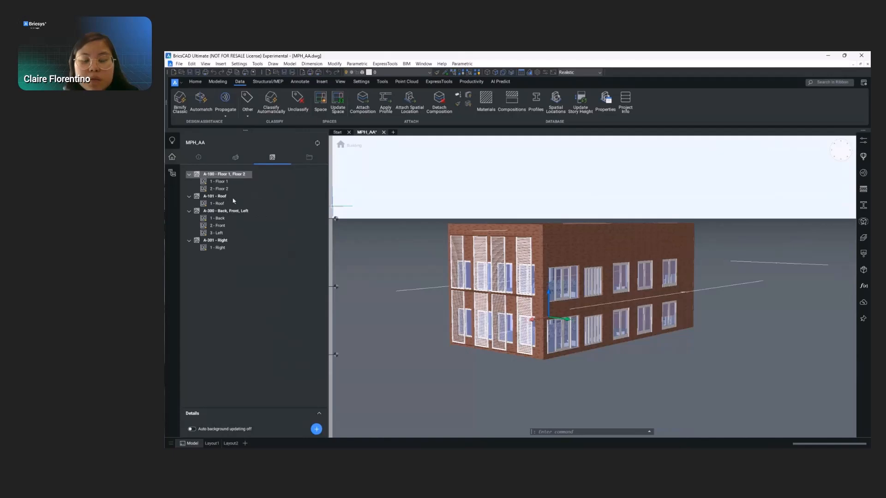
right_click(248, 177)
left_click(267, 200)
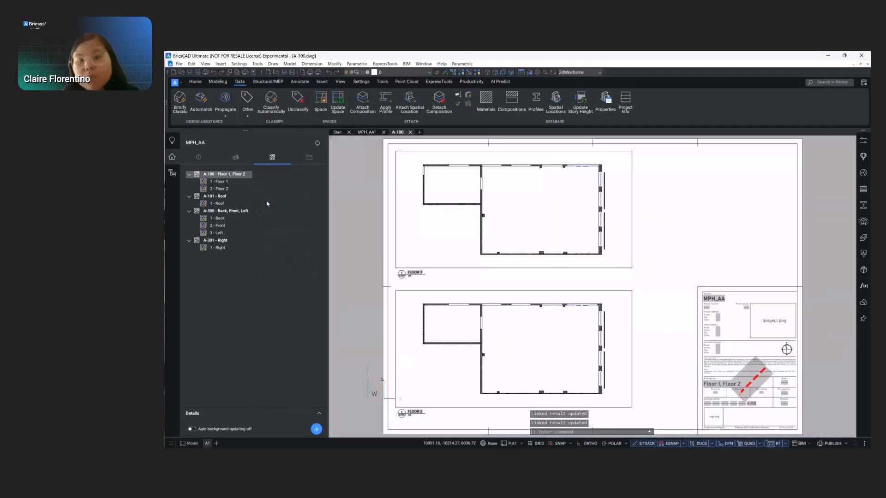
scroll(601, 370, "up", 4)
scroll(624, 304, "down", 3)
scroll(633, 283, "down", 3)
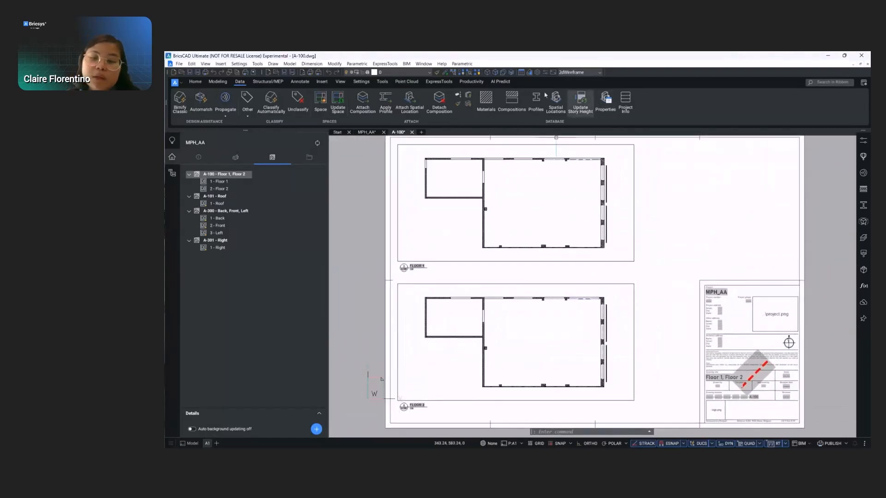
- Place a multileader on sheet A-100 pointing at a brise-soleil panel, with its landing outside the facade
left_click(300, 82)
left_click(619, 103)
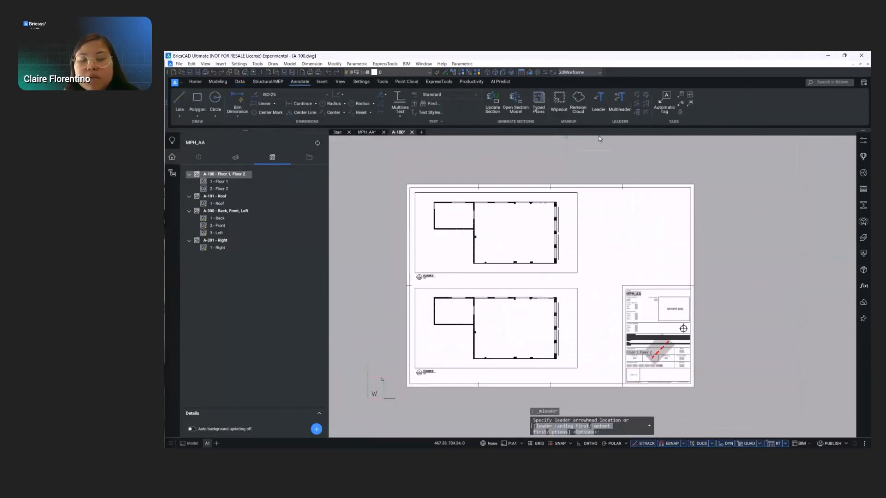
scroll(570, 213, "up", 3)
scroll(554, 222, "up", 2)
left_click(541, 215)
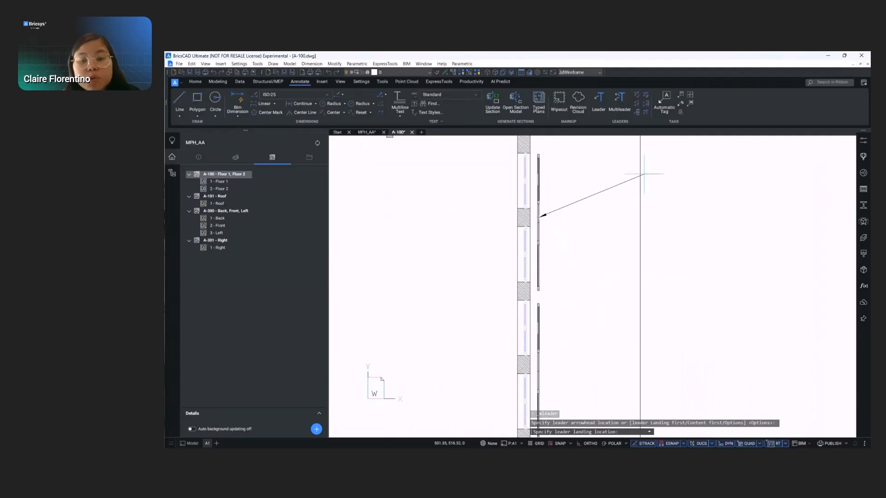
left_click(645, 172)
- Label the multileader on sheet A-100 with two lines of text, BRISE SOLEIL and 3875MM X 1850MM
type("B")
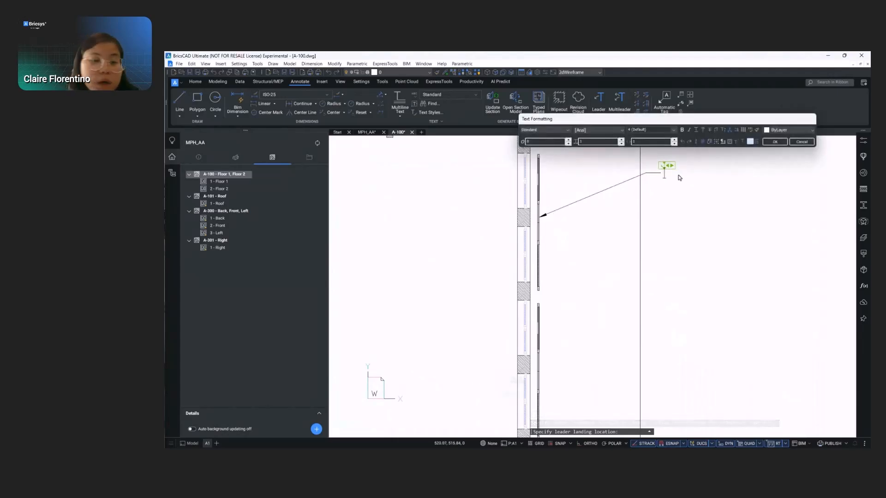
key("Caps_Lock")
type("RISE SOLEIL")
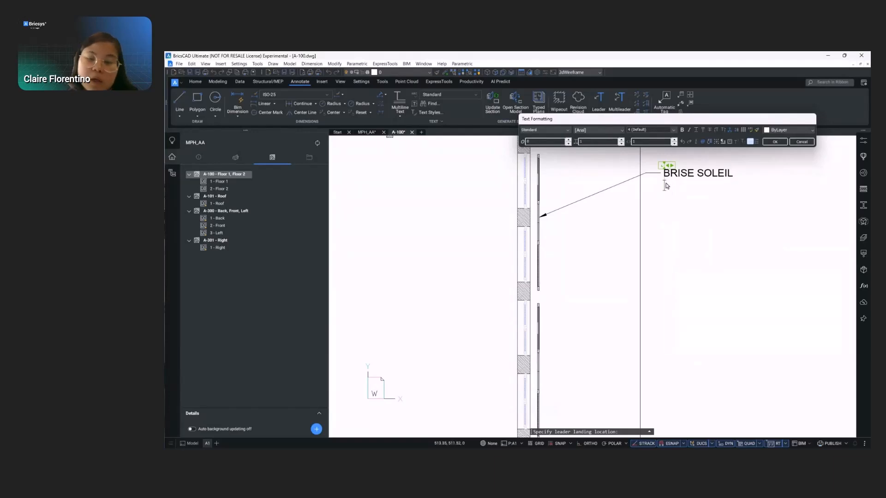
type(" 1875MM X")
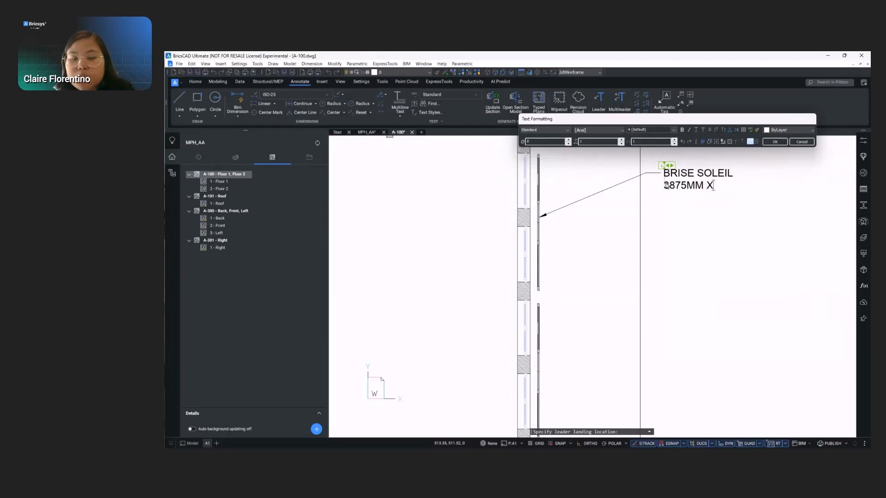
type(" 1850MM")
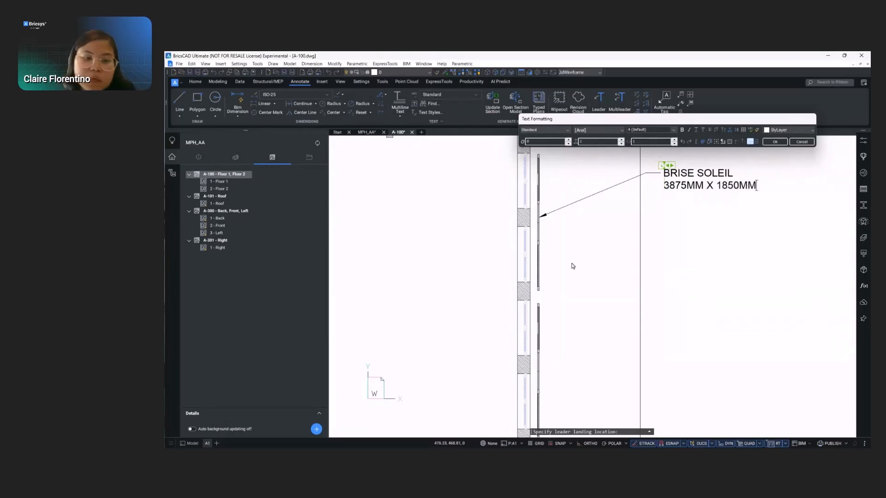
scroll(595, 265, "down", 3)
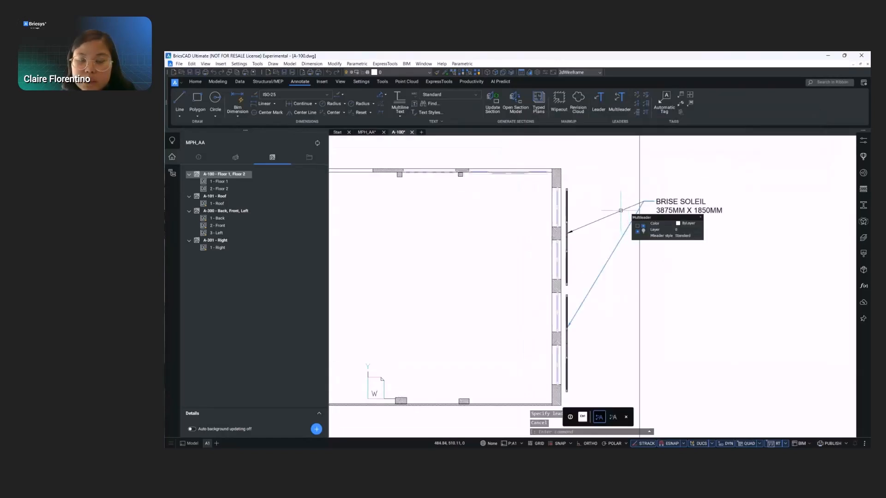
- Copy the two brise-soleil leaders from the Floor 1 plan to the matching facade position on the Floor 2 plan
type("C")
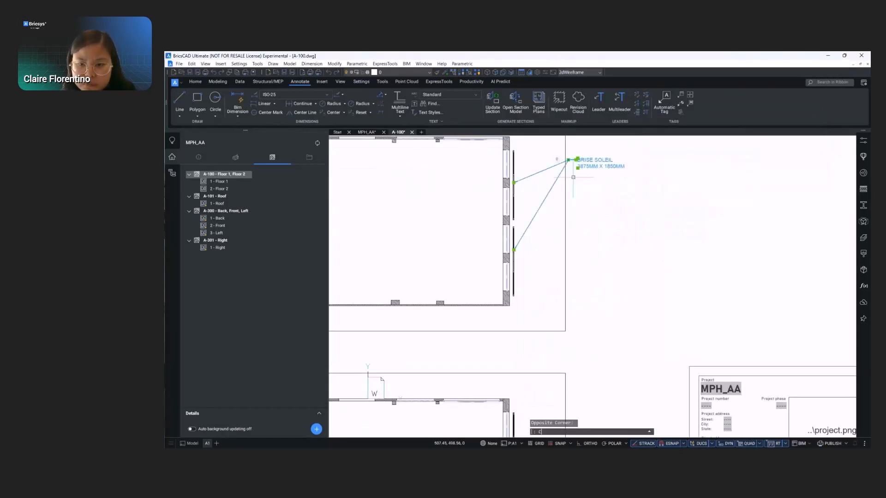
type("O")
key("Return")
left_click(509, 305)
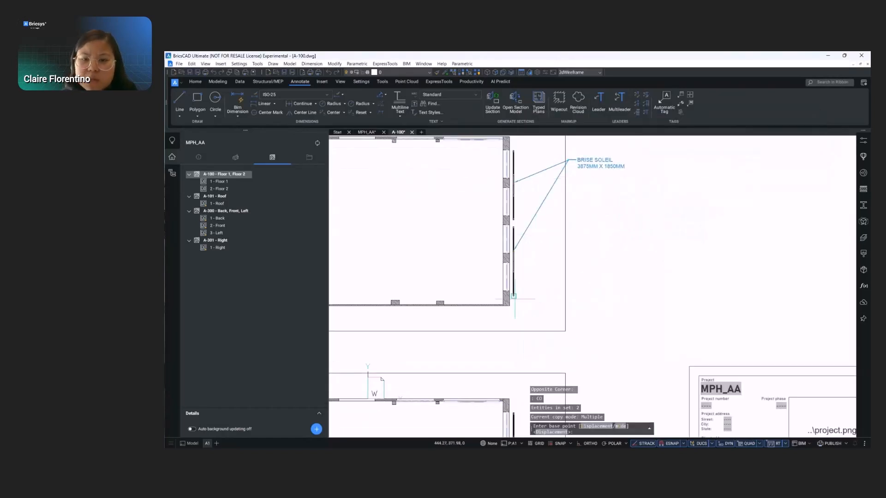
scroll(516, 295, "down", 3)
middle_click_drag(558, 288, 556, 281)
scroll(539, 328, "up", 4)
left_click(518, 283)
scroll(537, 337, "down", 5)
key("Return")
scroll(497, 209, "up", 2)
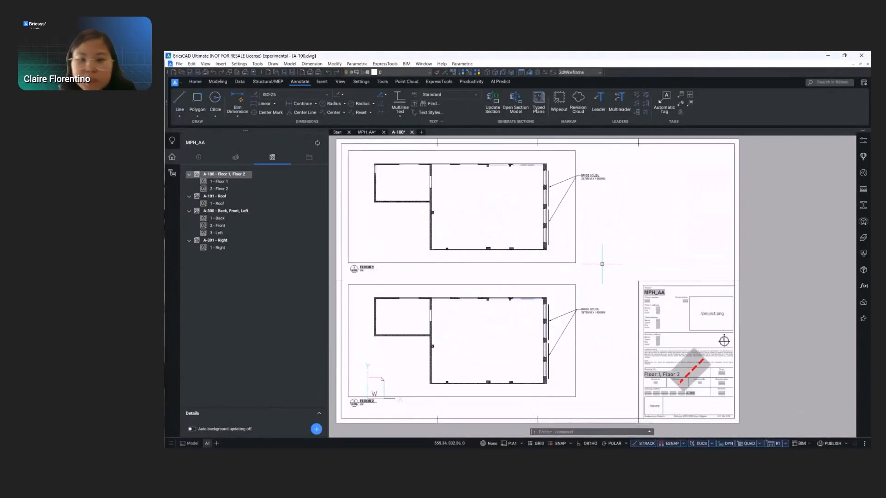
middle_click_drag(600, 264, 624, 264)
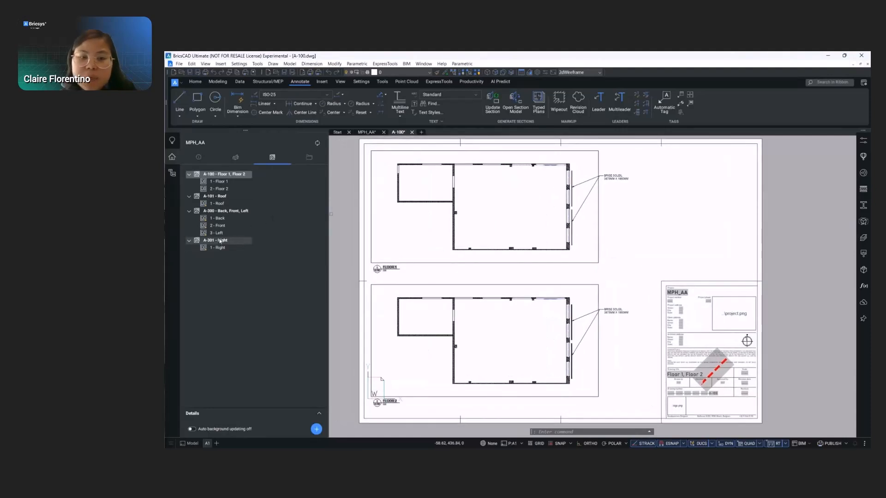
- Update sheet A-300 with the Back, Front and Left elevations and open it for inspection
left_click(224, 211)
right_click(223, 210)
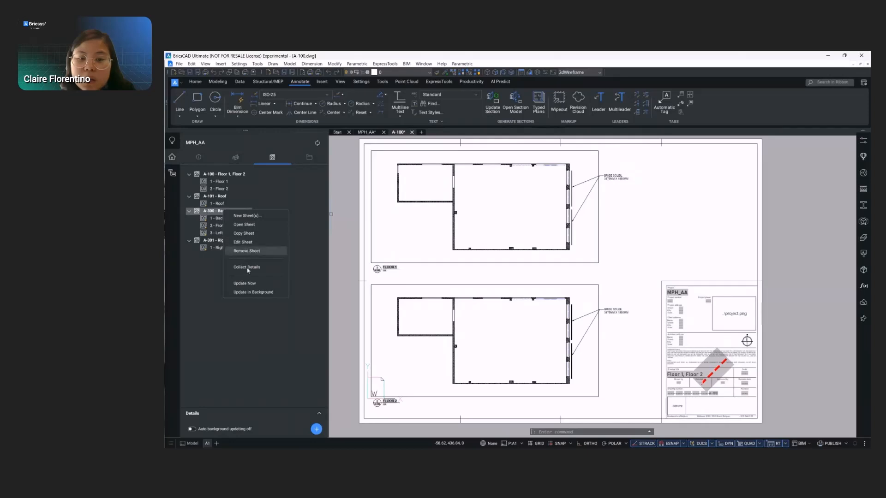
left_click(245, 284)
right_click(231, 212)
left_click(247, 227)
scroll(647, 195, "up", 4)
scroll(652, 190, "up", 2)
scroll(653, 199, "down", 3)
scroll(649, 317, "up", 2)
scroll(679, 245, "down", 2)
scroll(679, 245, "down", 3)
mouse_move(686, 295)
middle_mouse_down()
mouse_move(636, 265)
mouse_move(640, 282)
middle_mouse_up()
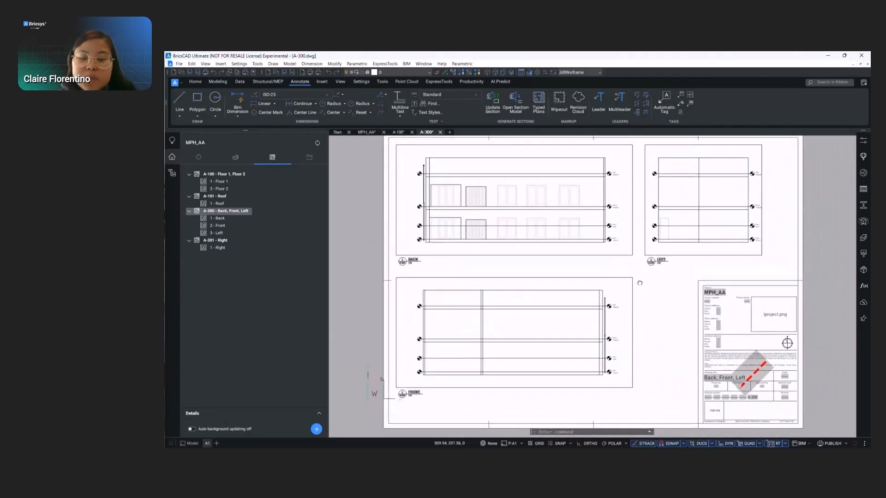
- Update sheet A-301 with the Right elevation and open it
right_click(223, 241)
left_click(247, 312)
right_click(226, 246)
left_click(250, 257)
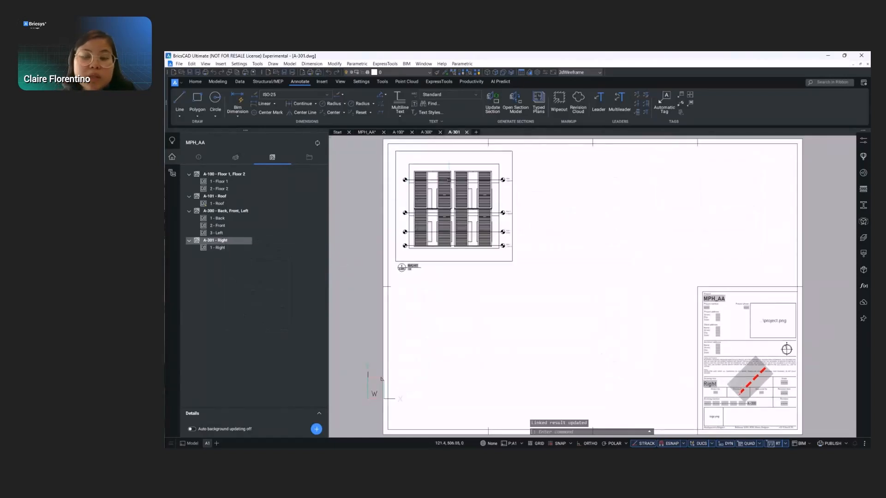
- Add a vertical linear dimension for the height of the upper-right brise-soleil unit, placed beside the Right elevation
scroll(402, 172, "up", 4)
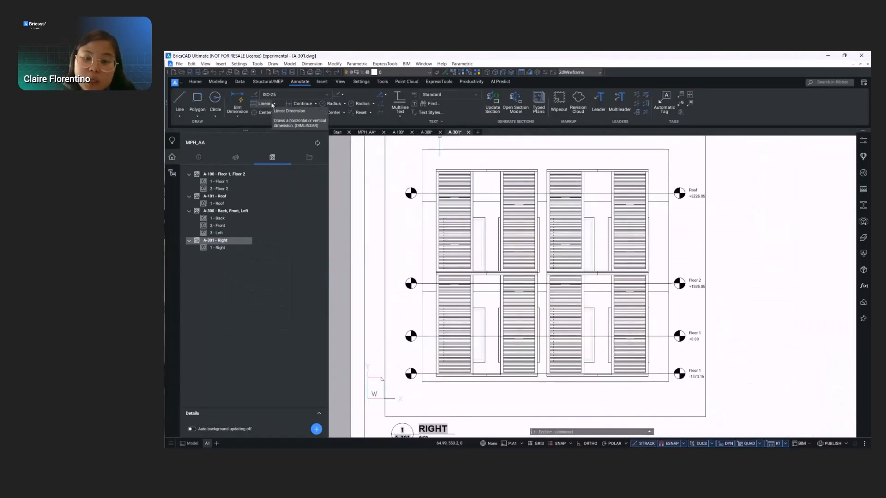
left_click(272, 105)
left_click(647, 171)
scroll(650, 270, "up", 3)
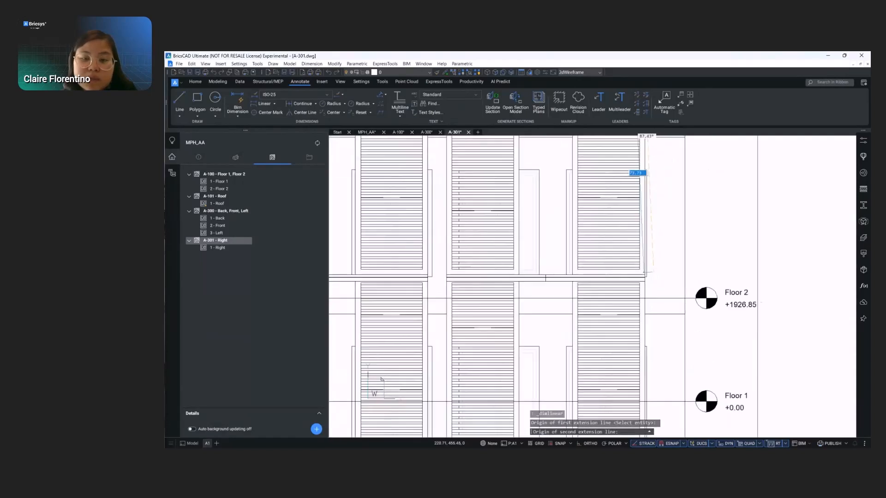
scroll(645, 276, "up", 2)
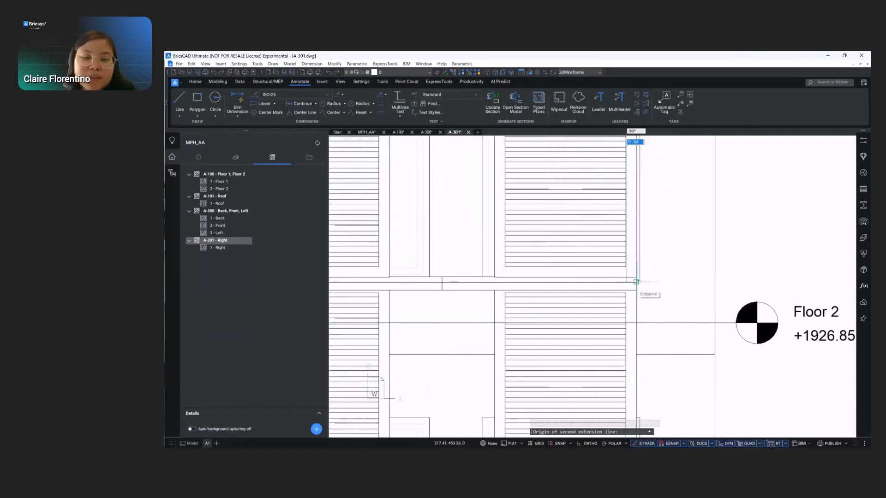
left_click(636, 281)
scroll(636, 281, "down", 3)
scroll(623, 253, "down", 2)
left_click(623, 253)
scroll(576, 198, "up", 2)
- Dimension the right half-width of the upper-right brise-soleil unit horizontally above it, and continue the dimension to the unit's left edge
key("Return")
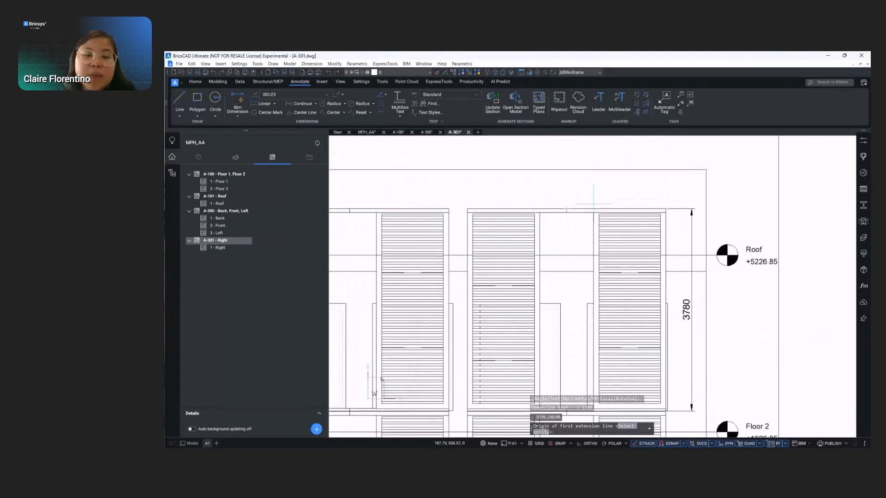
left_click(665, 210)
left_click(566, 208)
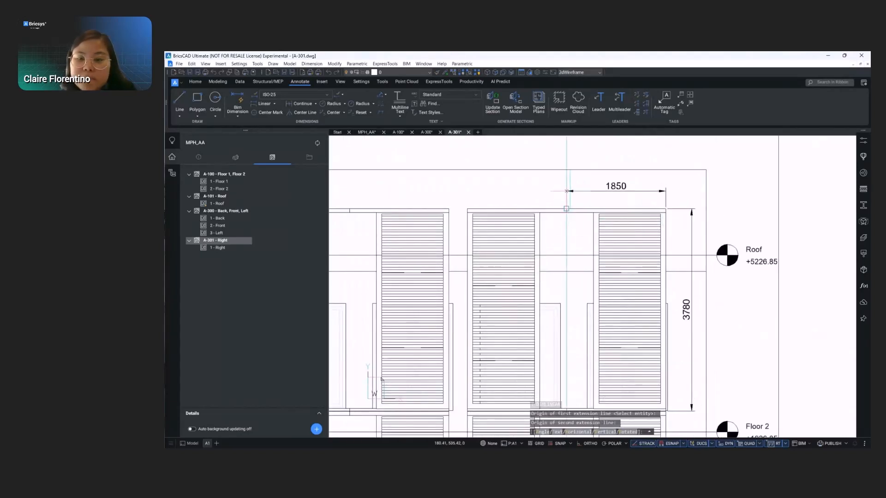
left_click(567, 191)
left_click(303, 103)
left_click(467, 210)
key("Return")
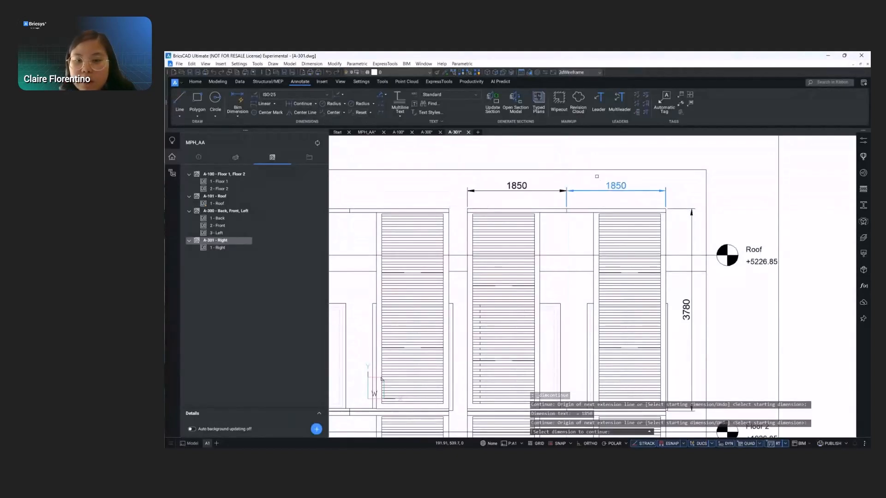
scroll(635, 179, "down", 4)
scroll(636, 177, "up", 4)
key("Escape")
- Move the two horizontal width dimensions together higher above the elevation, clear of the surrounding frame
left_click(582, 190)
left_click(562, 210)
left_click(619, 195)
key("Escape")
left_click(570, 200)
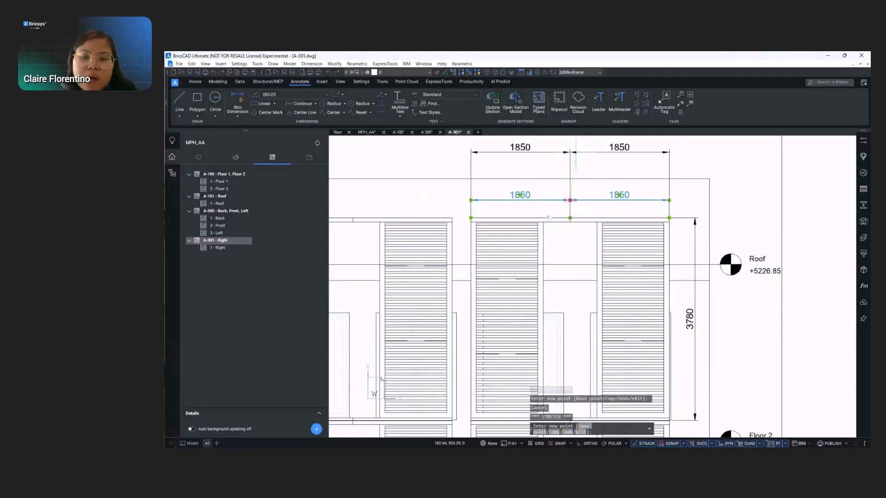
left_click(575, 152)
key("Escape")
scroll(681, 178, "down", 3)
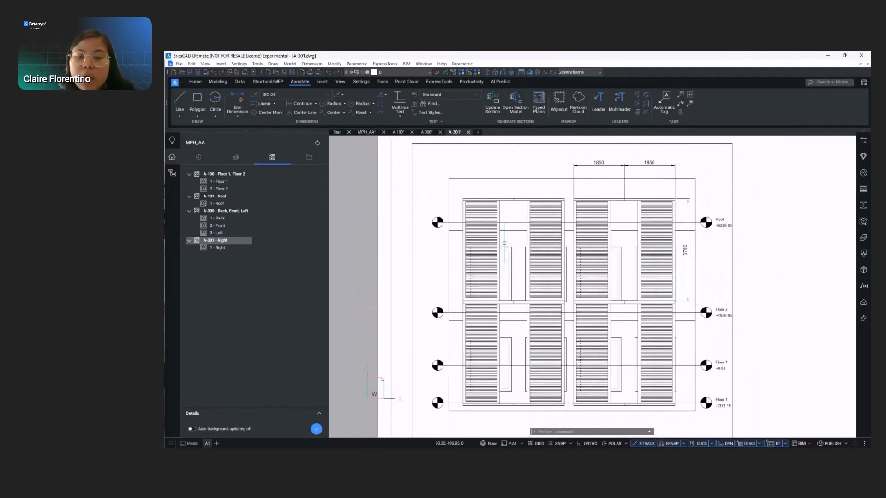
scroll(489, 235, "down", 3)
scroll(613, 262, "up", 2)
middle_click_drag(614, 253, 678, 275)
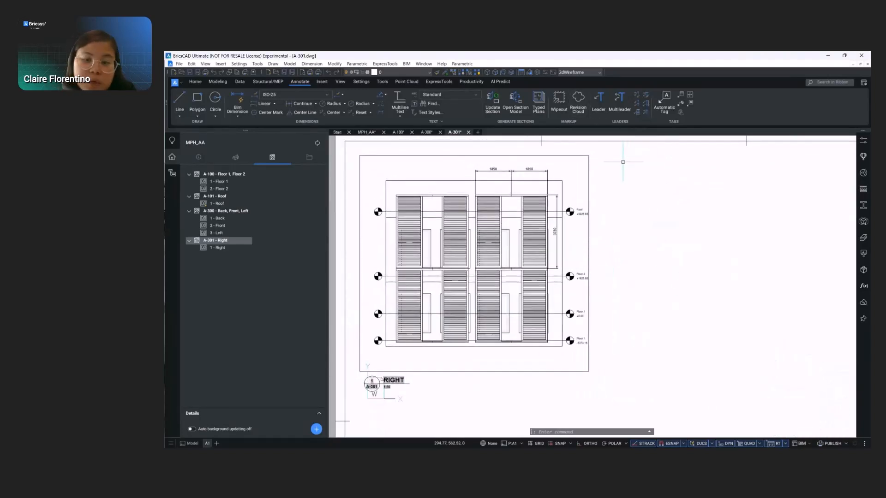
scroll(624, 166, "down", 2)
scroll(712, 212, "down", 2)
middle_click_drag(708, 215, 588, 219)
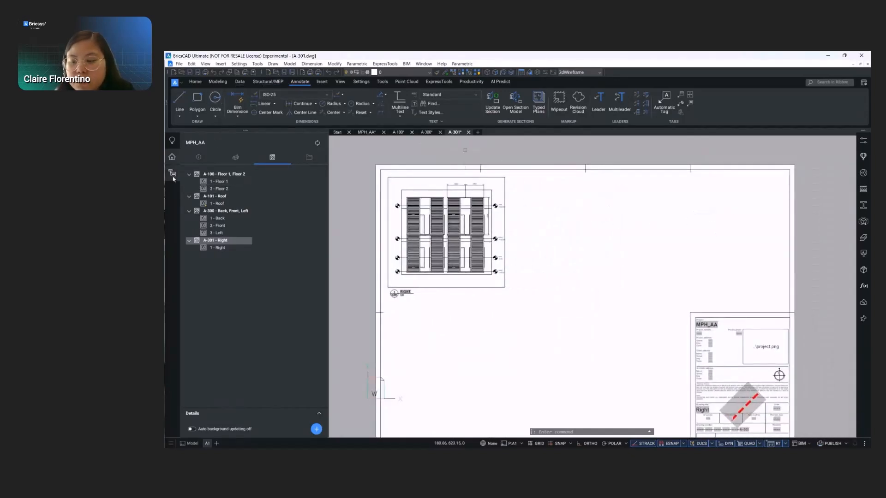
- Rename the copied Beam Schedule BOM file to BriseSoleil and import it into the project's files
left_click(309, 158)
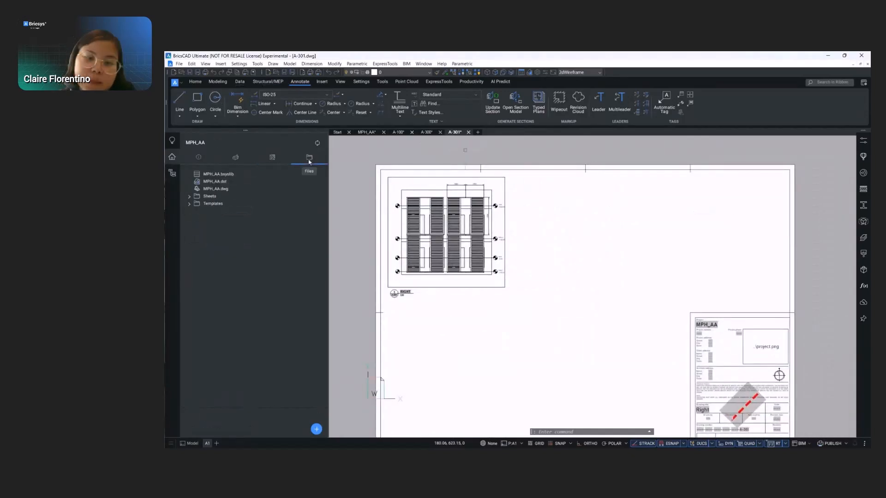
left_click(316, 430)
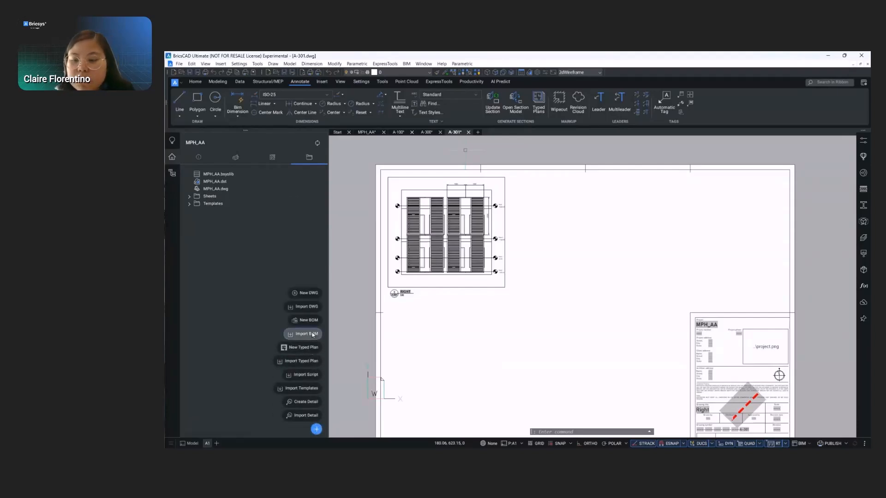
left_click(305, 335)
left_click(548, 209)
right_click(548, 210)
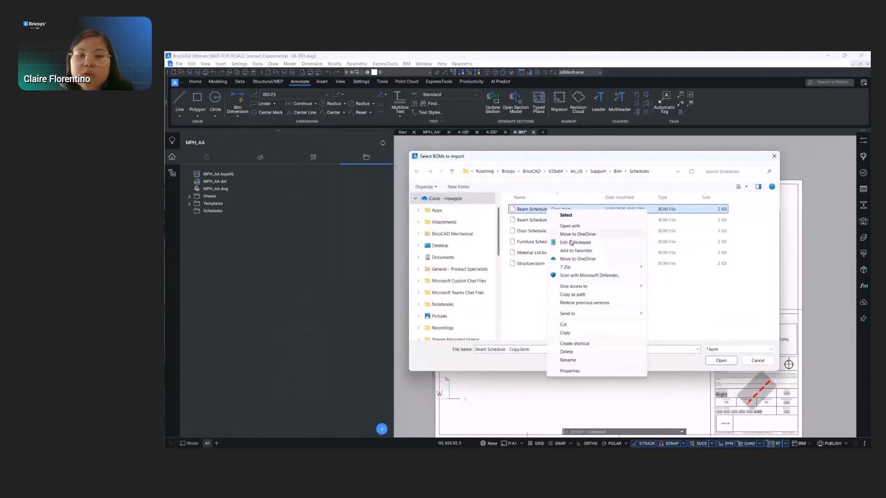
left_click(570, 361)
type("BriseSoleil.bom")
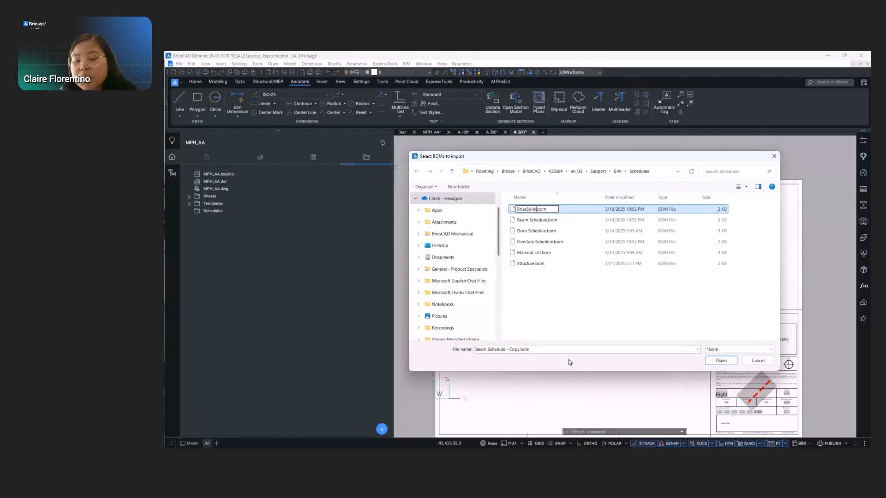
key("Return")
double_click(536, 221)
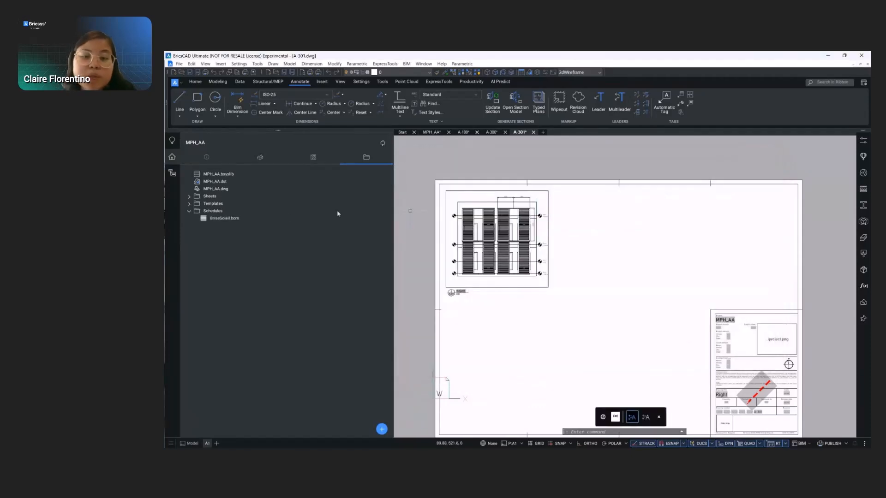
- Open BriseSoleil.bom for editing and filter its Type column to Building Element
double_click(224, 218)
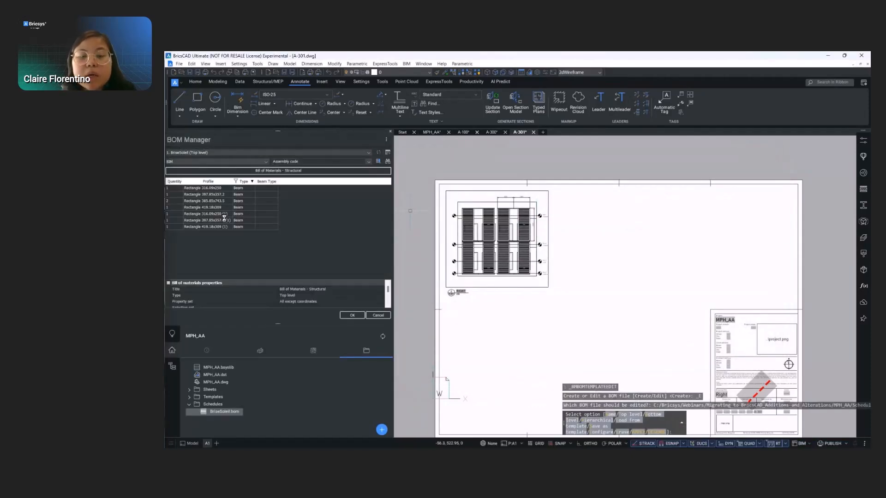
right_click(245, 183)
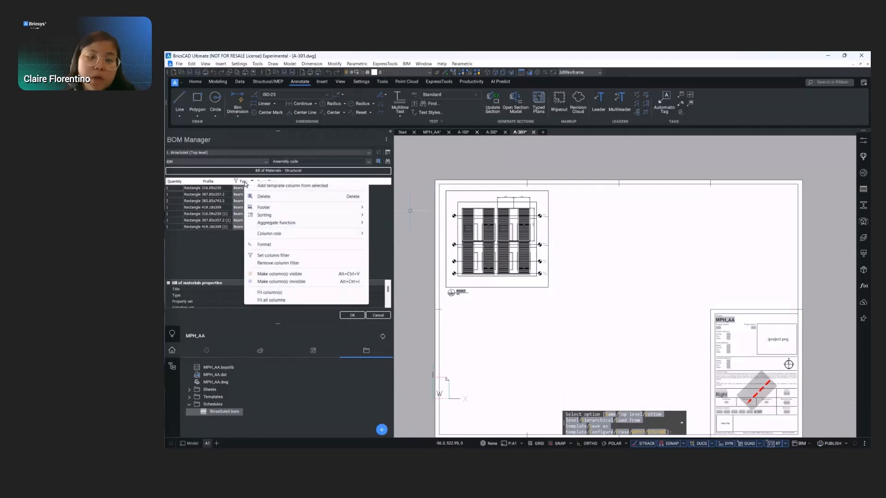
left_click(276, 255)
left_click(238, 245)
left_click(297, 296)
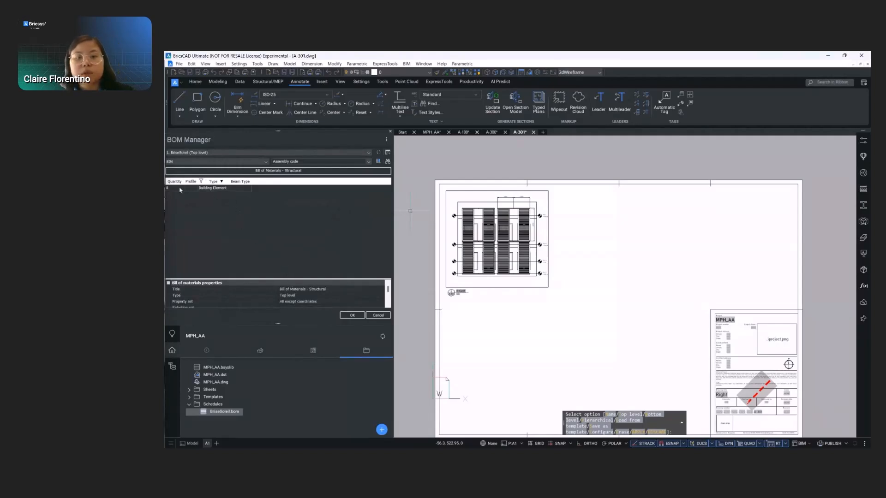
- Delete the Beam Type and Profile columns from the BriseSoleil bill of materials
right_click(245, 182)
left_click(261, 194)
right_click(193, 181)
left_click(213, 199)
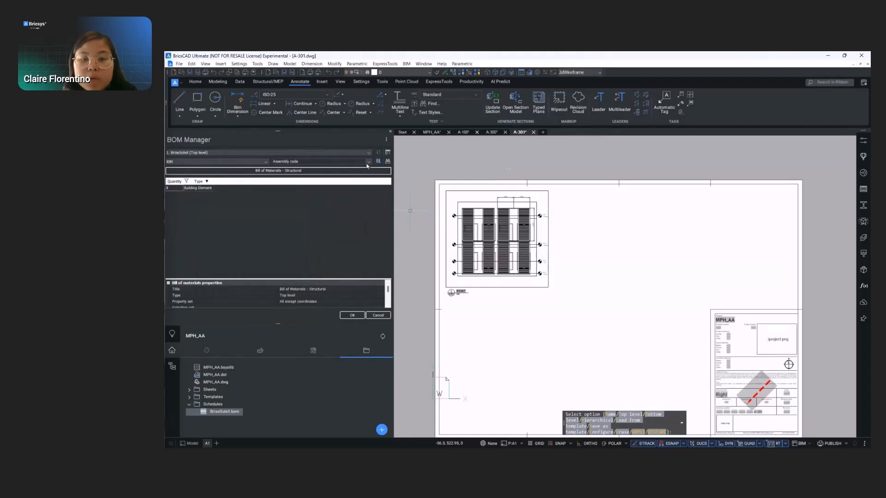
- Add the BIM property Name as a column in the bill of materials
left_click(352, 161)
left_click(279, 256)
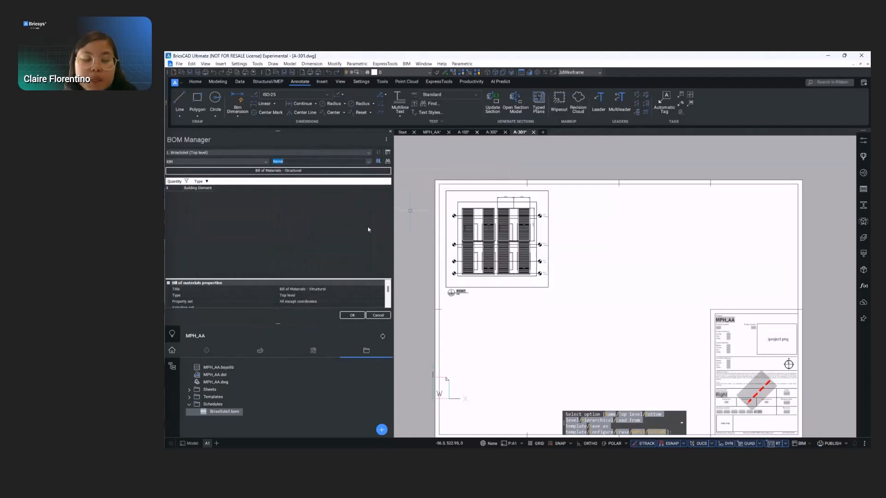
left_click(379, 162)
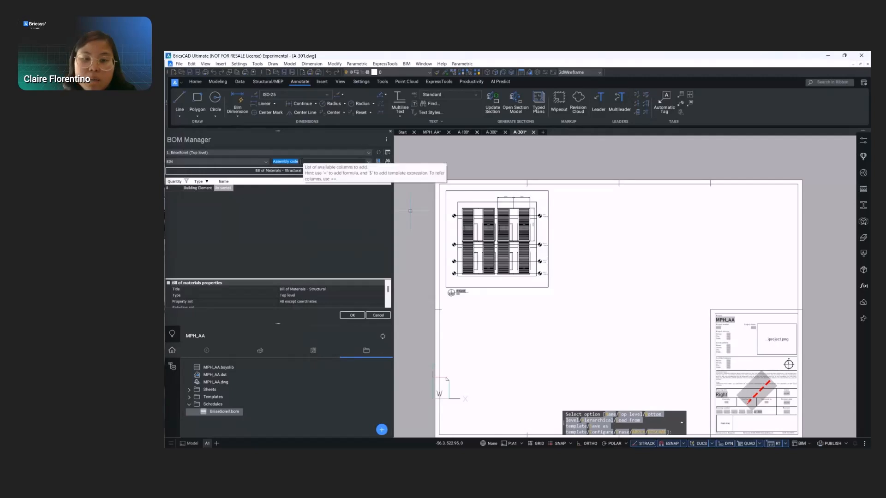
- Add the BIM property Story as a column and move it directly after Quantity
left_click(342, 162)
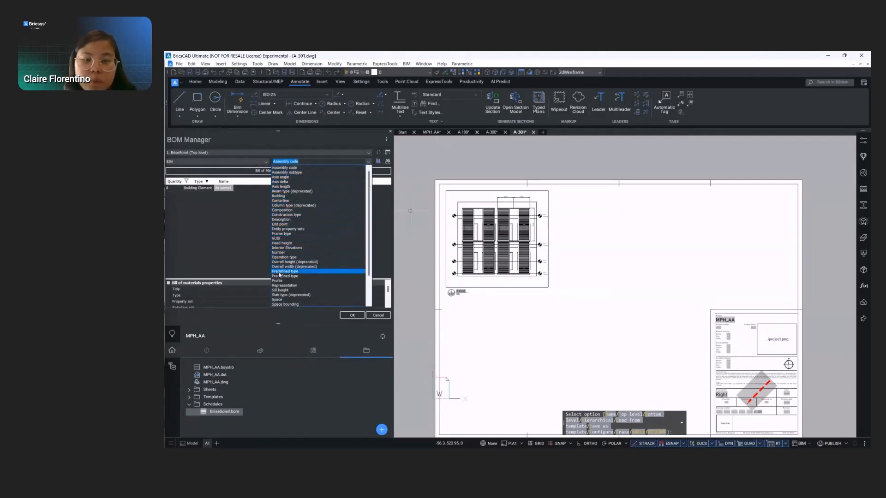
scroll(282, 295, "down", 2)
left_click(282, 290)
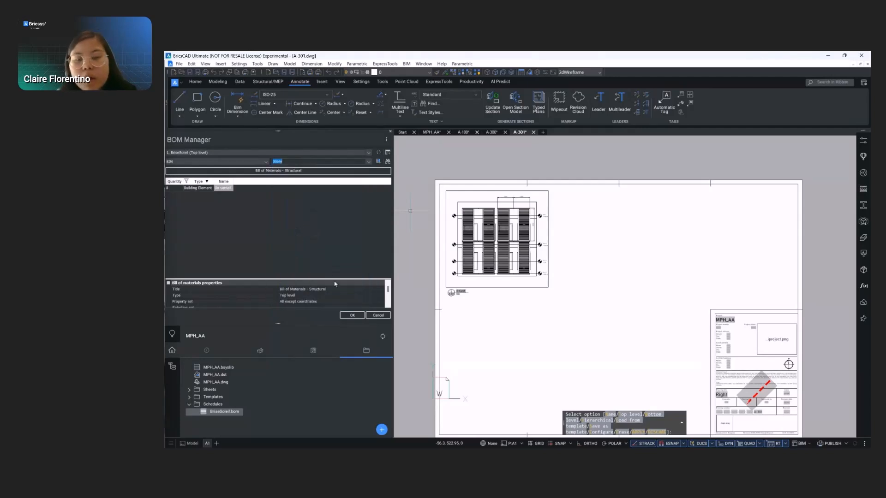
left_click(378, 162)
left_click(241, 181)
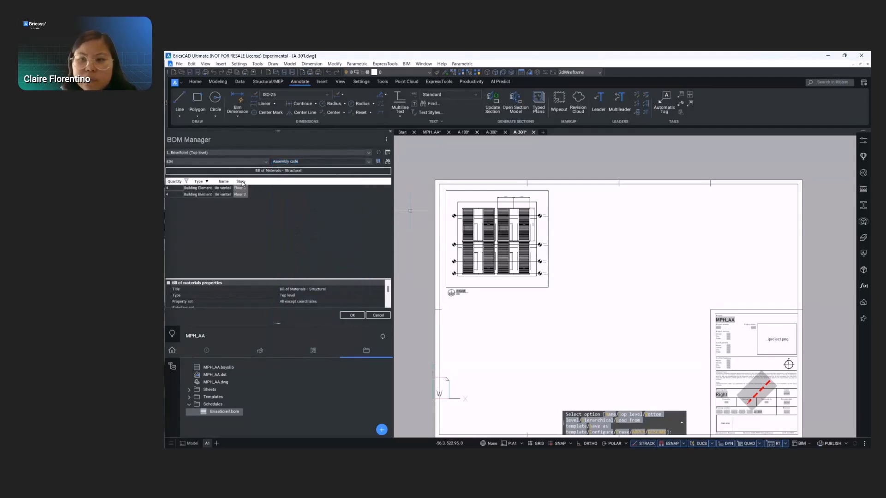
left_click_drag(192, 185, 190, 185)
- Add a total footer to the Quantity column and save the BriseSoleil bill of materials
right_click(174, 182)
mouse_move(289, 210)
left_click(316, 217)
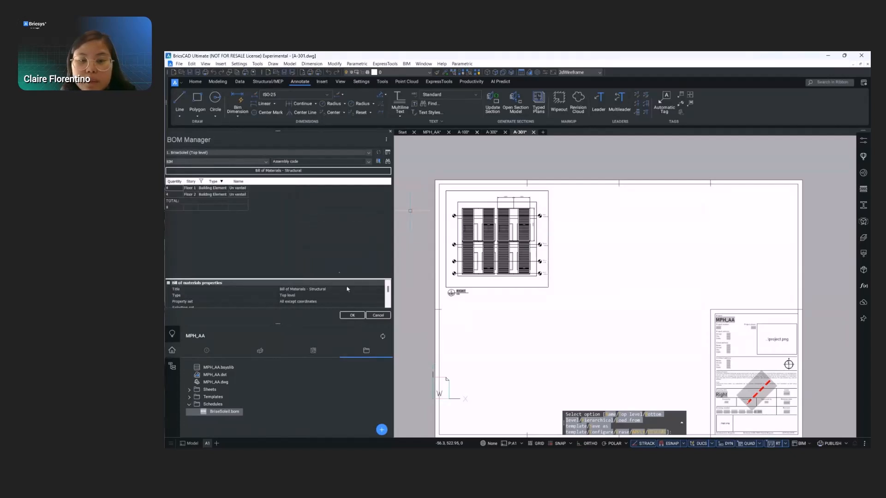
left_click(352, 315)
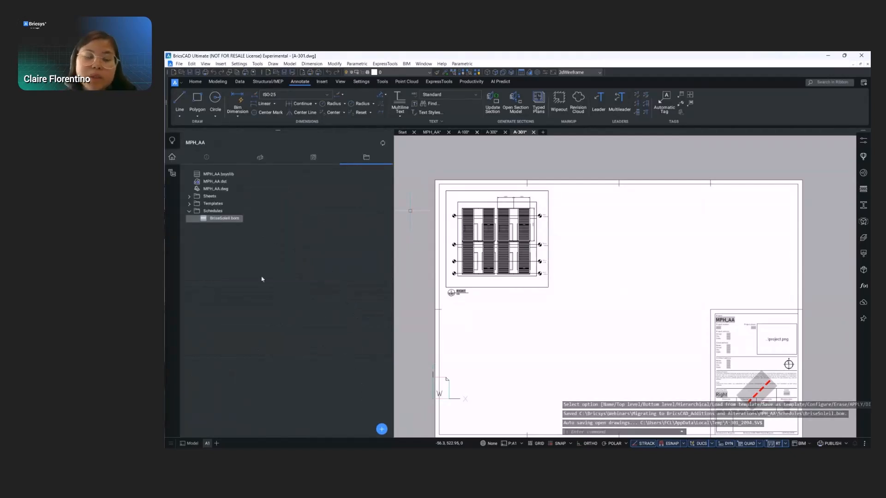
- Place the BriseSoleil bill of materials table on sheet A-301, to the right of the Right elevation
left_click_drag(591, 201, 592, 201)
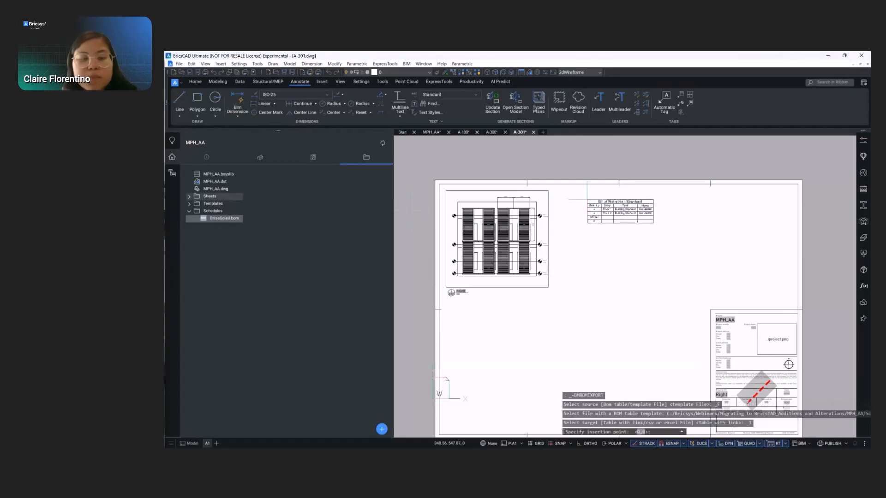
left_click(583, 189)
scroll(617, 206, "up", 5)
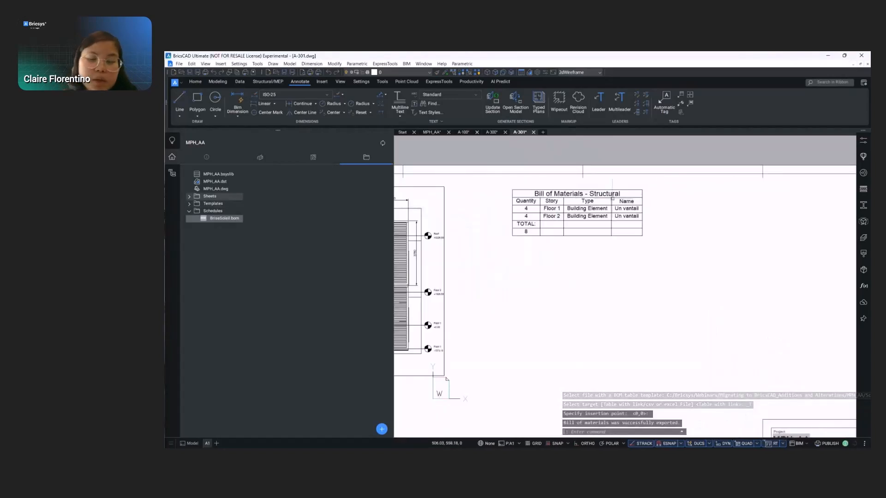
scroll(498, 319, "down", 5)
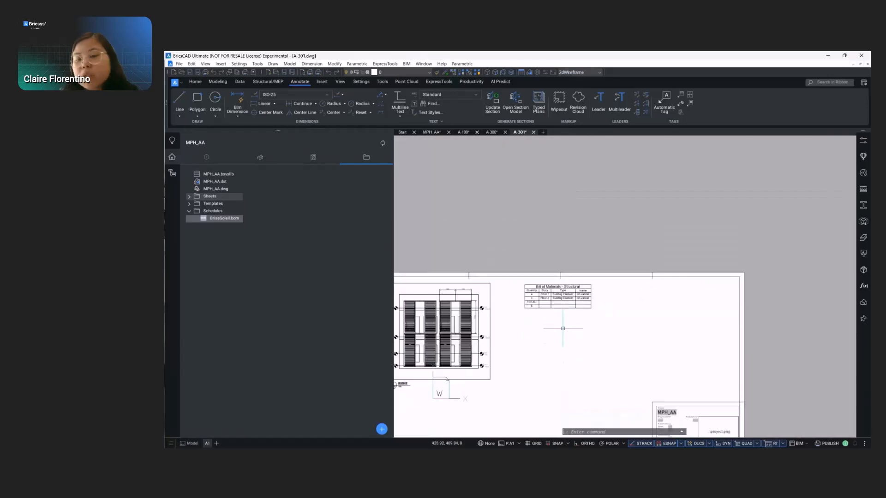